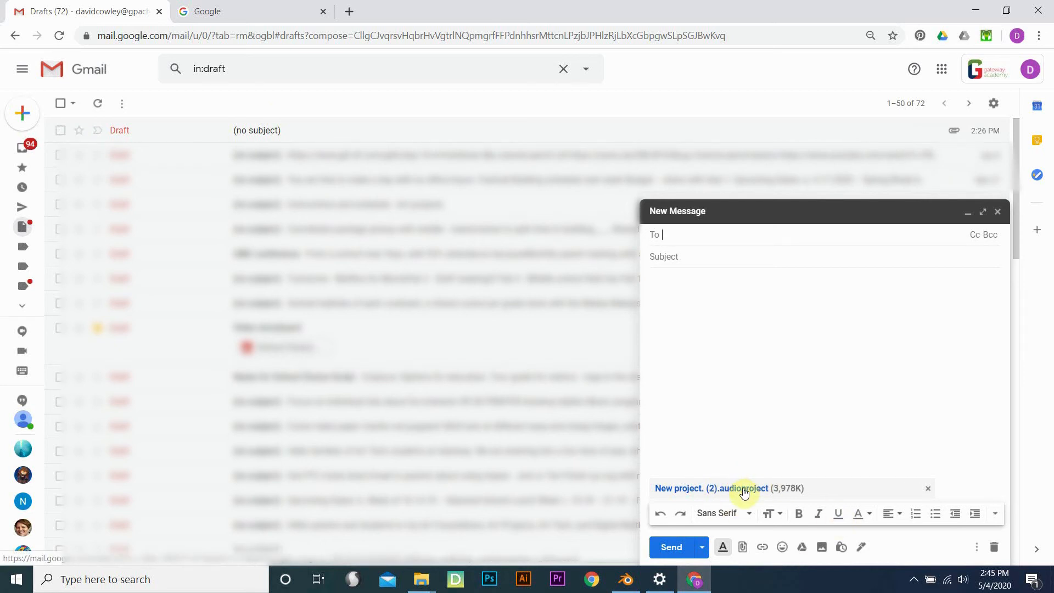
Download the attached file "New project. (2).audioproject" from the draft message and open the AudioStudio audio editor.
click(745, 495)
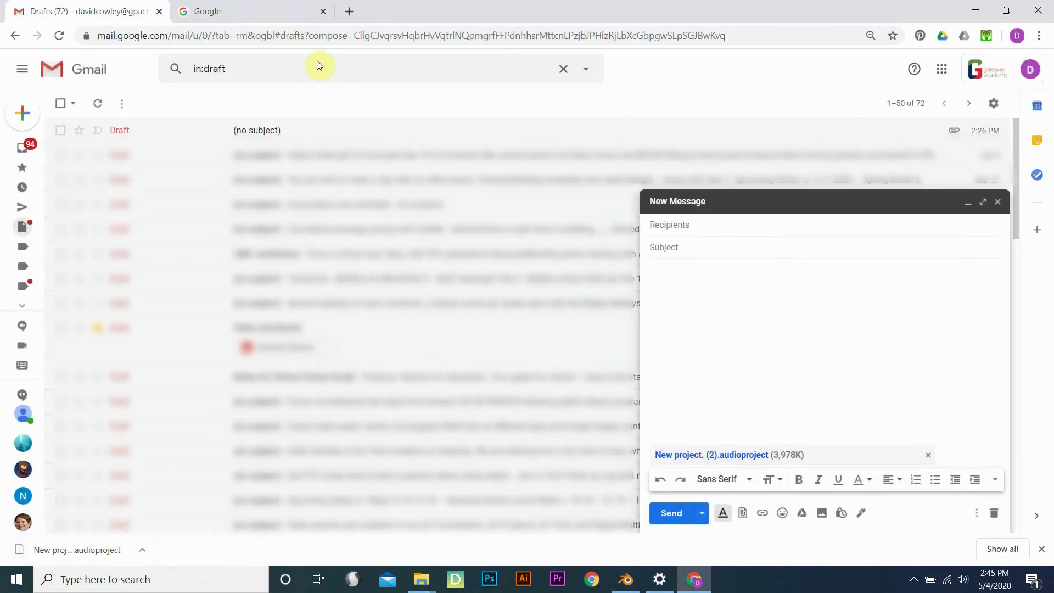
click(240, 7)
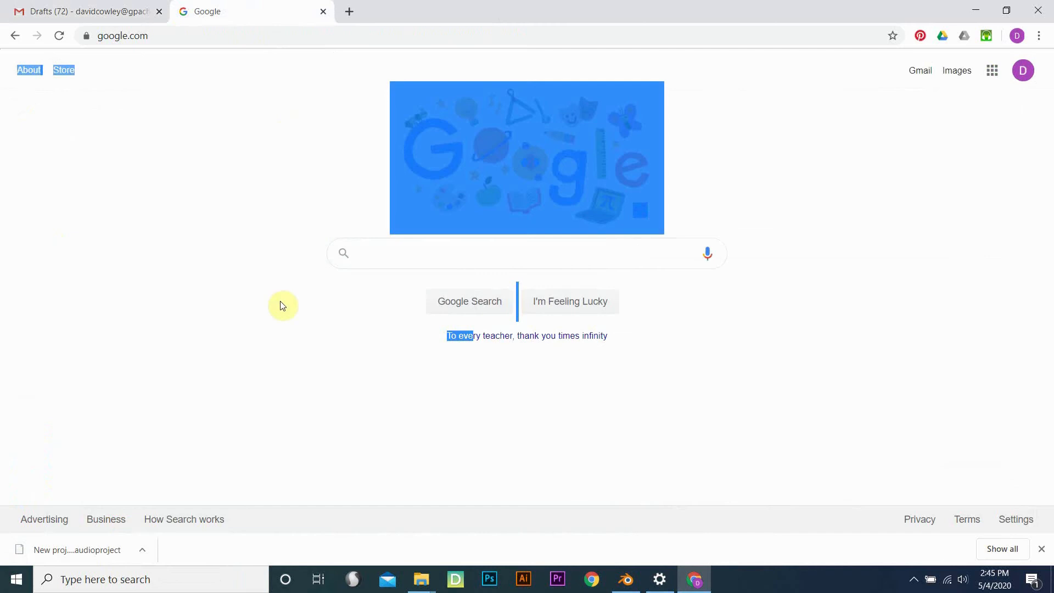
click(294, 193)
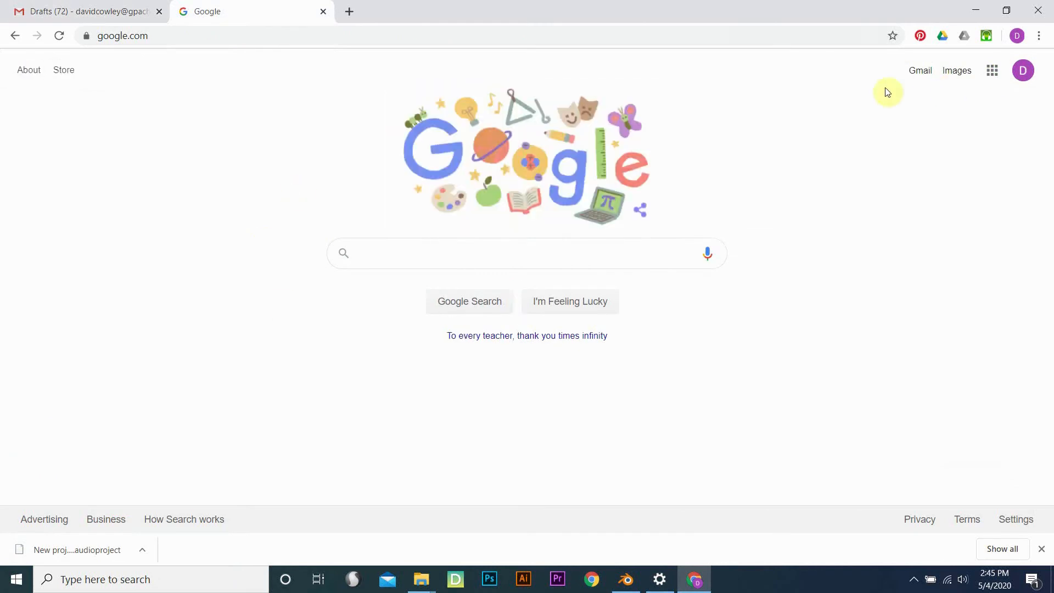
click(986, 37)
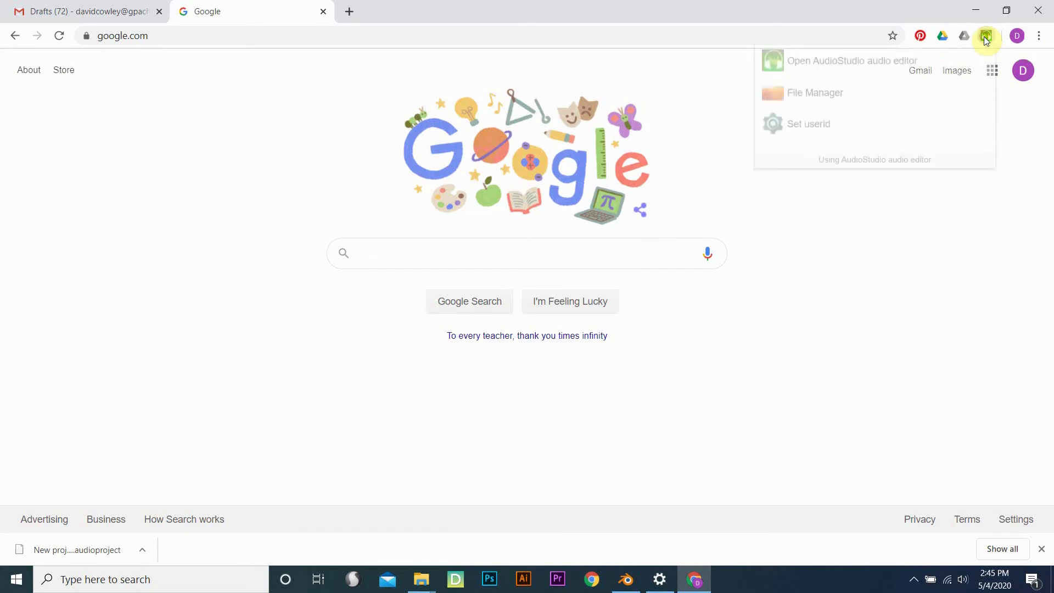
click(873, 62)
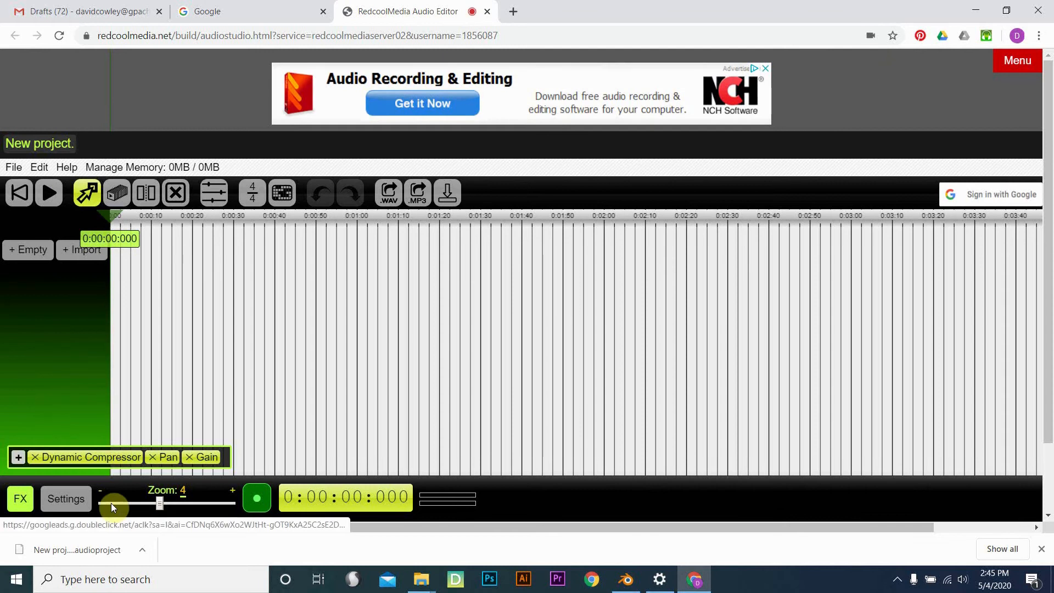
Load the local project file "New project. (2) (1).audioproject" from Downloads, overriding the existing work.
click(13, 169)
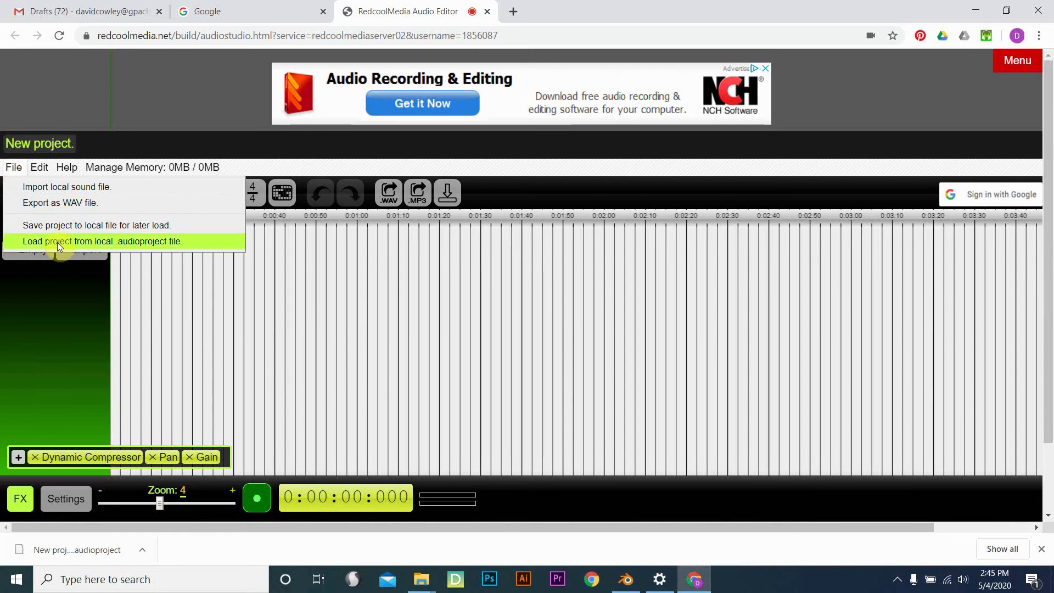
click(97, 242)
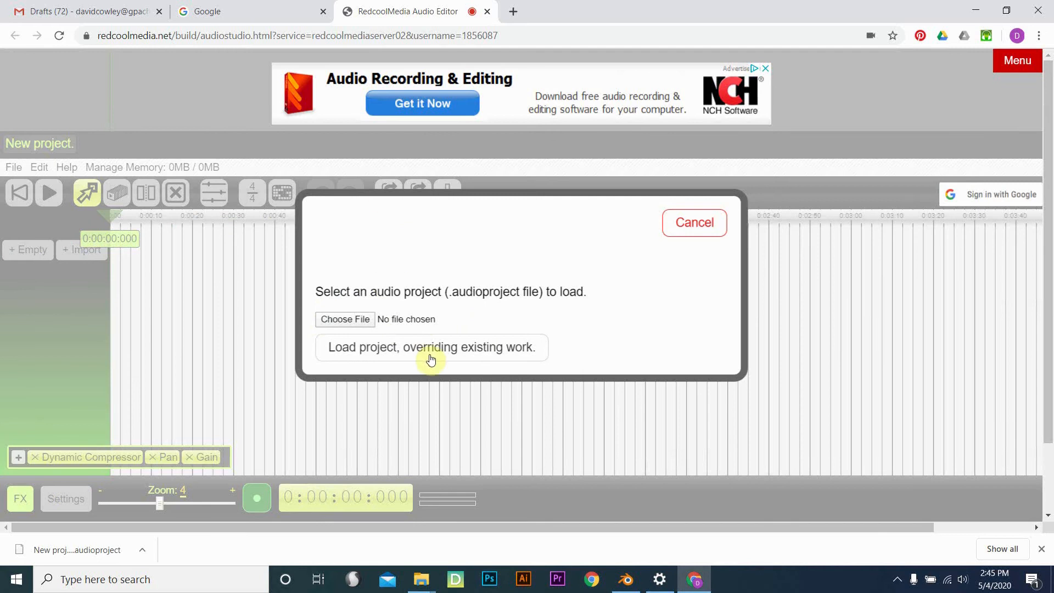
click(354, 321)
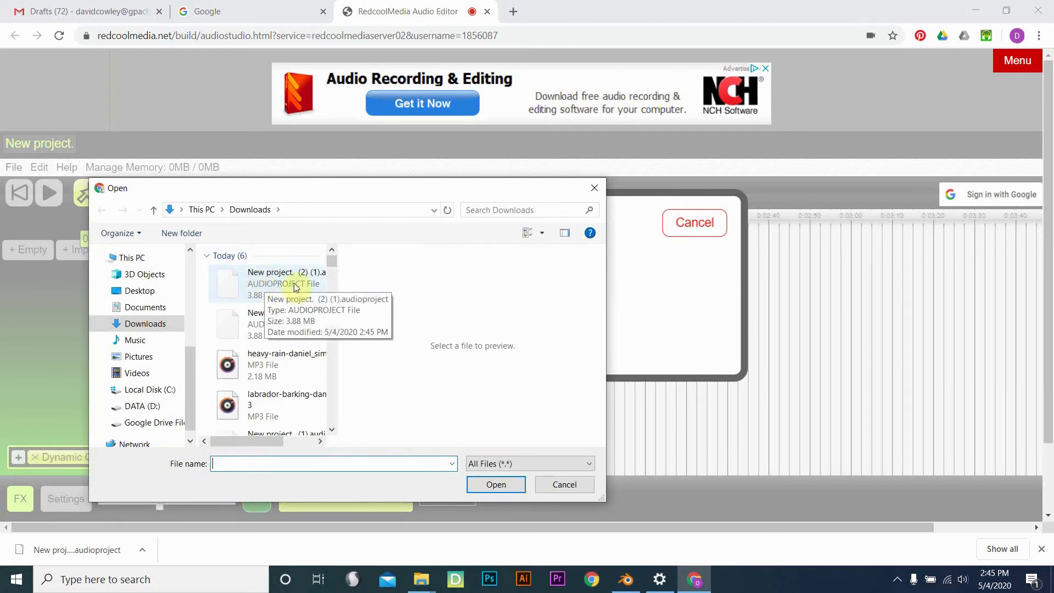
click(261, 293)
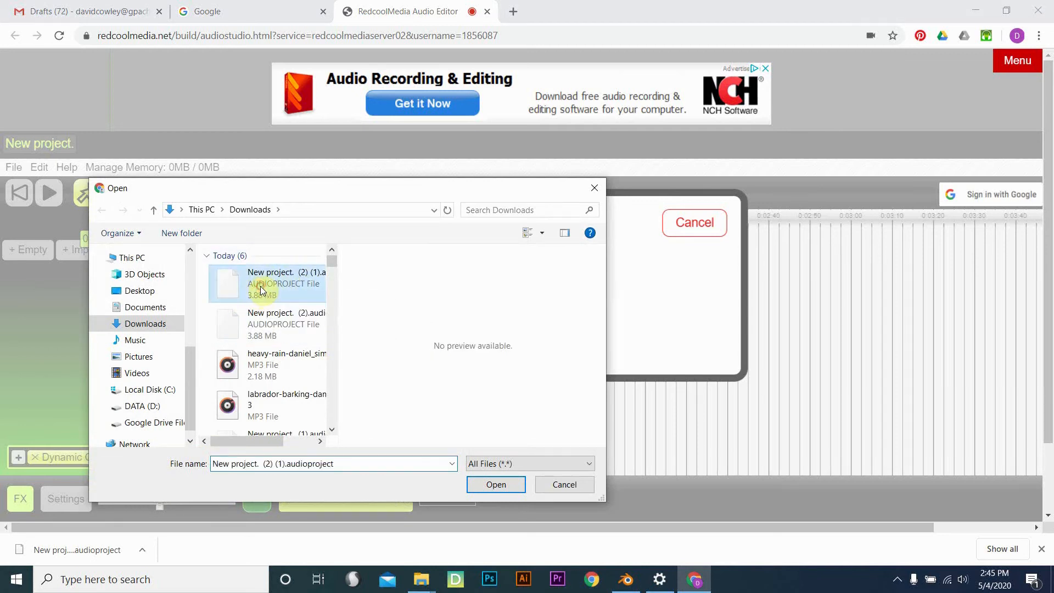
click(494, 483)
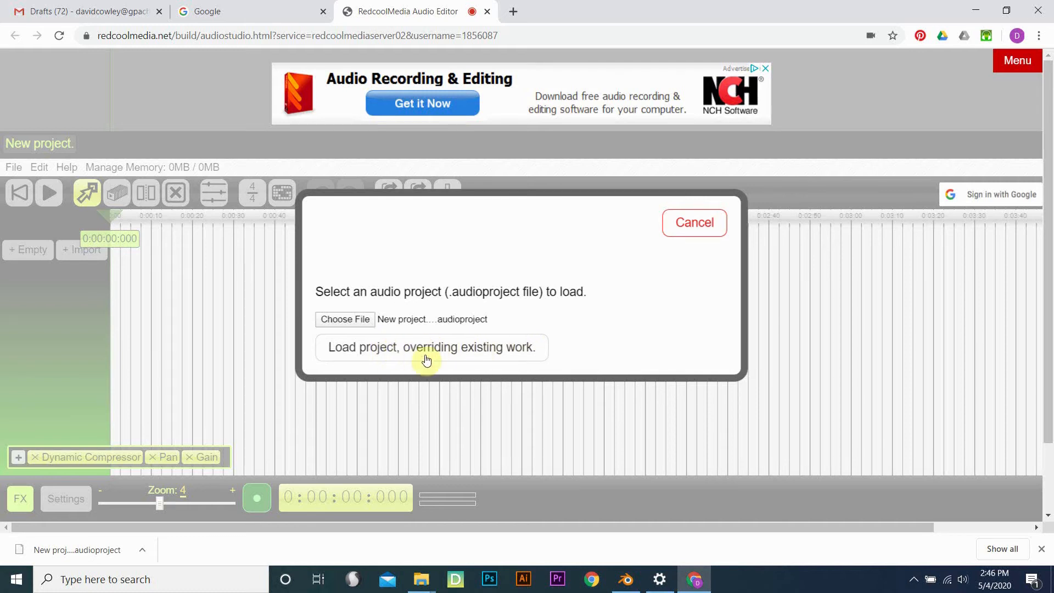
click(426, 360)
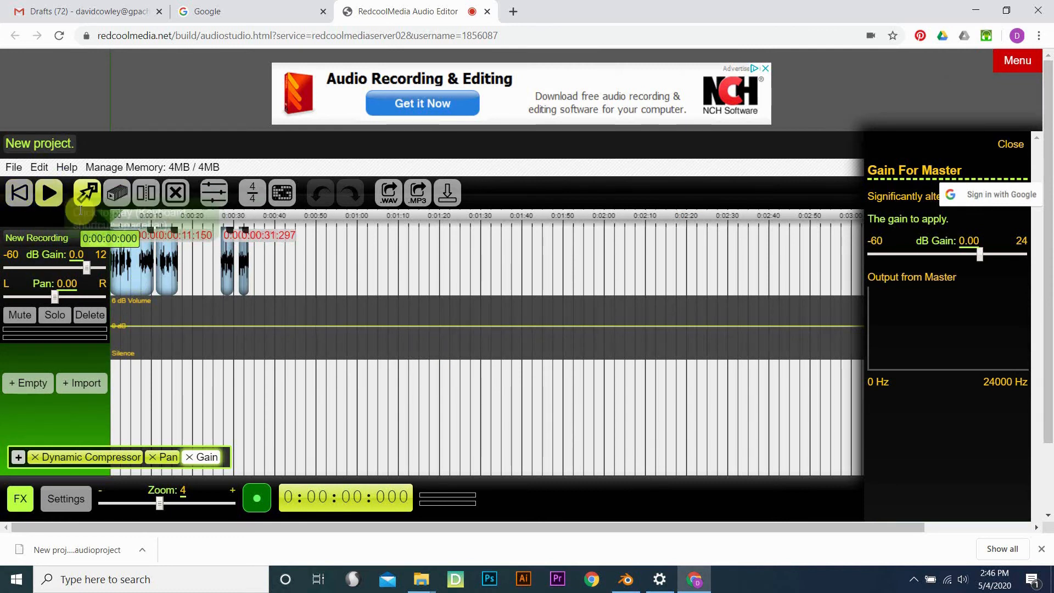
Play a few seconds from the start of the loaded project and delete its New Recording track.
click(48, 193)
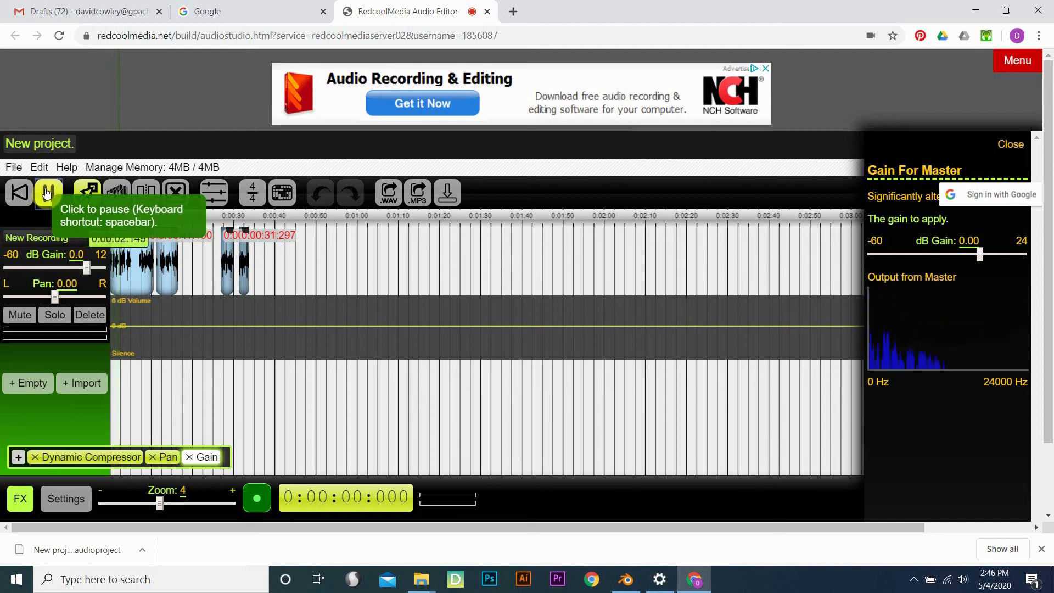
click(47, 192)
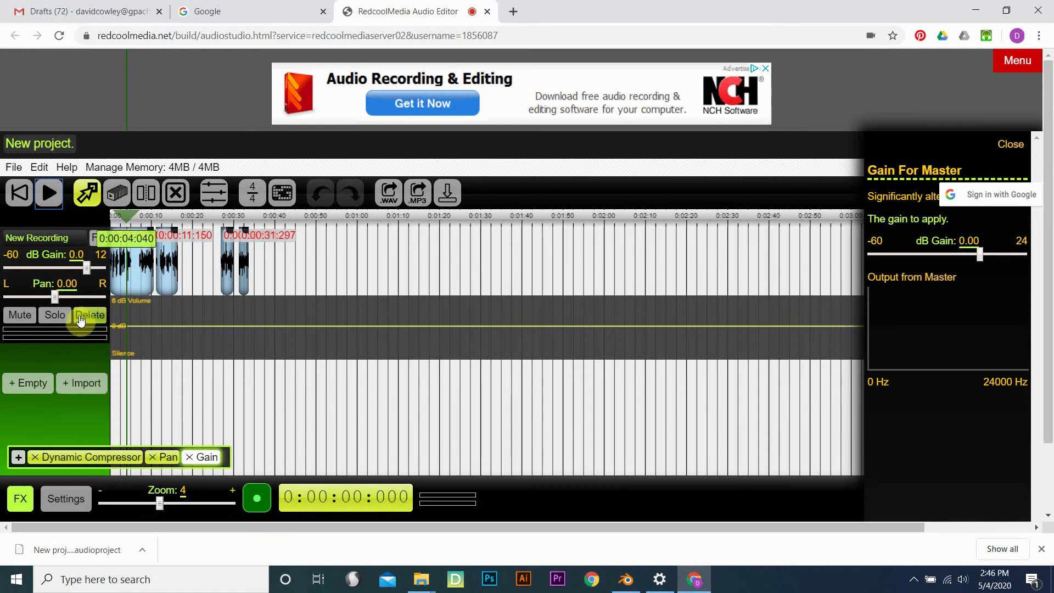
click(82, 317)
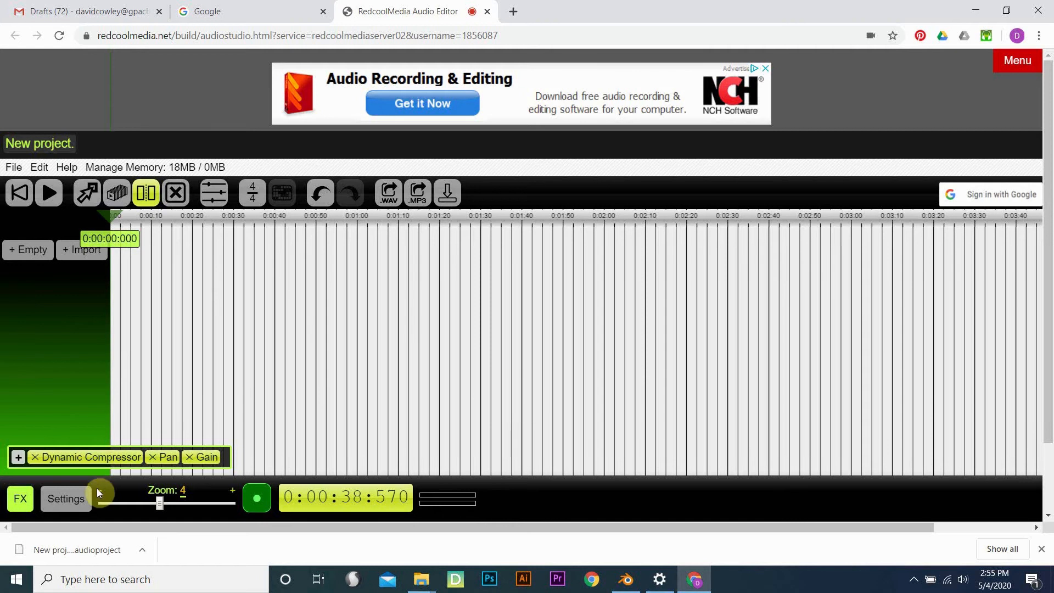
Record a new audio track about 25 seconds long and pause the playback.
click(256, 504)
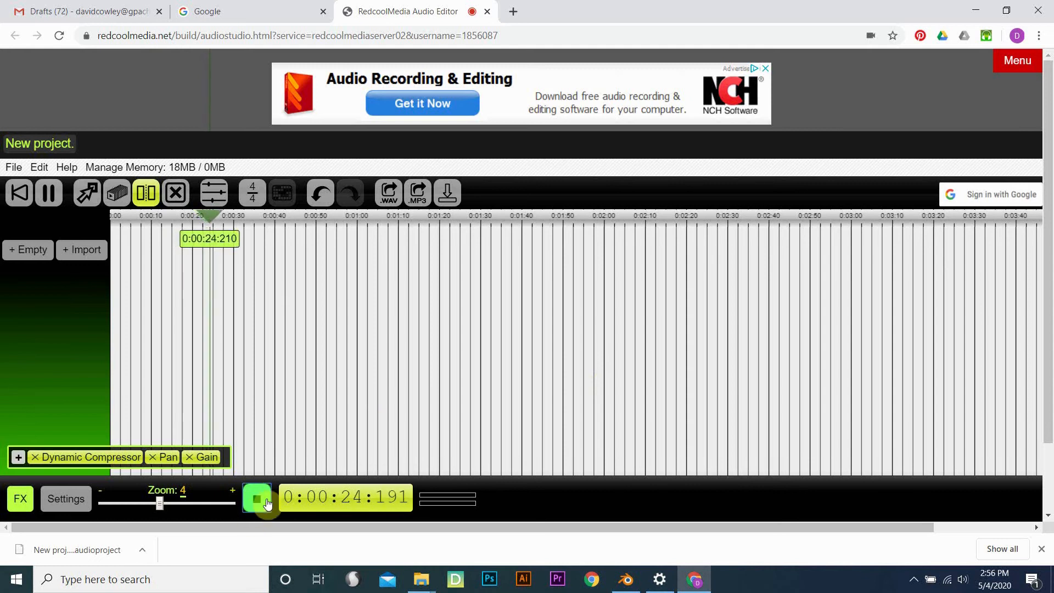
click(266, 504)
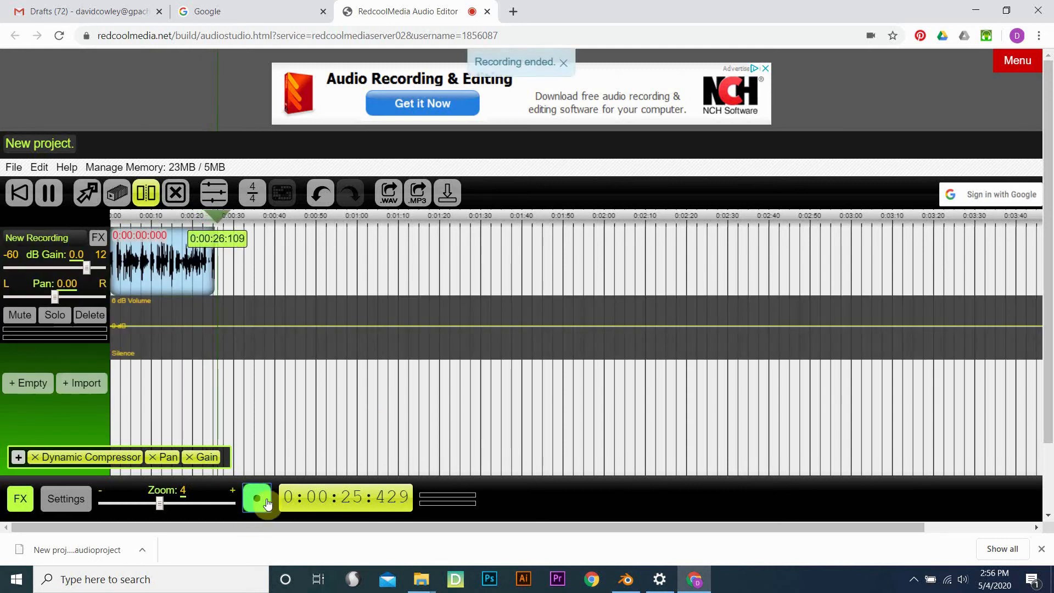
click(48, 193)
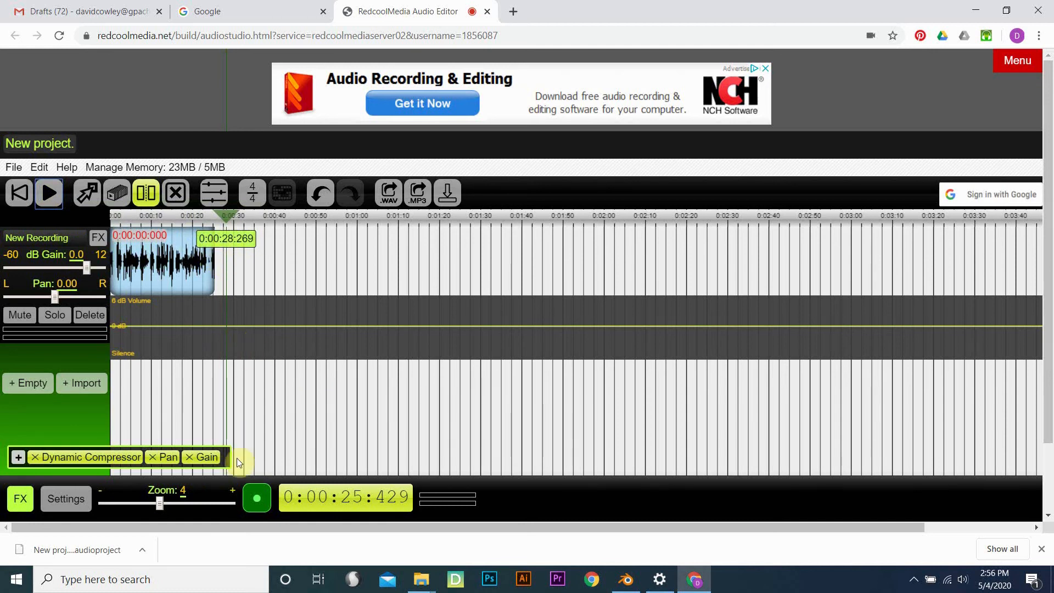
Enlarge the timeline to zoom level 6 and play short passages between about 14 and 24 seconds to locate a cutting point.
drag(158, 501, 188, 506)
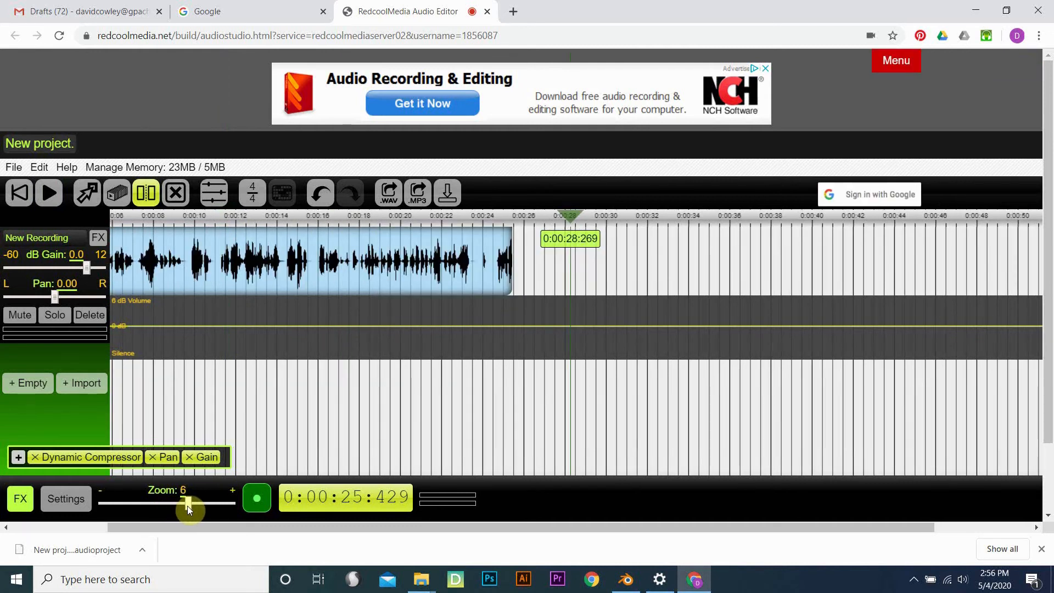
click(434, 220)
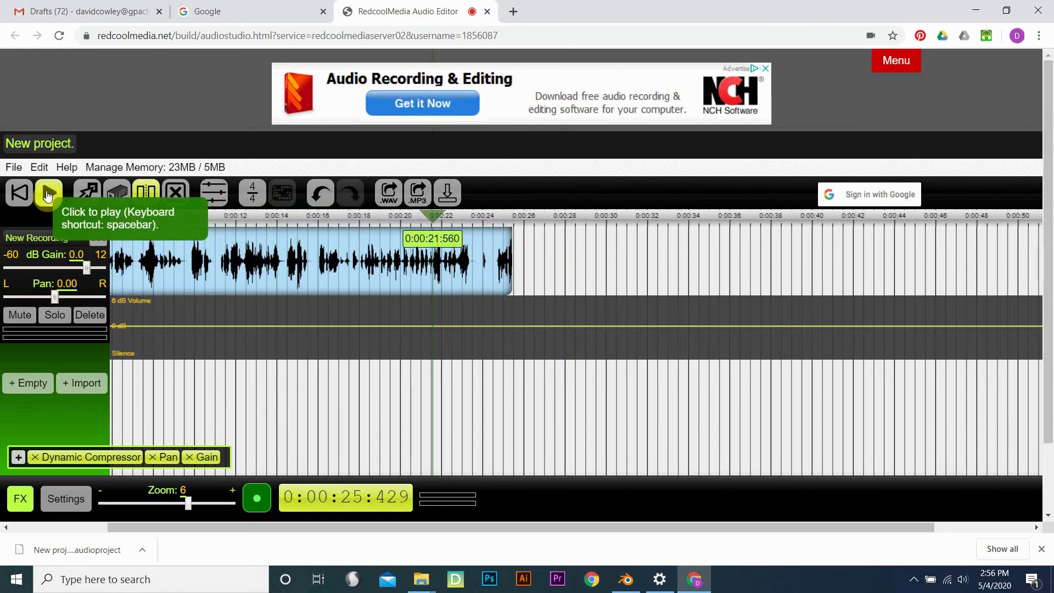
click(47, 194)
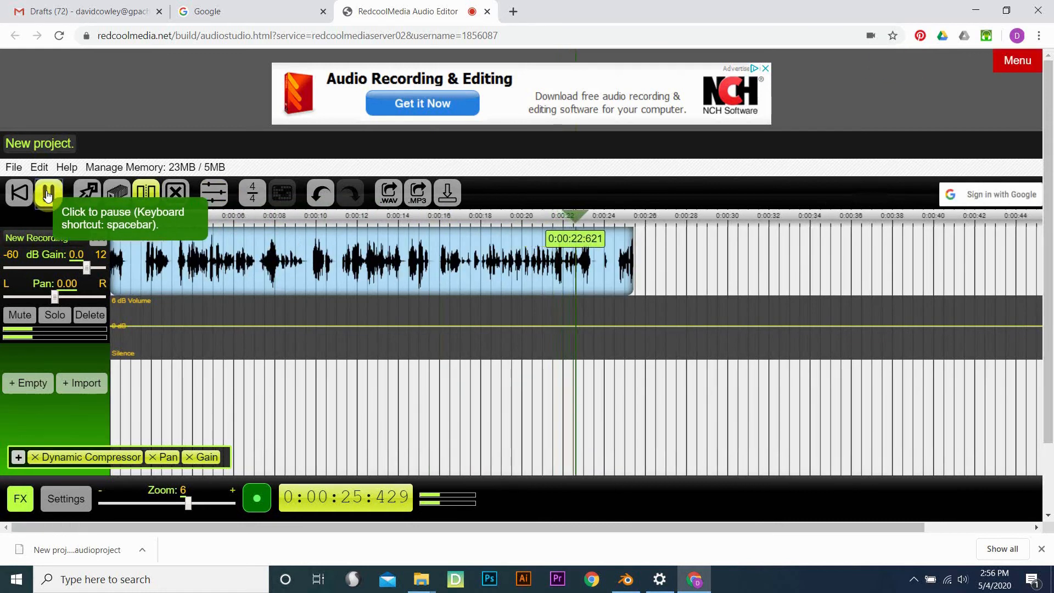
click(47, 194)
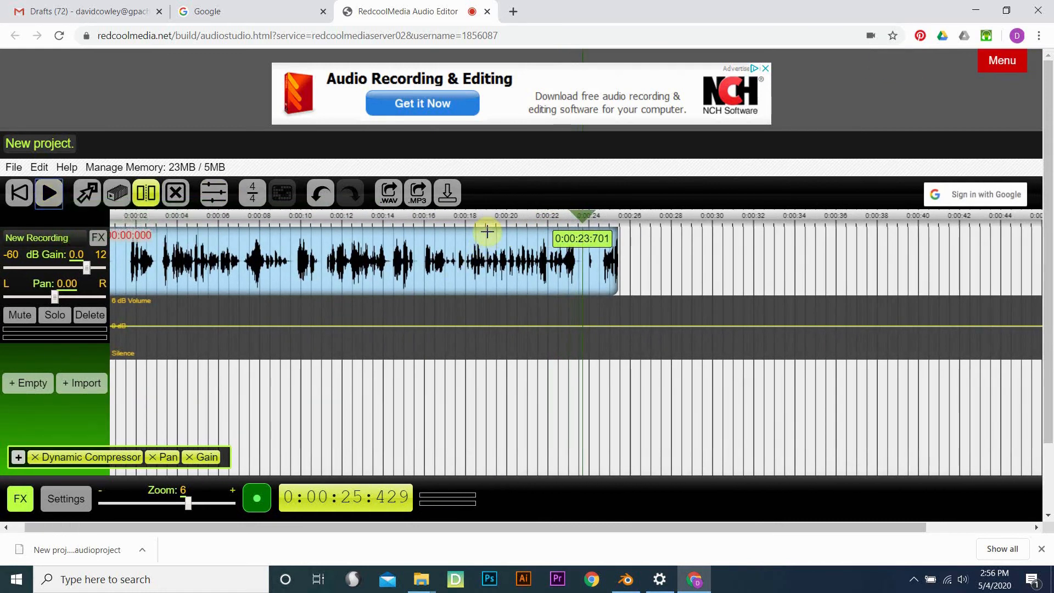
click(491, 219)
click(48, 194)
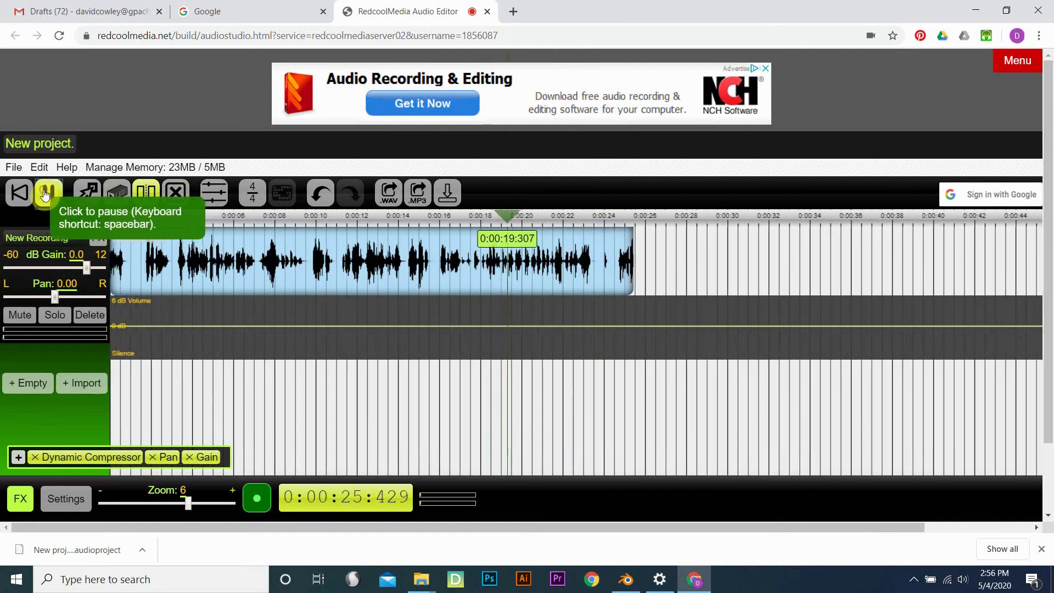
click(47, 194)
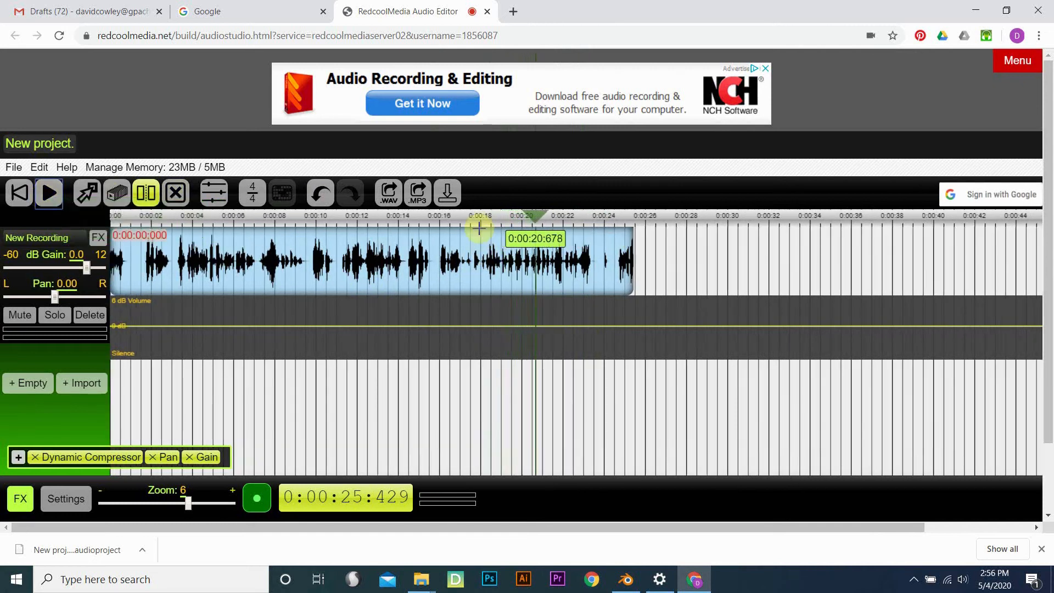
click(471, 220)
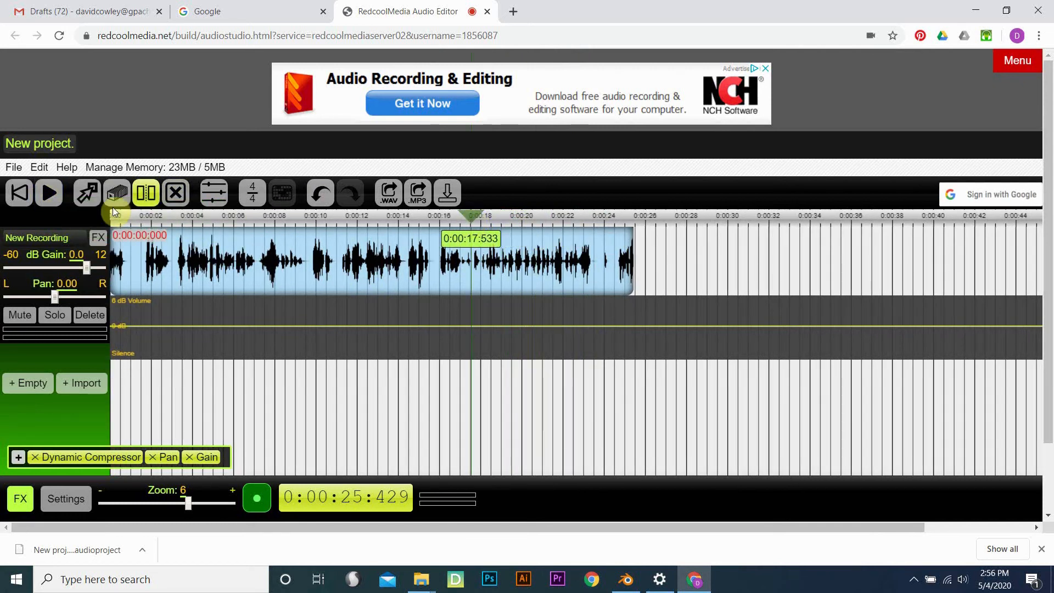
click(408, 219)
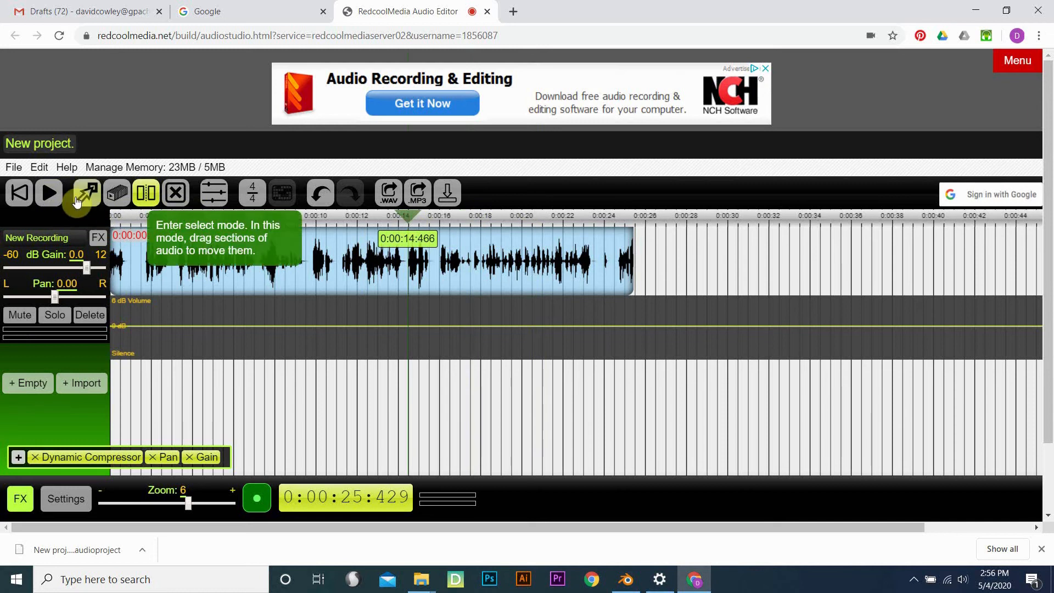
click(48, 193)
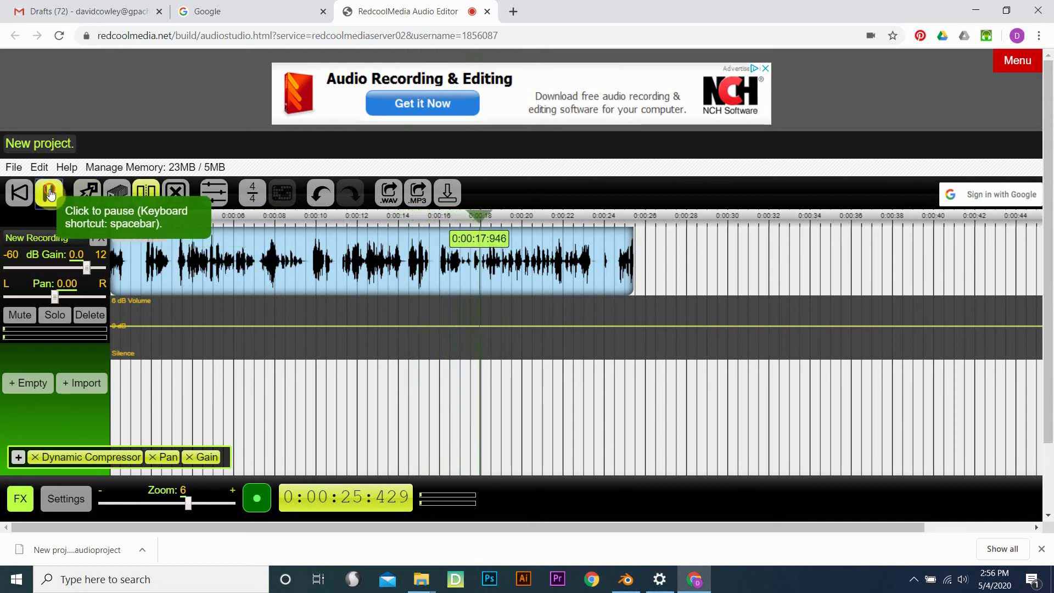
click(50, 194)
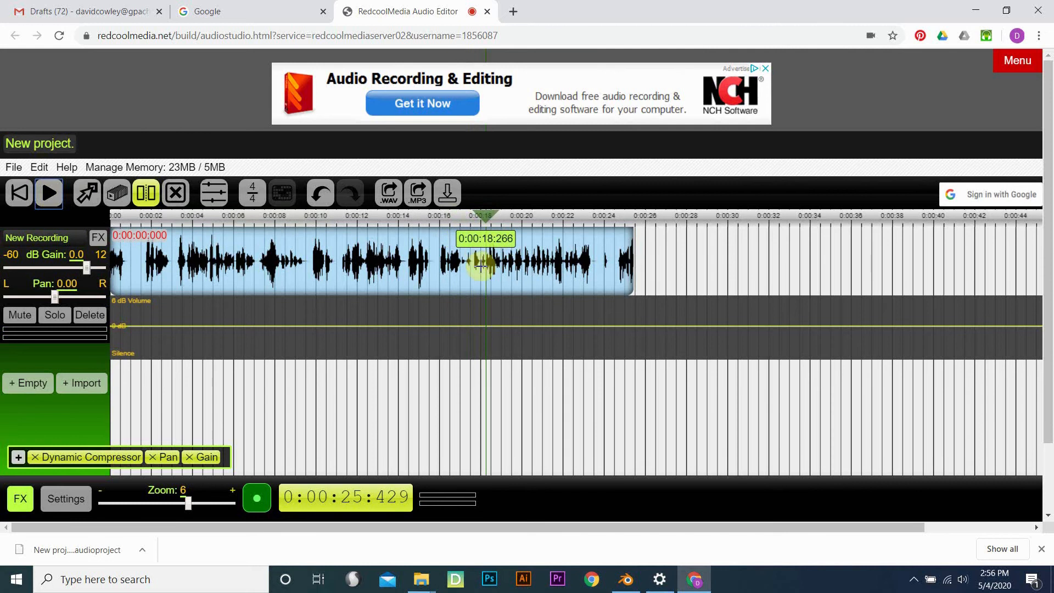
Split the recording into two sections at about 18 seconds.
click(479, 265)
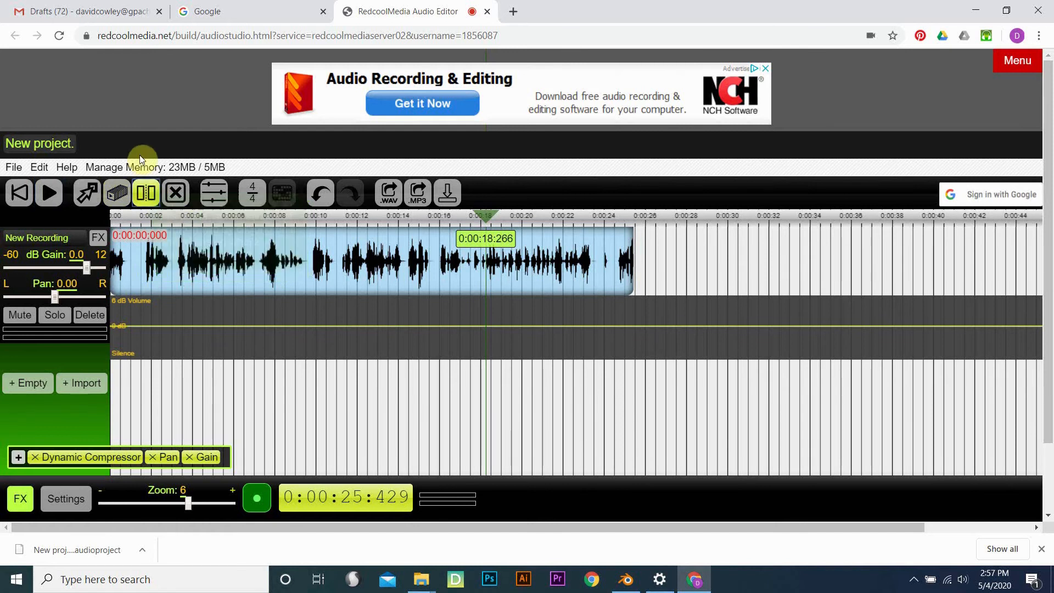
click(146, 193)
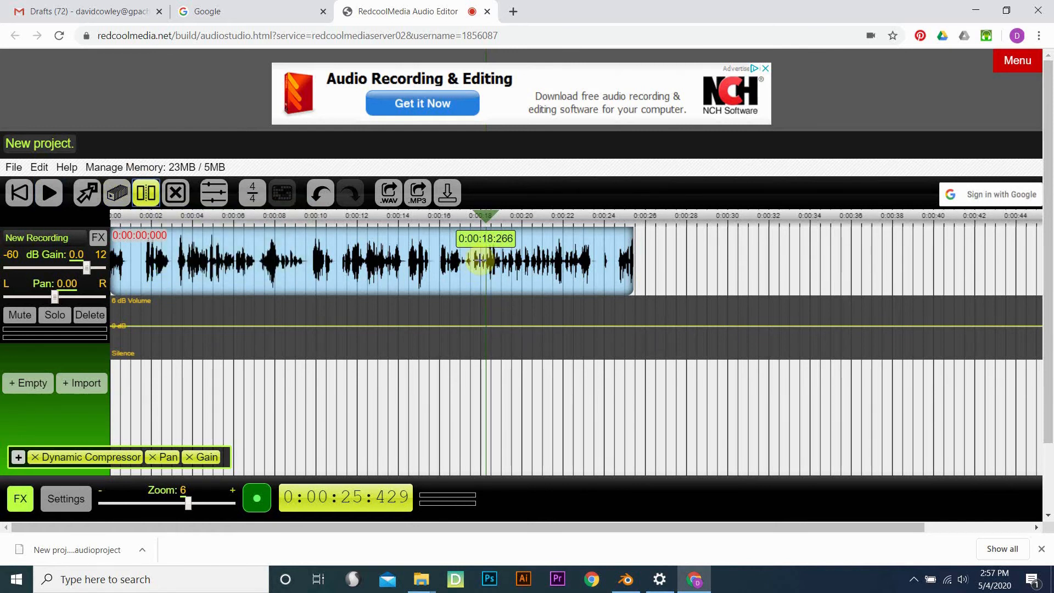
click(479, 260)
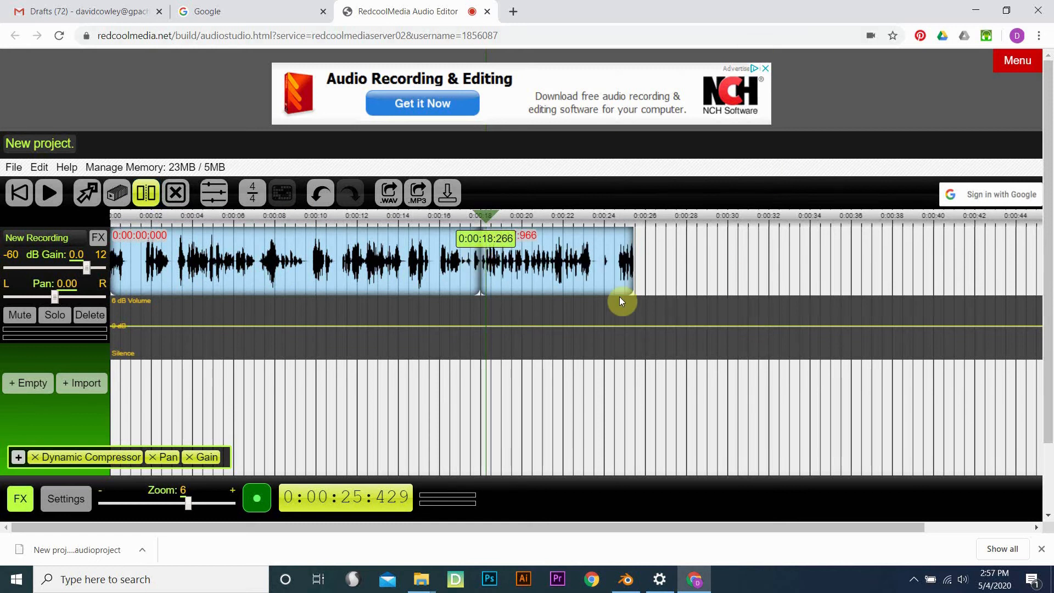
Move the section after the split so it starts at 0:00:22:966, and delete that section.
click(115, 193)
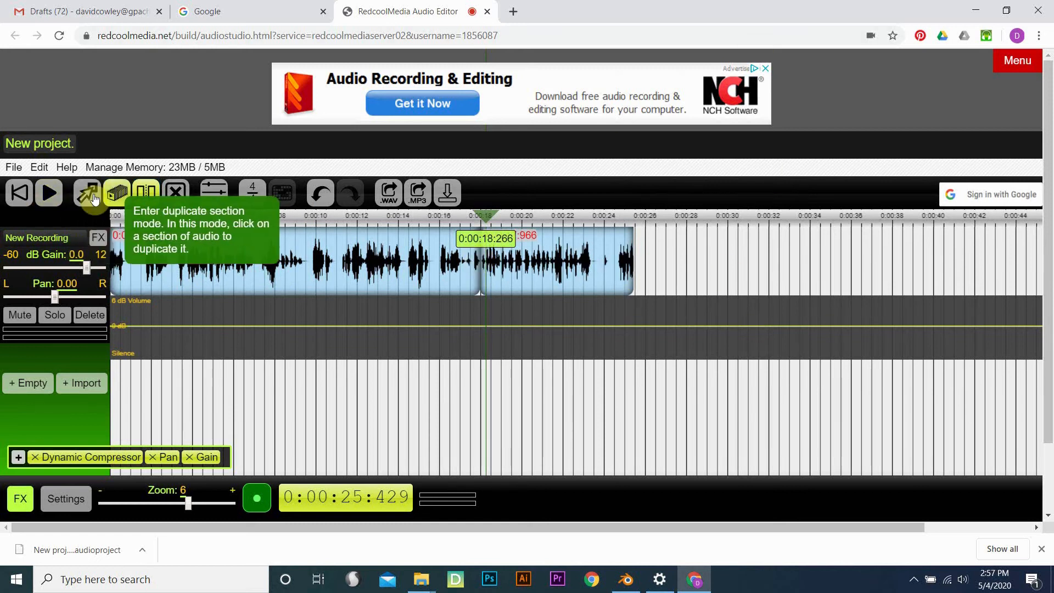
click(85, 195)
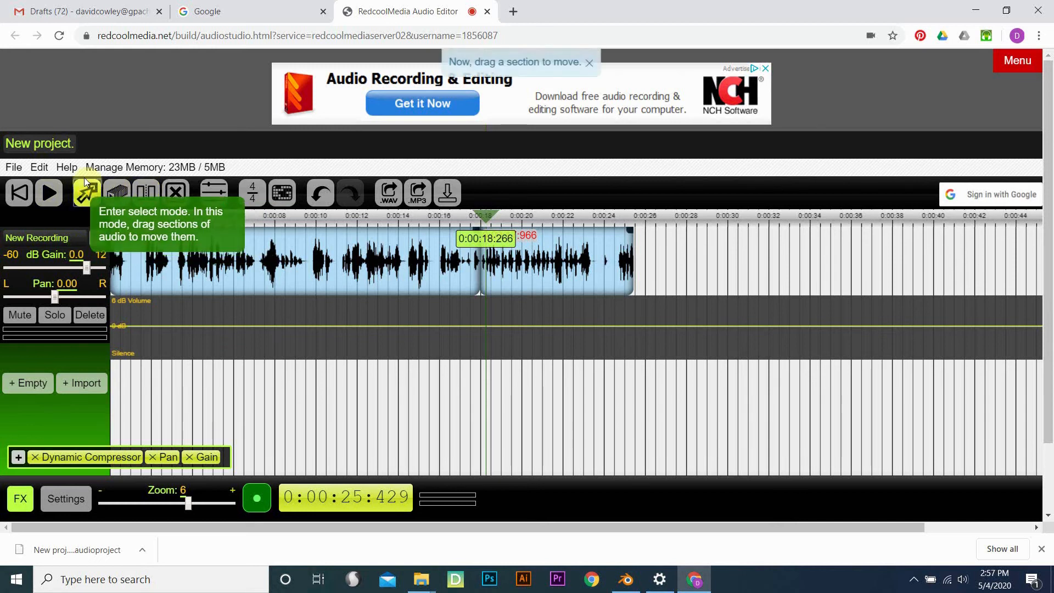
click(225, 256)
drag(536, 265, 691, 278)
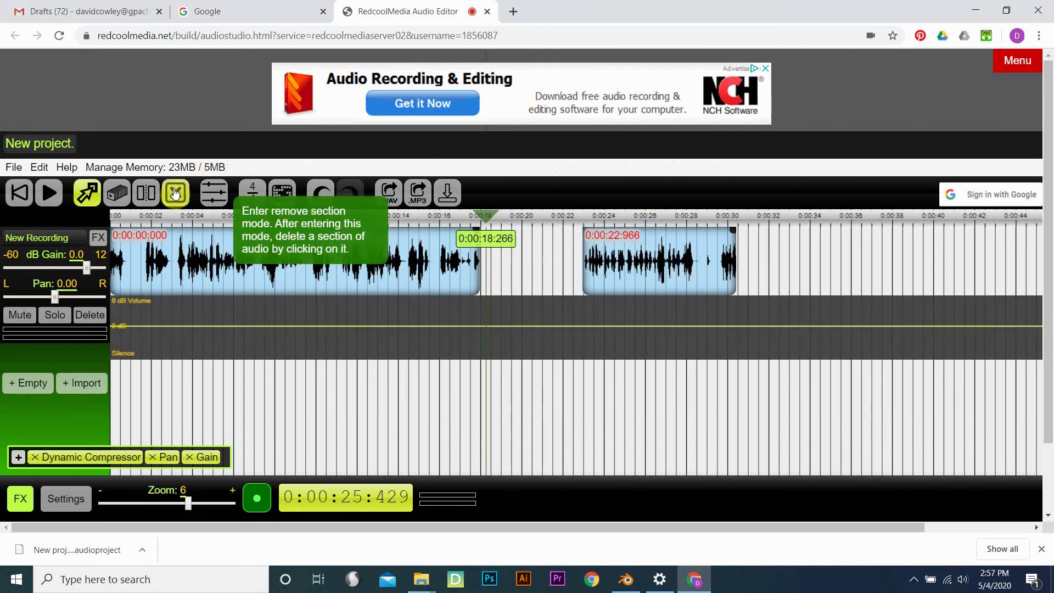
click(175, 192)
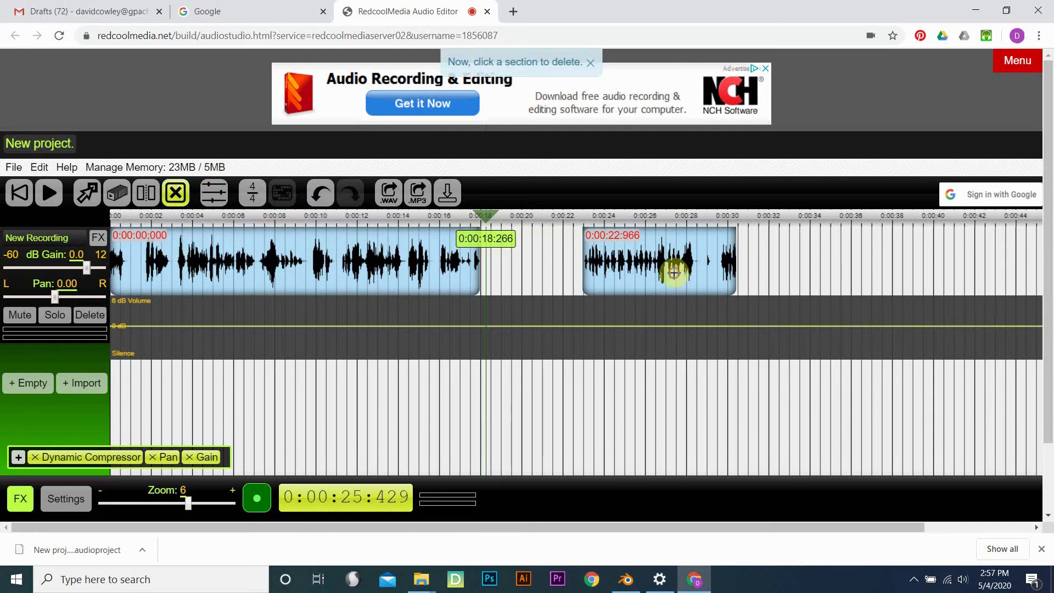
click(676, 275)
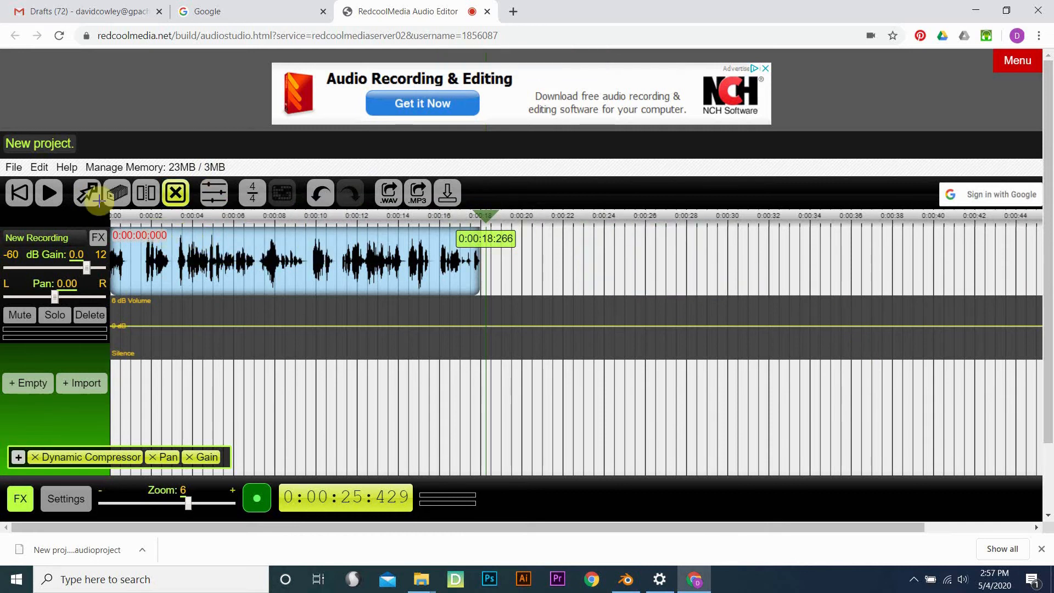
Record a second track about 13 seconds long from 0:00:18:266 and pause the playback.
click(83, 192)
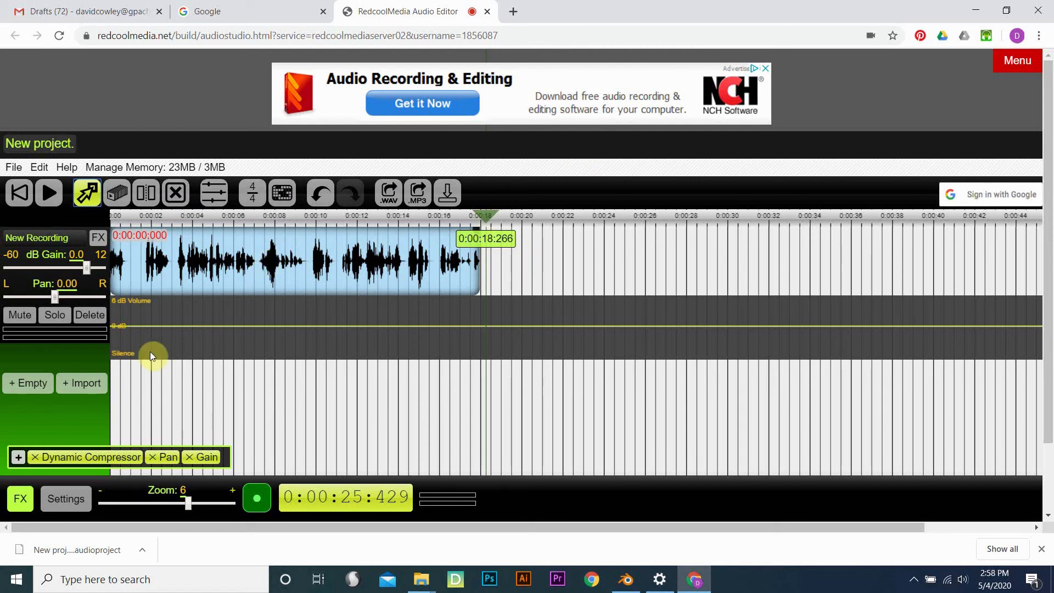
click(257, 498)
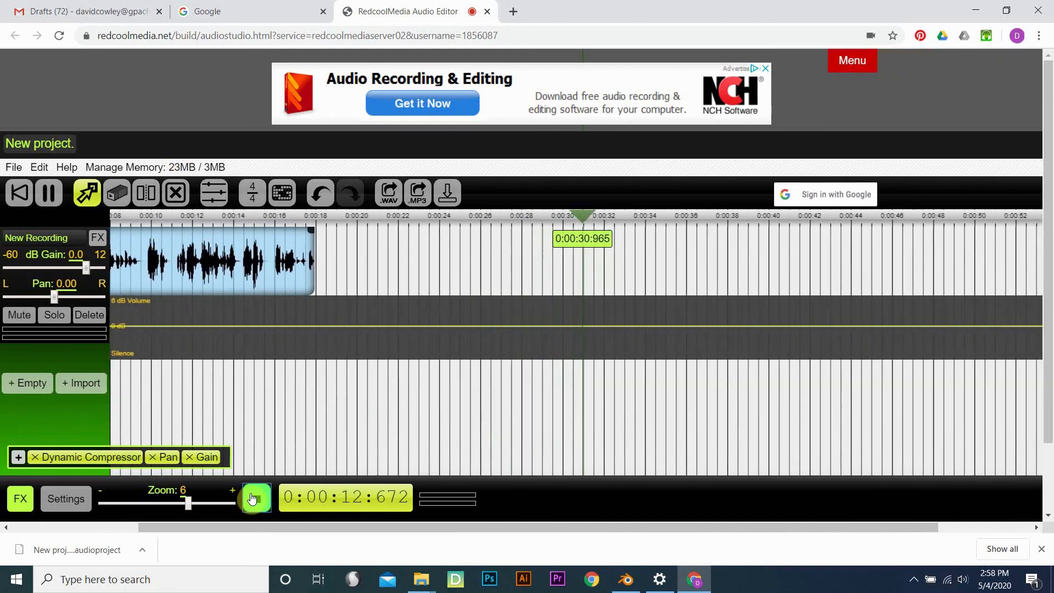
click(257, 497)
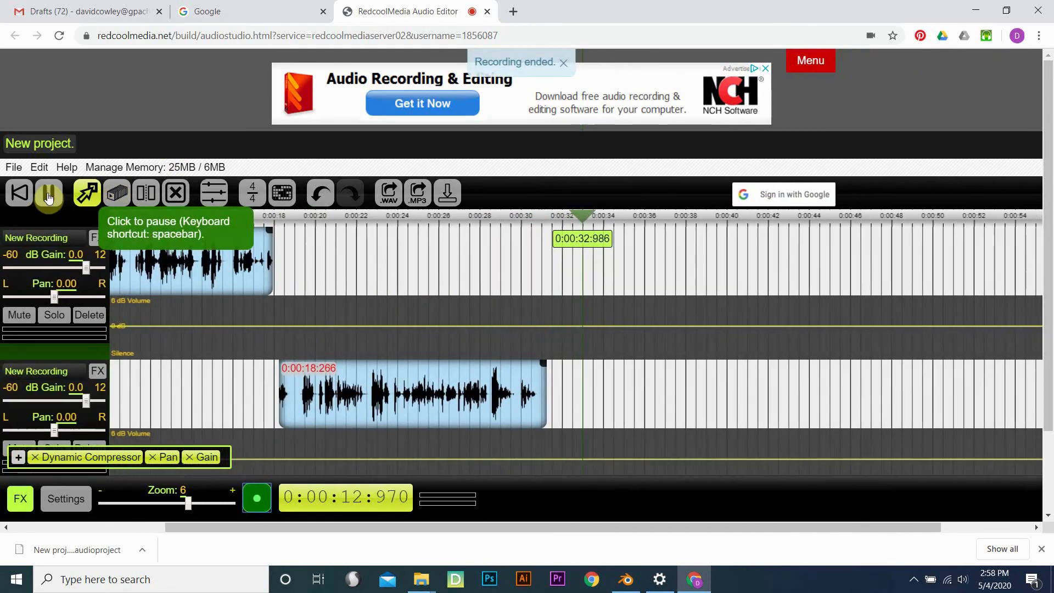
click(48, 193)
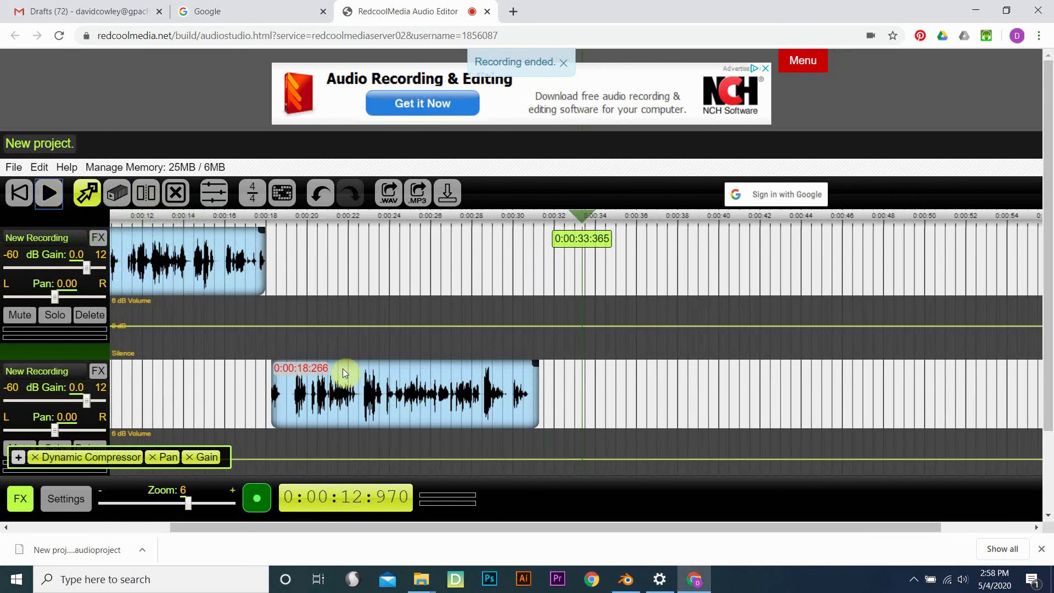
Place the playhead at 0:00:18:926 and delete the section just recorded on the second track.
click(286, 216)
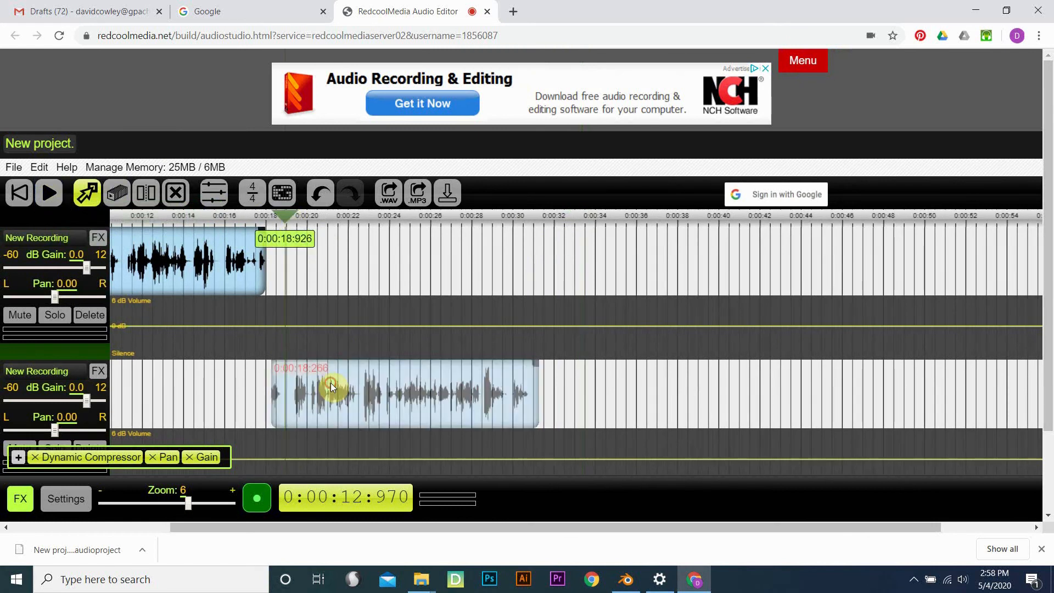
click(177, 191)
click(318, 376)
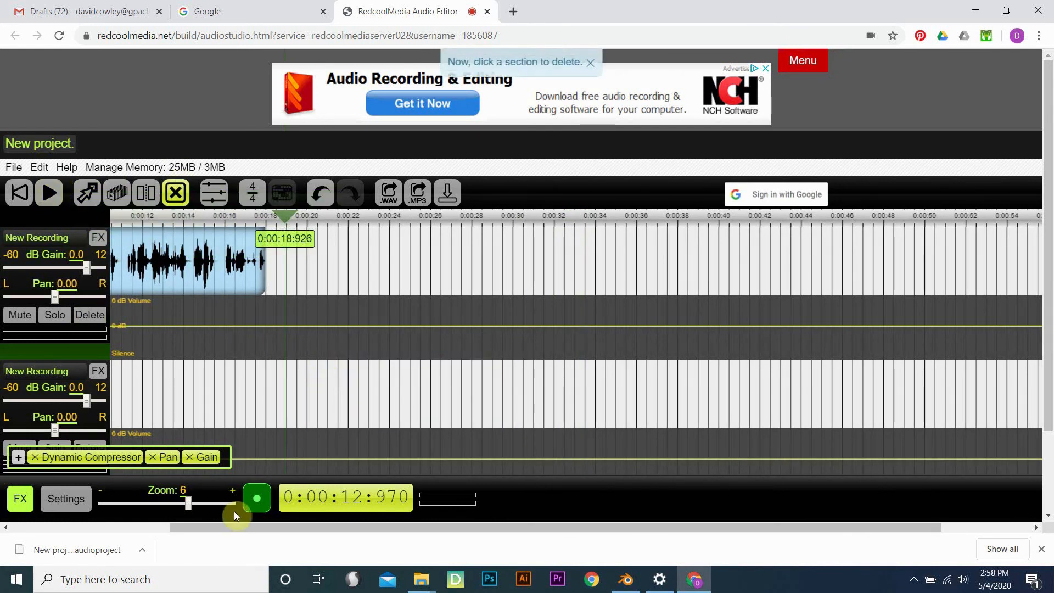
Record another track about 11 seconds long from 0:00:18:926 and pause the playback.
click(248, 510)
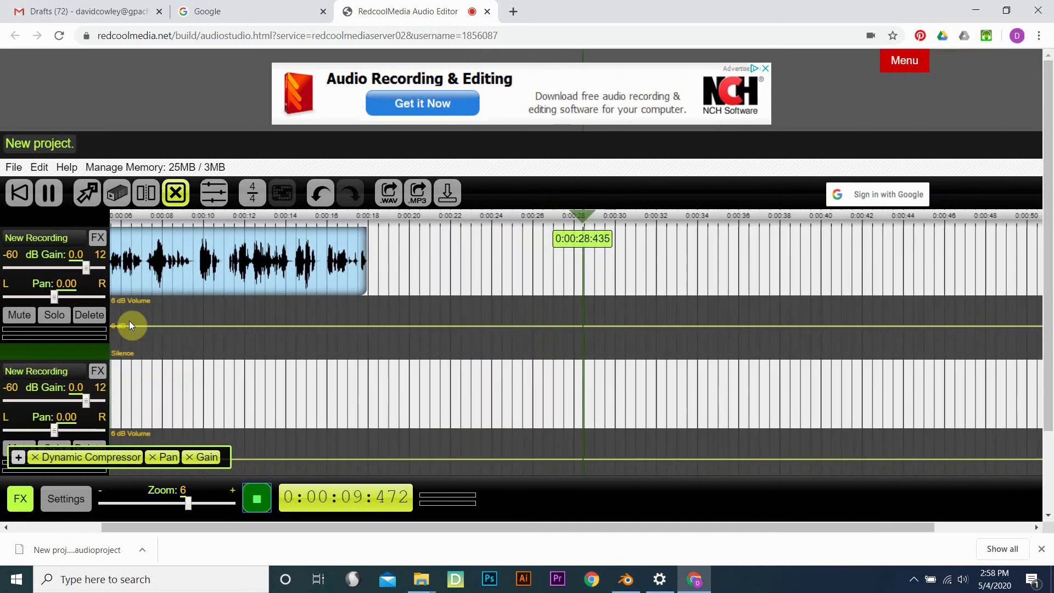
click(256, 498)
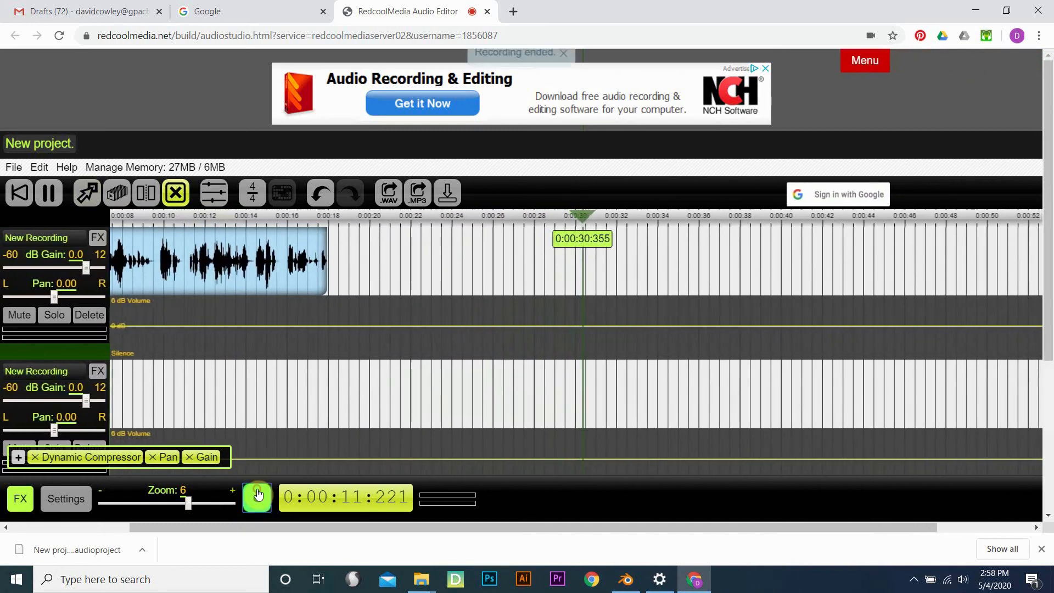
click(46, 193)
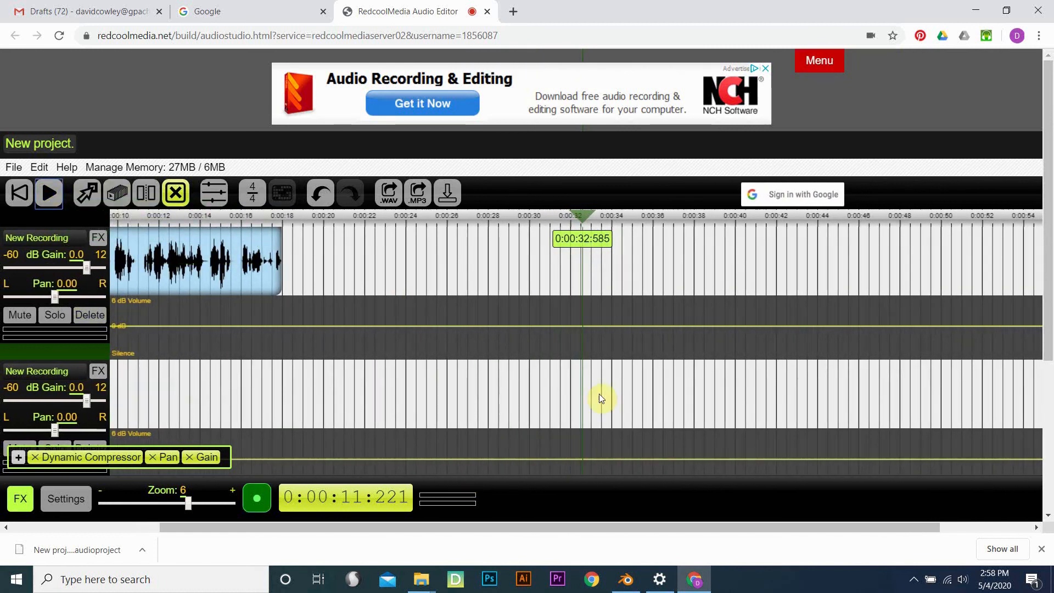
Delete the empty second track and move the new recording's section onto the first track, starting at 0:00:17:993.
scroll(345, 408, down, 2)
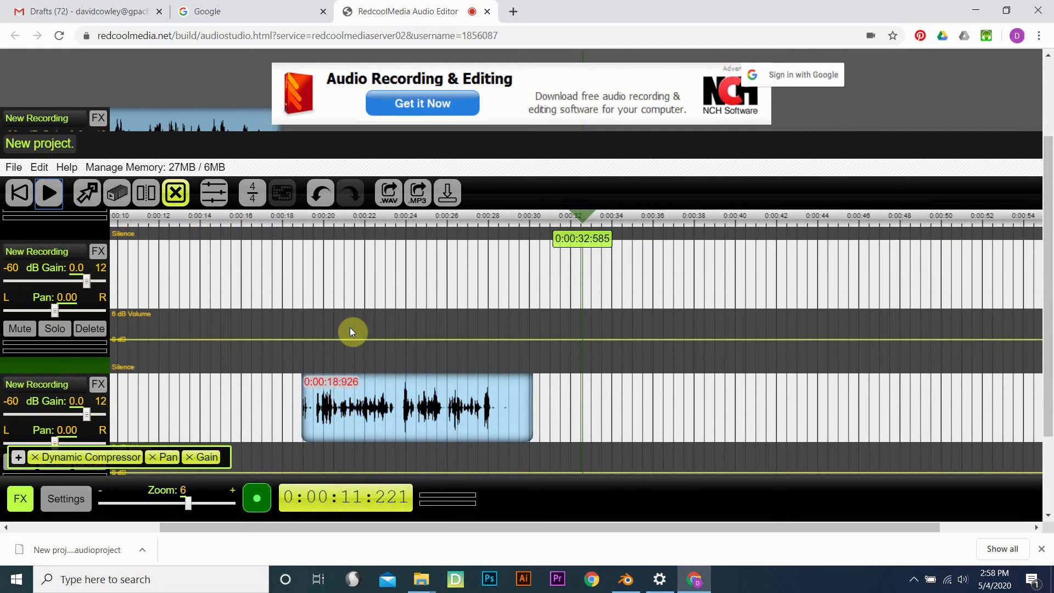
click(91, 329)
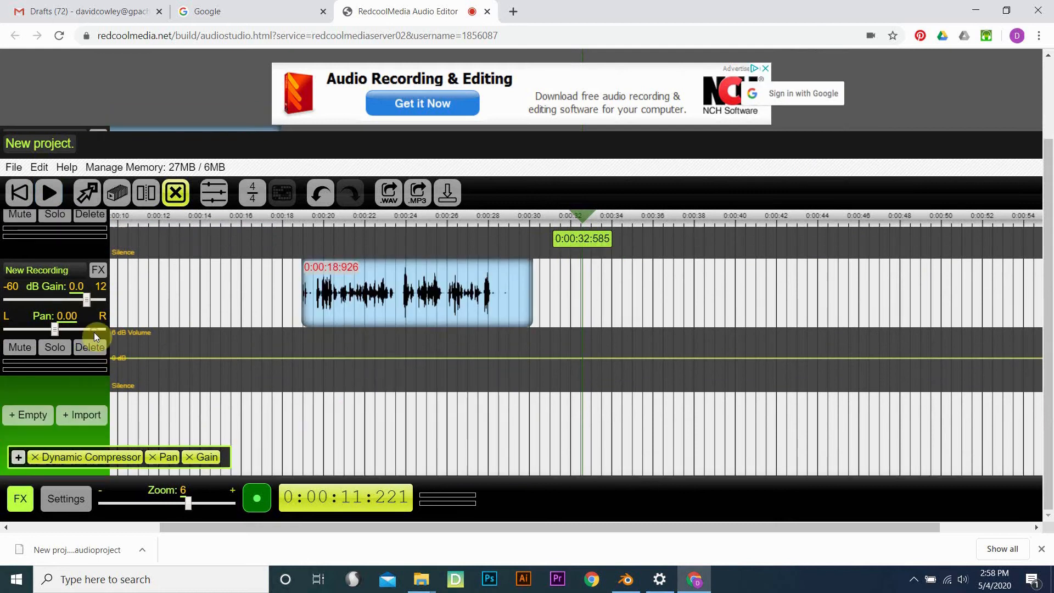
scroll(350, 338, up, 2)
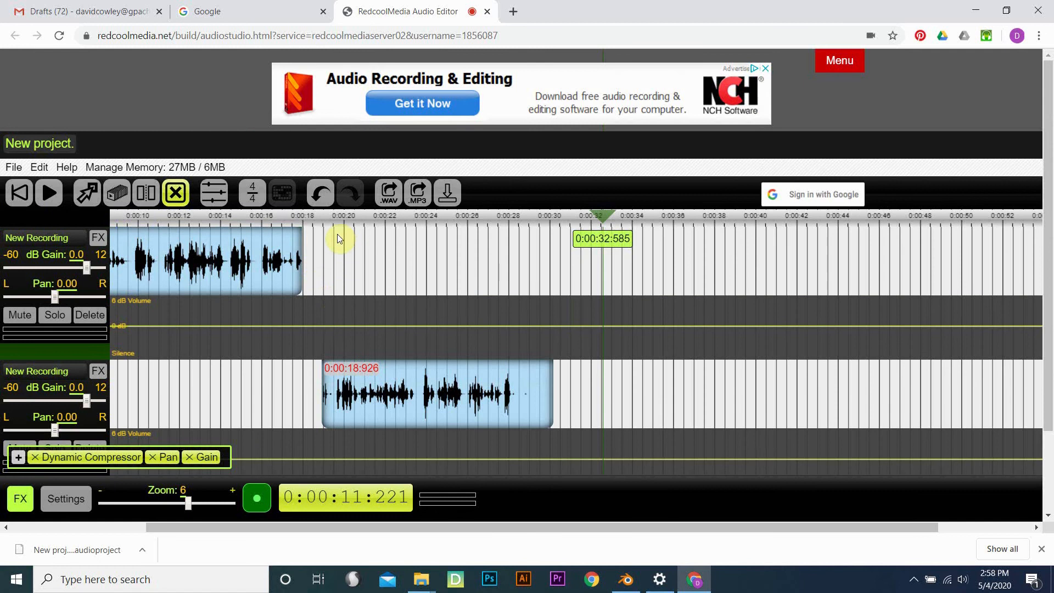
click(87, 192)
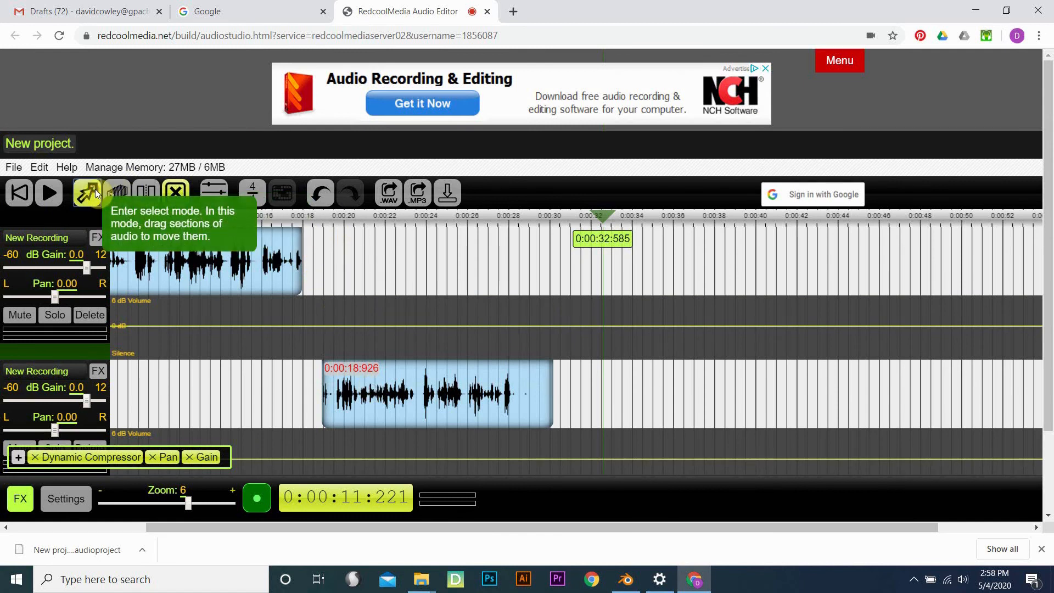
drag(381, 390, 330, 267)
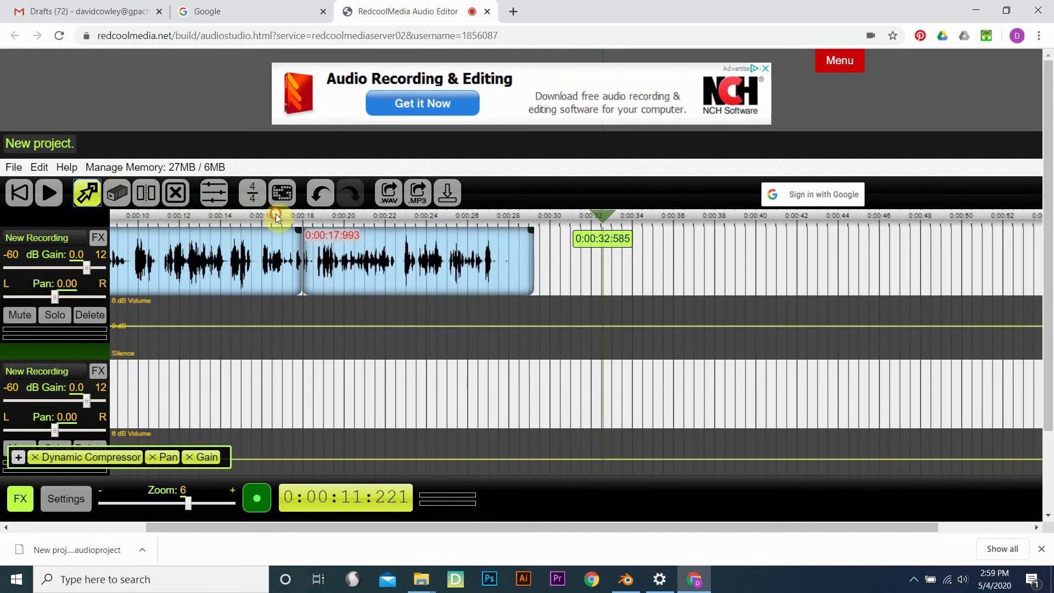
Play the first track across the join up to about 27 seconds, and return the playhead to 0:00:05:626.
click(275, 215)
click(57, 203)
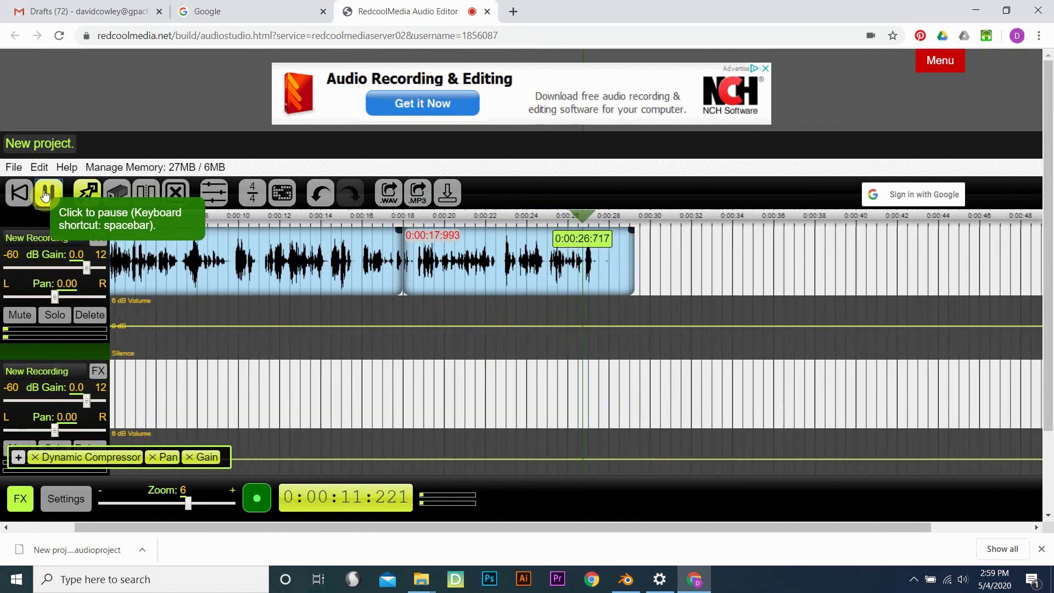
click(46, 195)
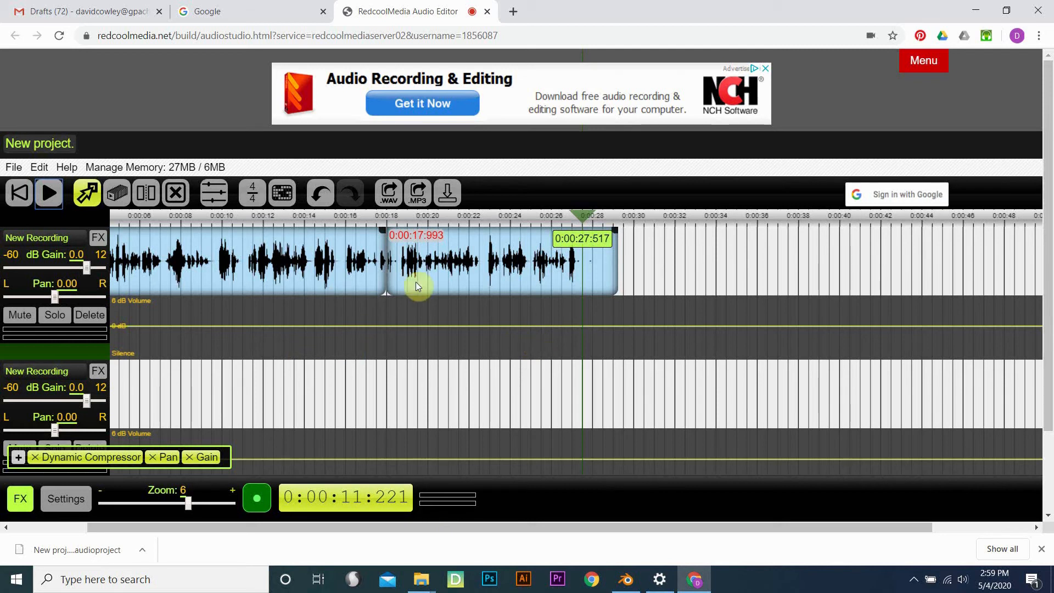
click(132, 213)
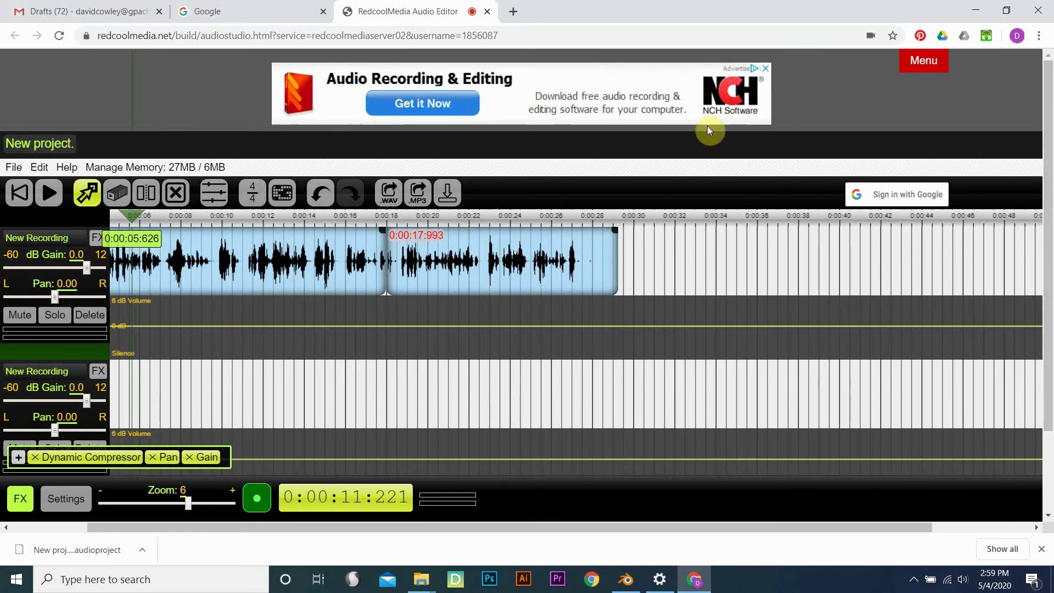
Search the web for free sound effects in a new browser tab and open SoundBible.com's Free Sound Effects page.
click(514, 12)
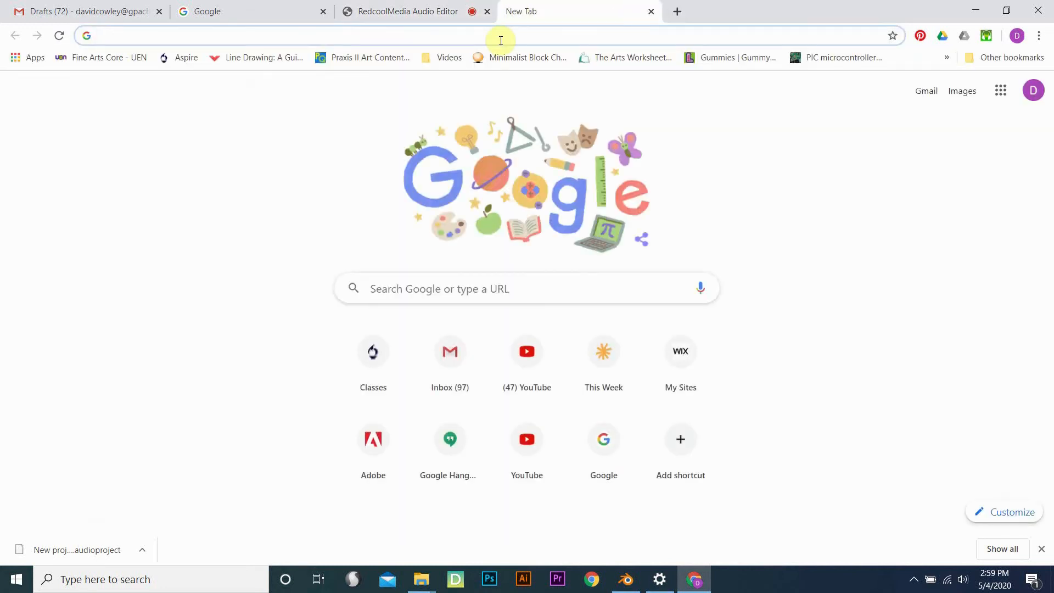
text(free so)
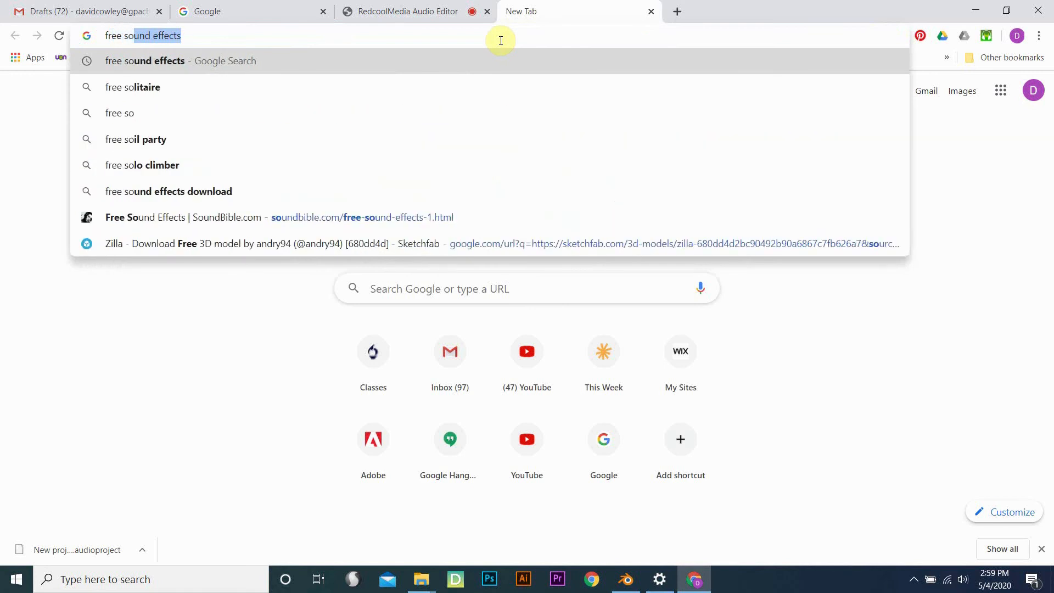
key(Return)
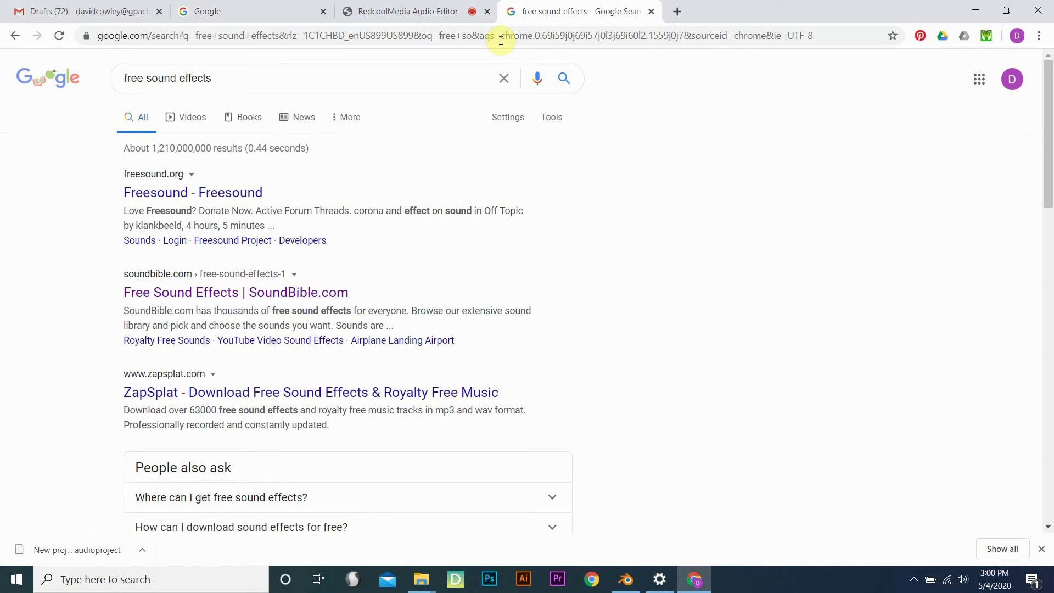
click(232, 297)
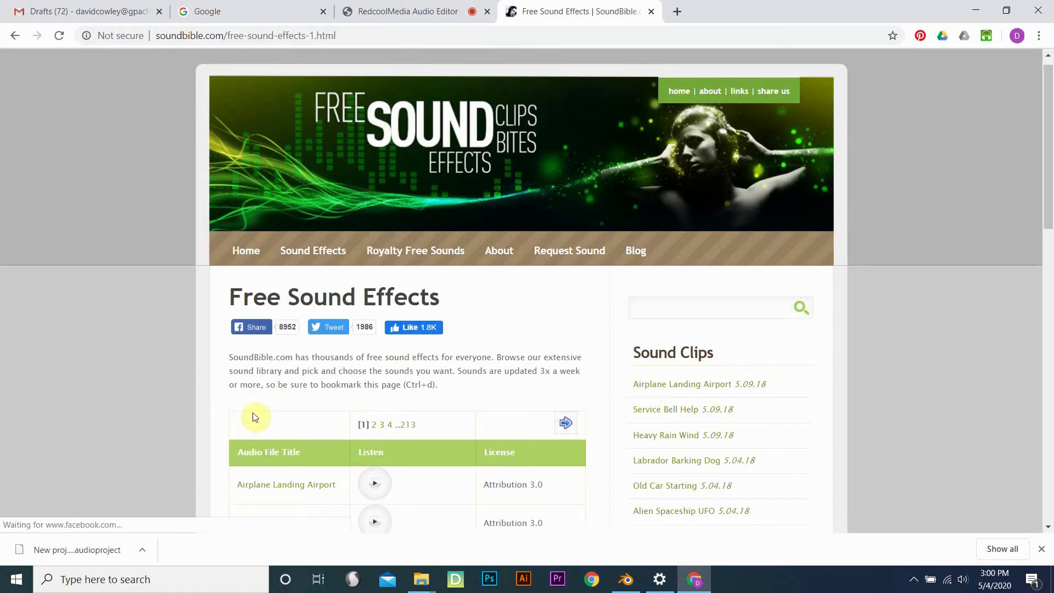
Search the SoundBible.com library for "cat sound".
scroll(144, 460, down, 3)
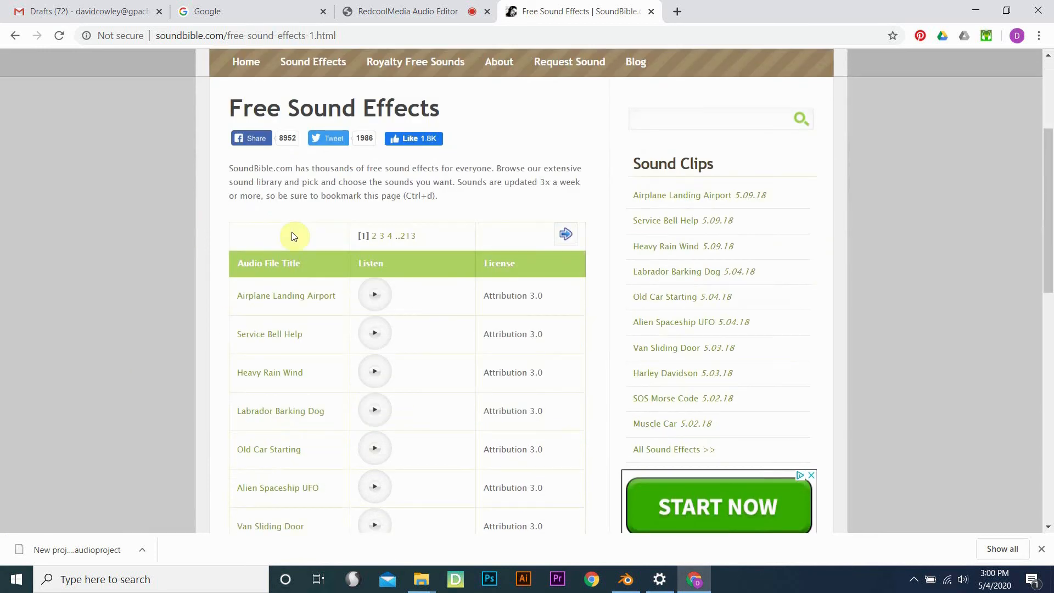
scroll(324, 288, up, 3)
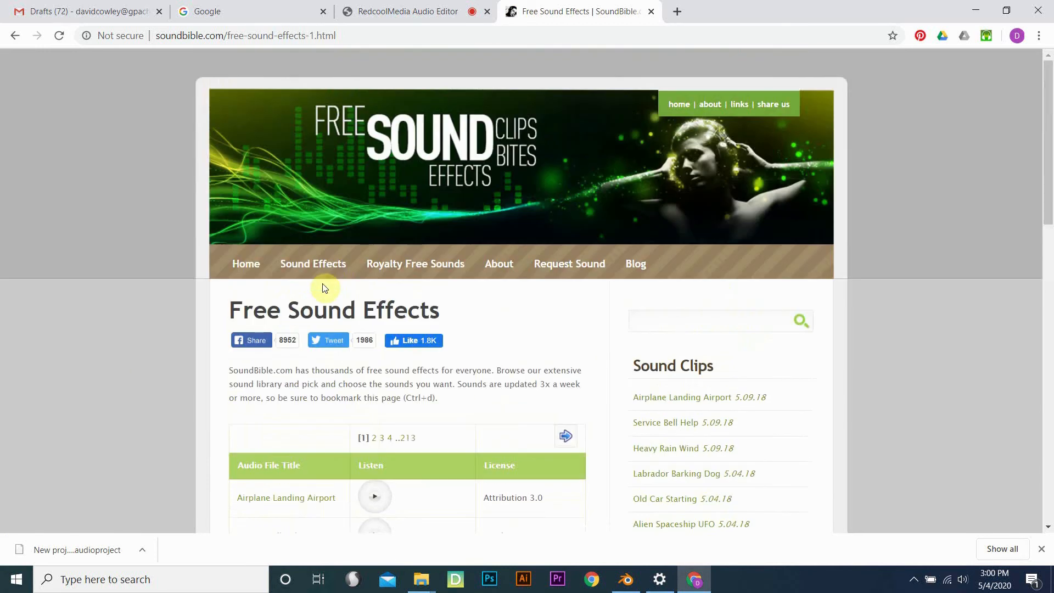
click(680, 323)
text(cat sound)
key(Return)
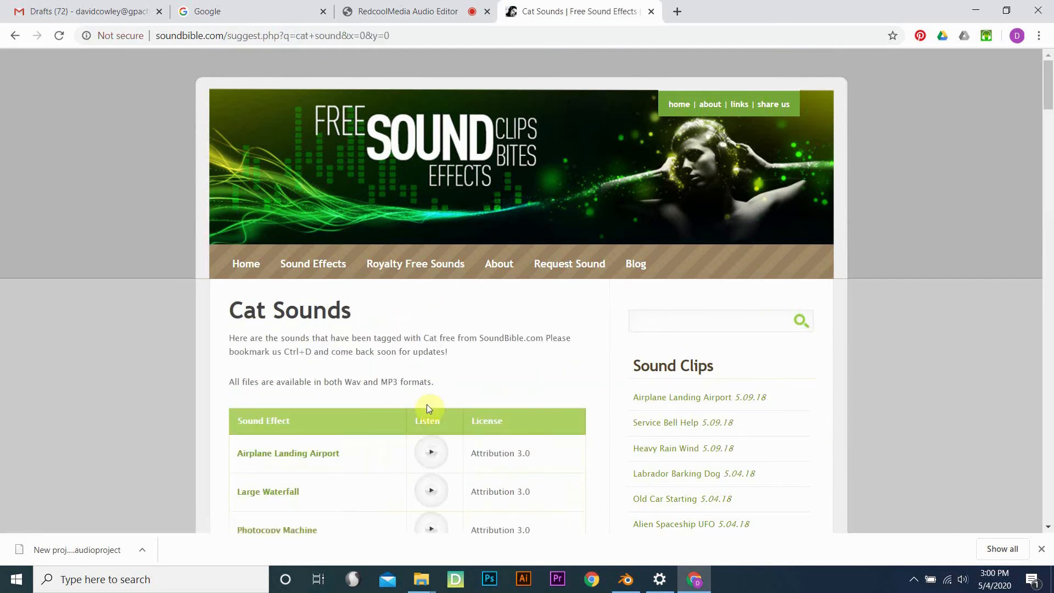
Preview the Cat Meow 2 sound effect from the results and download it as an MP3.
scroll(428, 404, down, 3)
scroll(345, 421, down, 5)
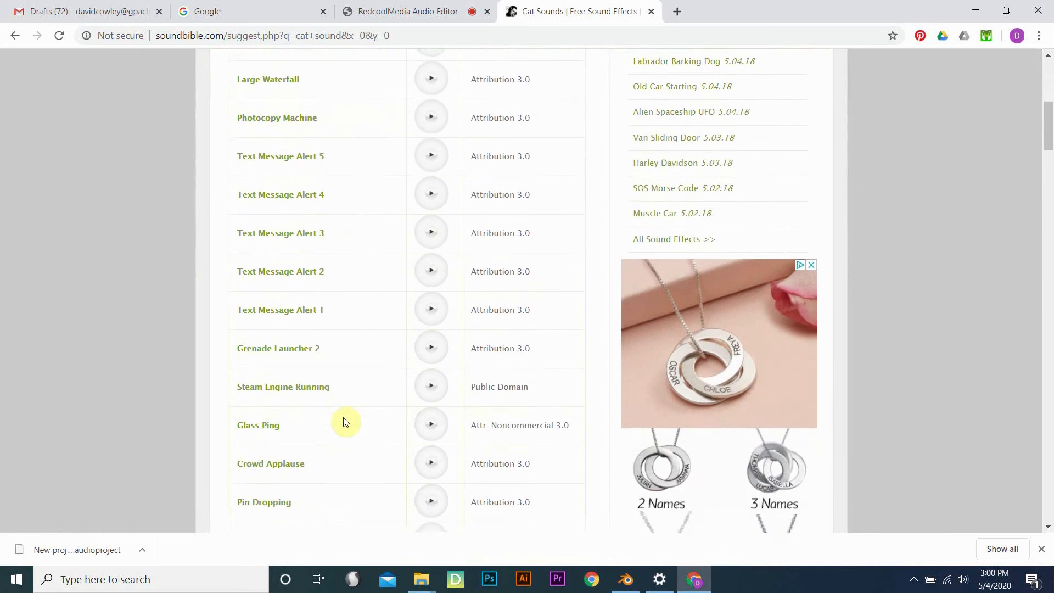
scroll(344, 421, down, 4)
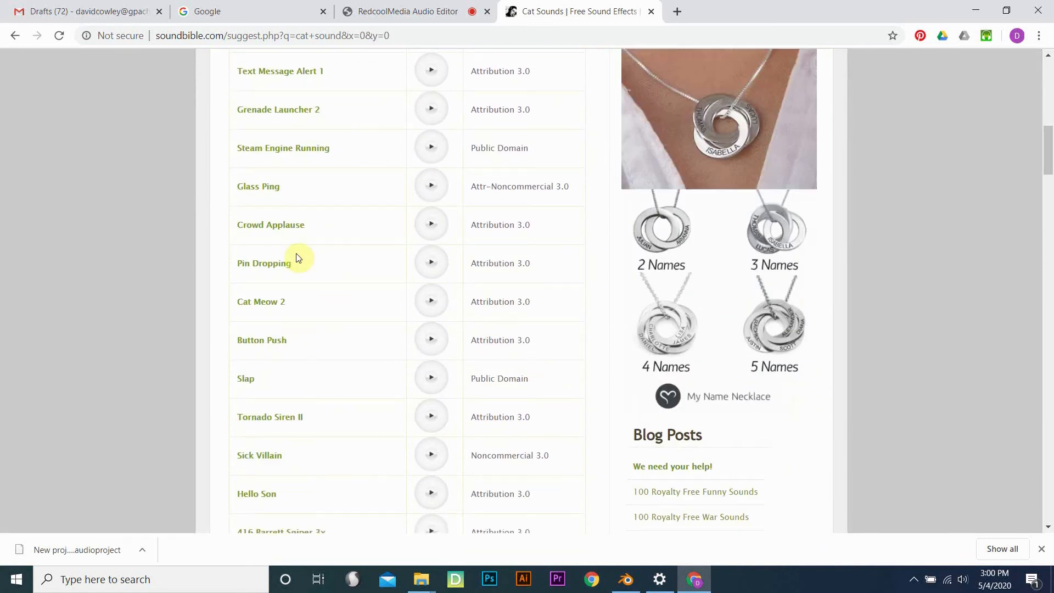
click(431, 309)
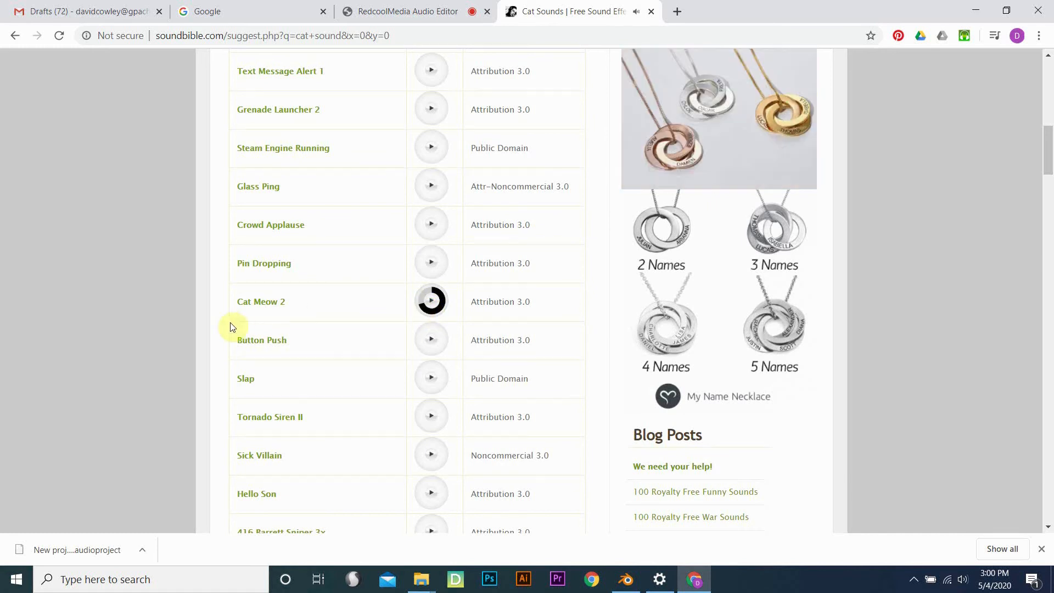
click(269, 304)
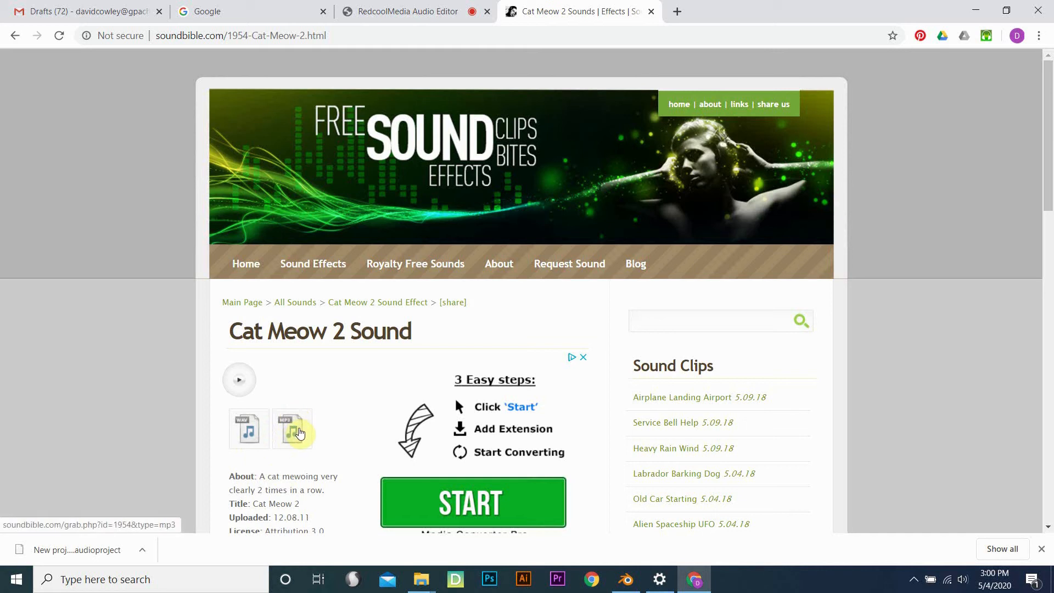
click(300, 433)
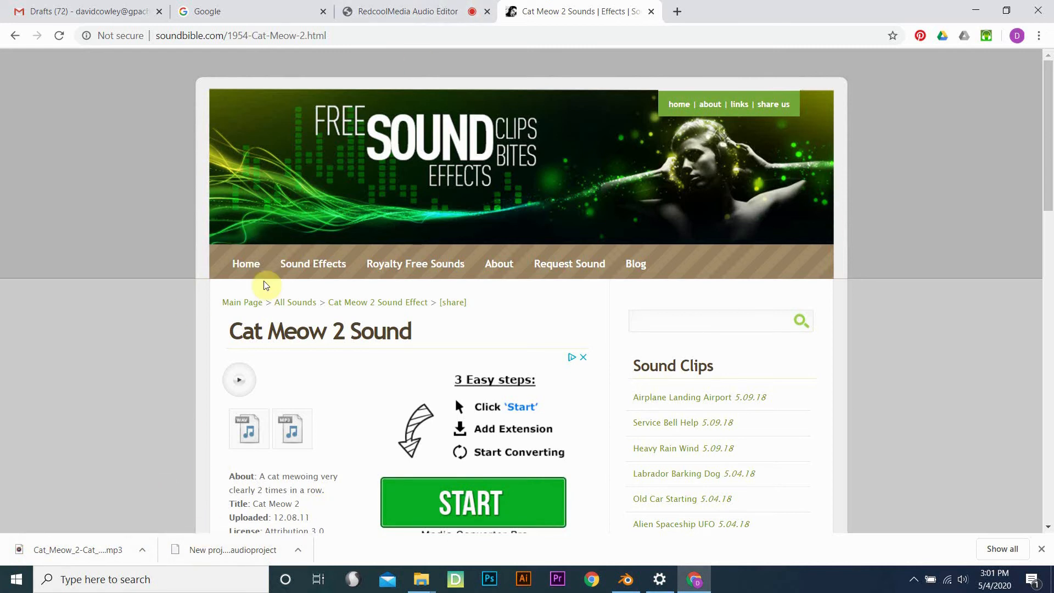
Return to the RedcoolMedia Audio Editor and import the downloaded Cat Meow 2 MP3 as a new track.
click(404, 11)
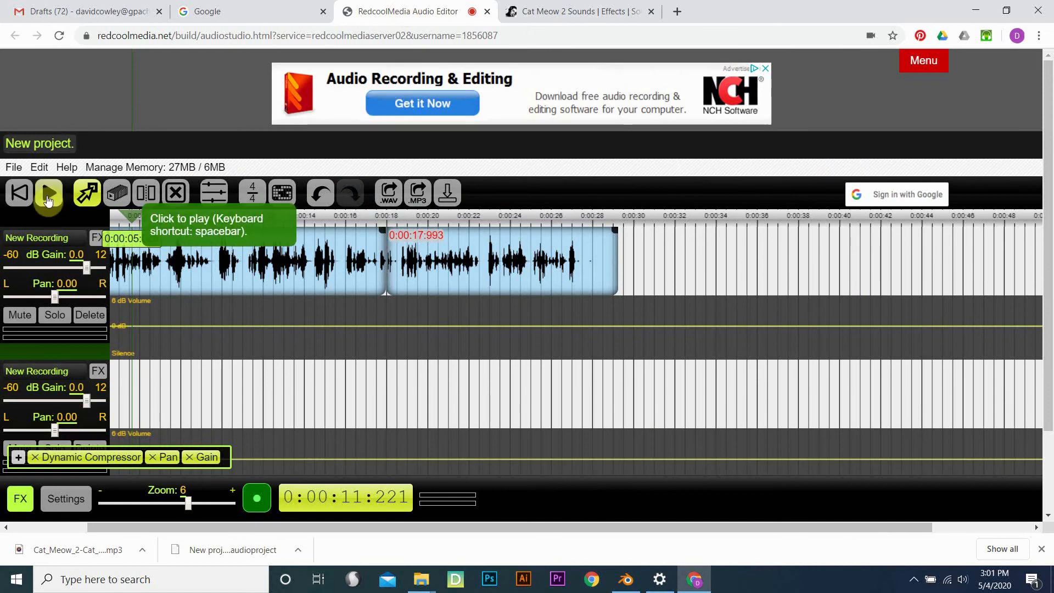
scroll(61, 348, down, 2)
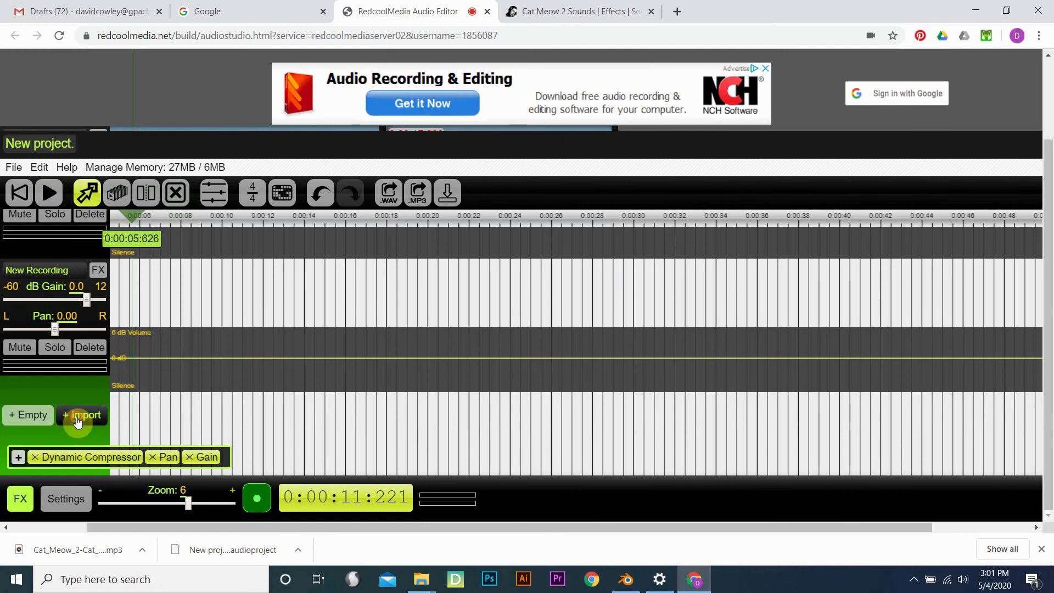
click(78, 417)
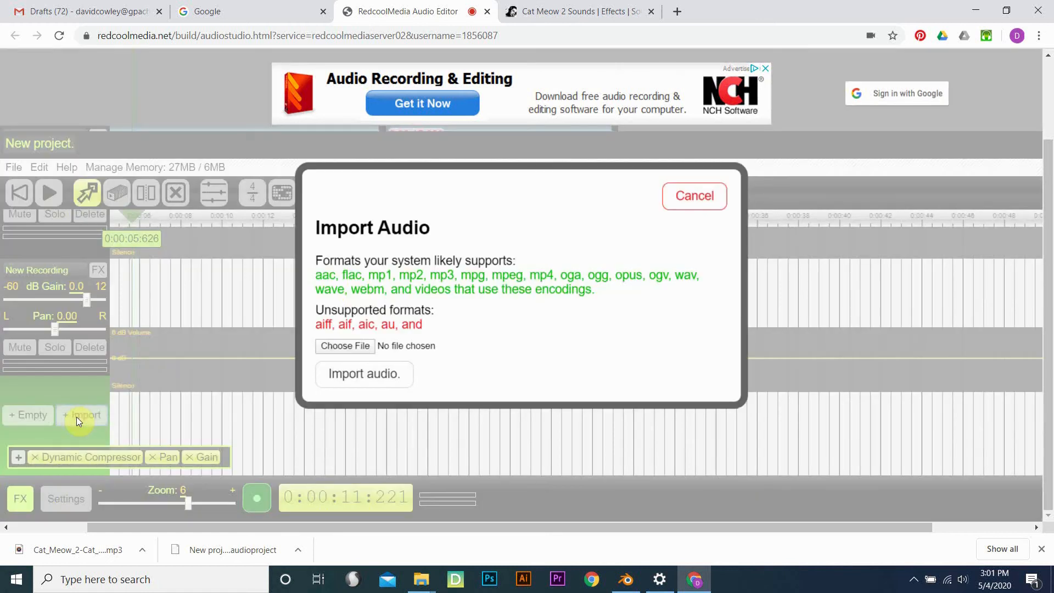
click(364, 346)
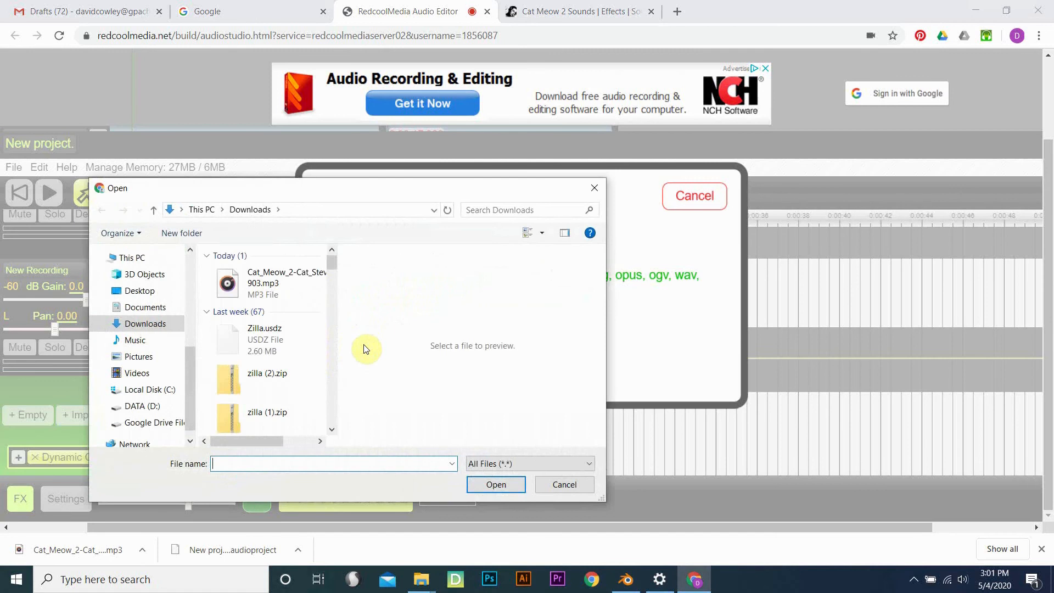
click(290, 282)
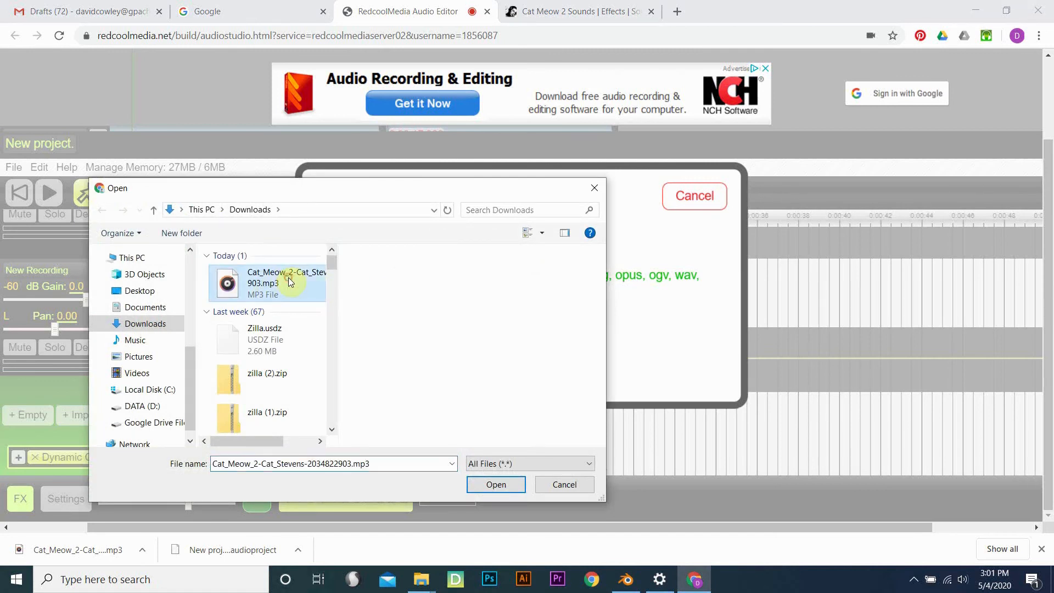
click(509, 489)
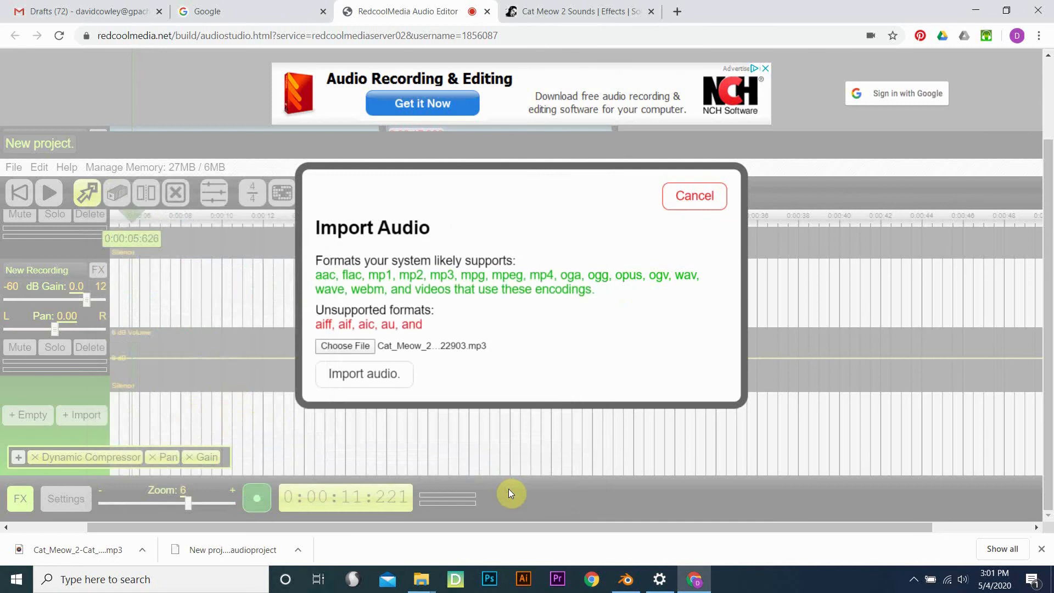
click(378, 373)
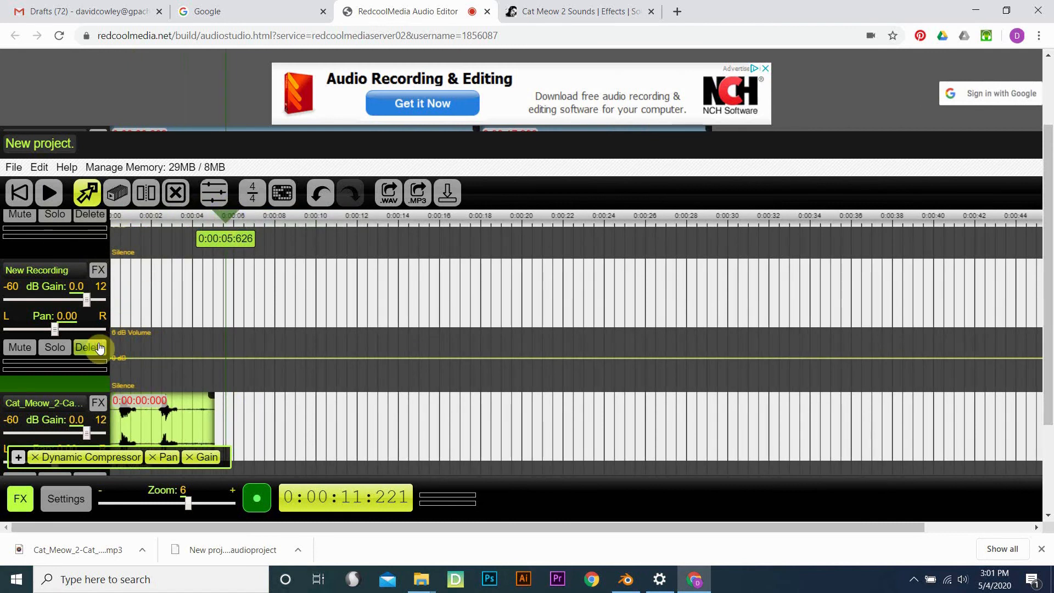
Delete the empty New Recording track, and play the recording from 0:00:05:626 to about 0:00:17:898, near the join.
click(98, 347)
scroll(206, 351, up, 2)
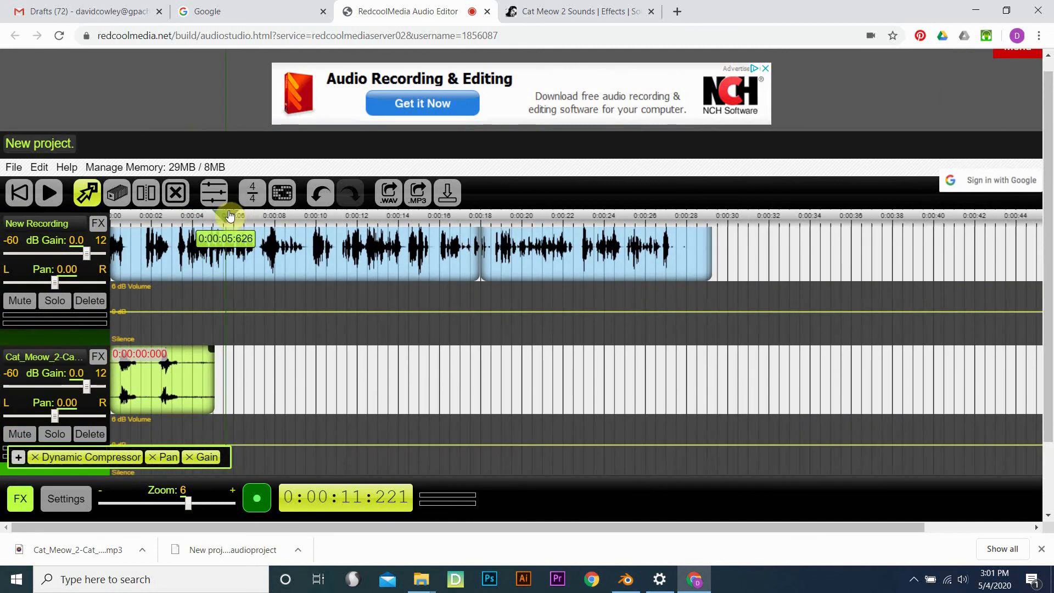
click(49, 192)
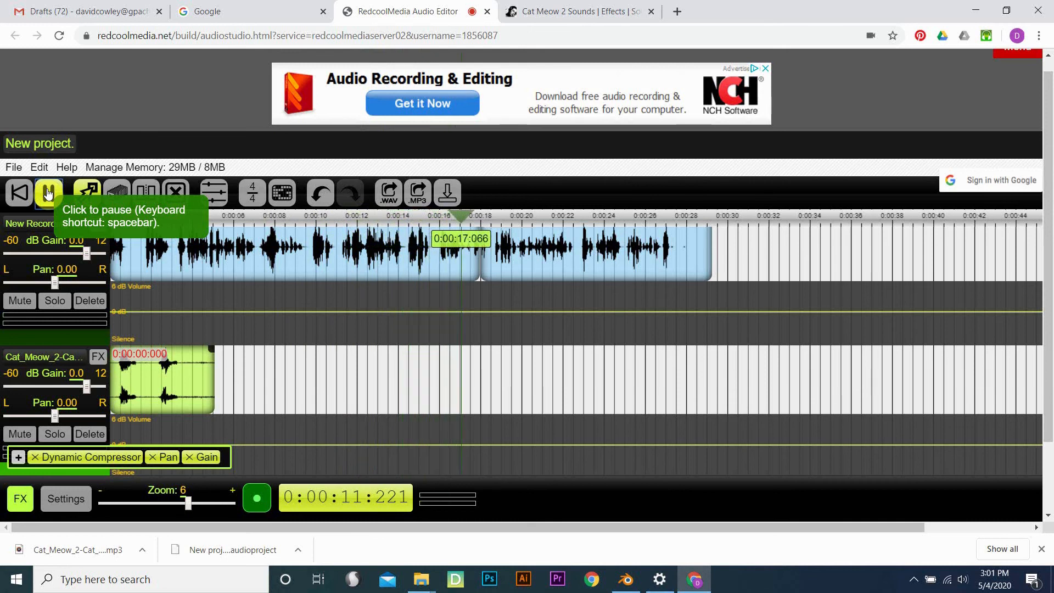
click(47, 192)
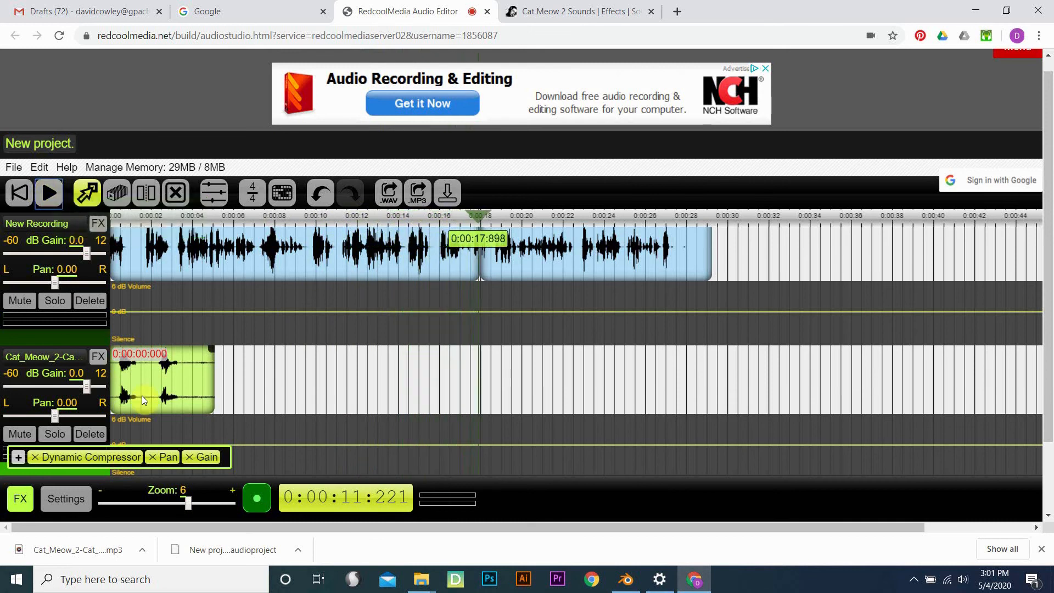
Move the cat meow clip to start at 0:00:17:533, and play the mix from 0:00:16:333 to about 0:00:20:893.
drag(141, 396, 501, 375)
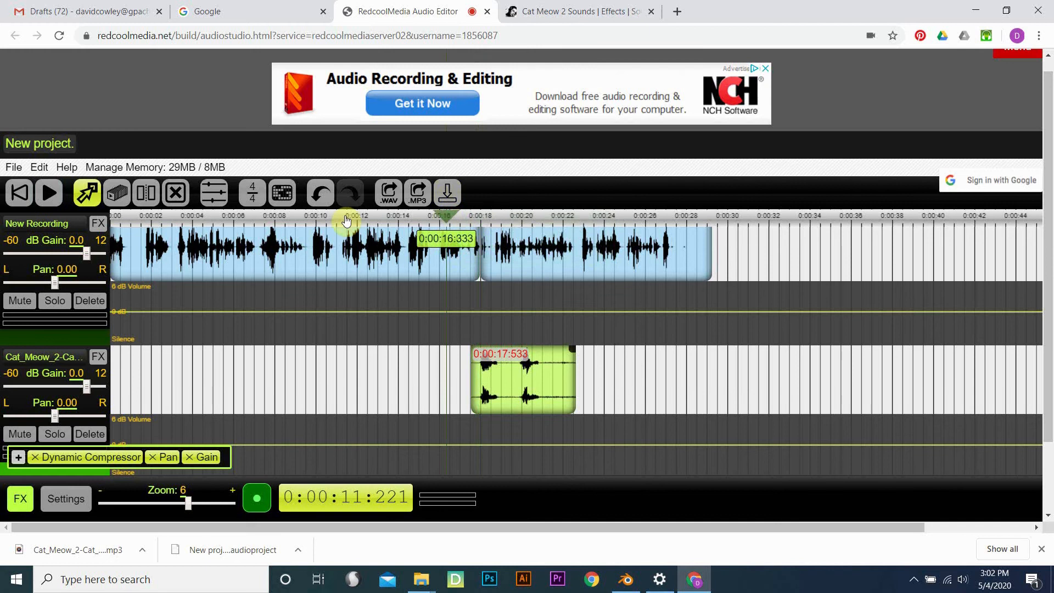
click(48, 194)
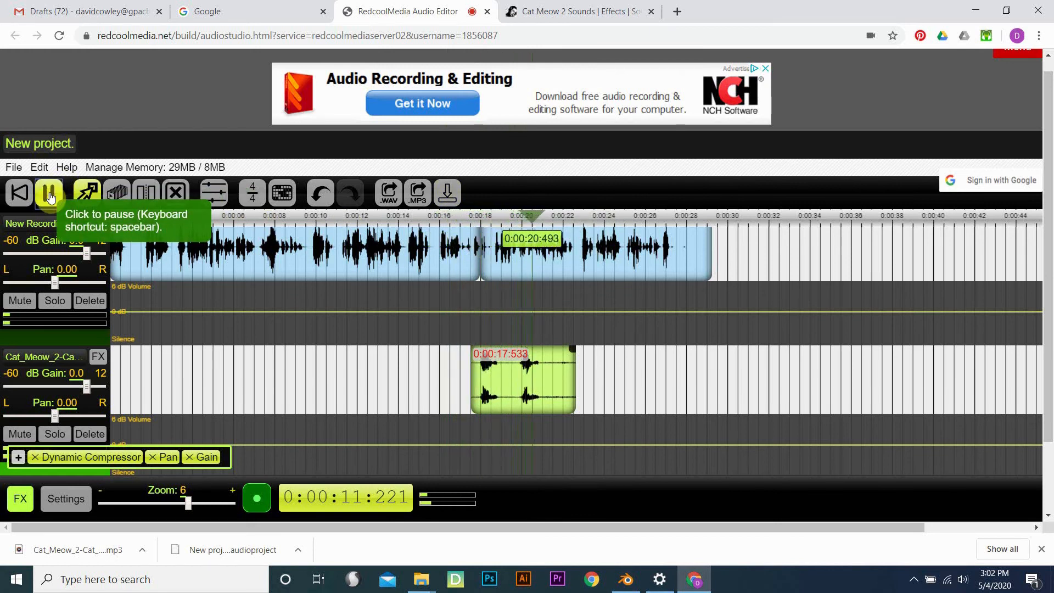
click(48, 195)
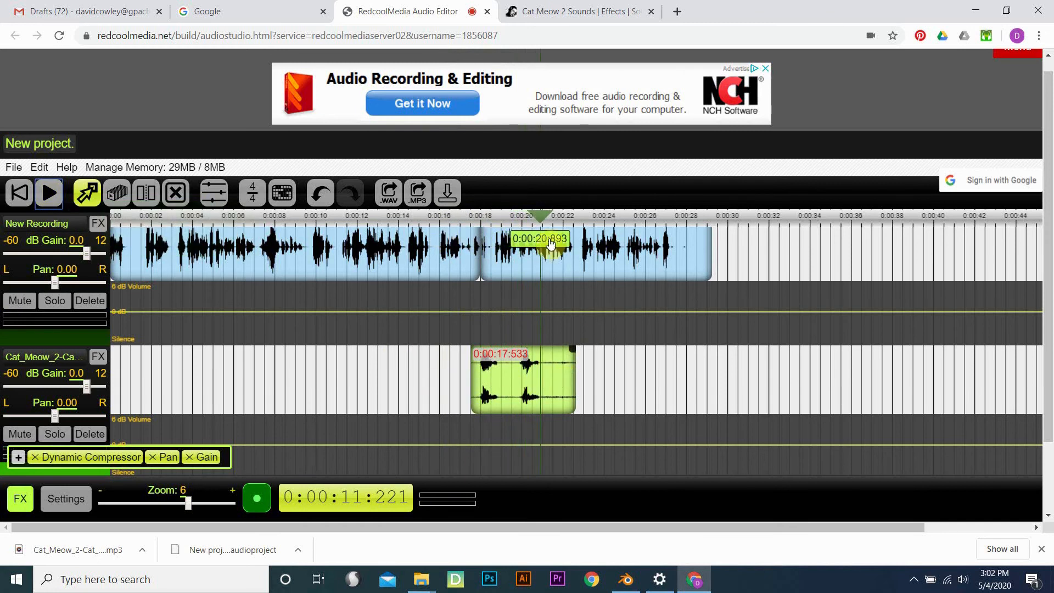
Split the cat meow clip at 0:00:19:400, between the two meows, and delete its second section.
drag(538, 222, 486, 236)
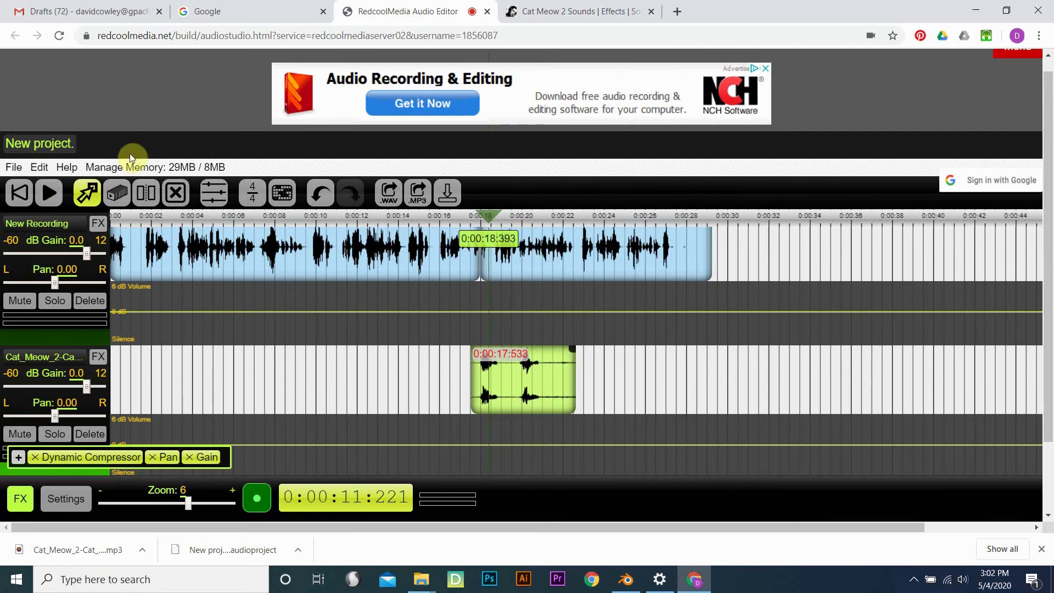
click(146, 193)
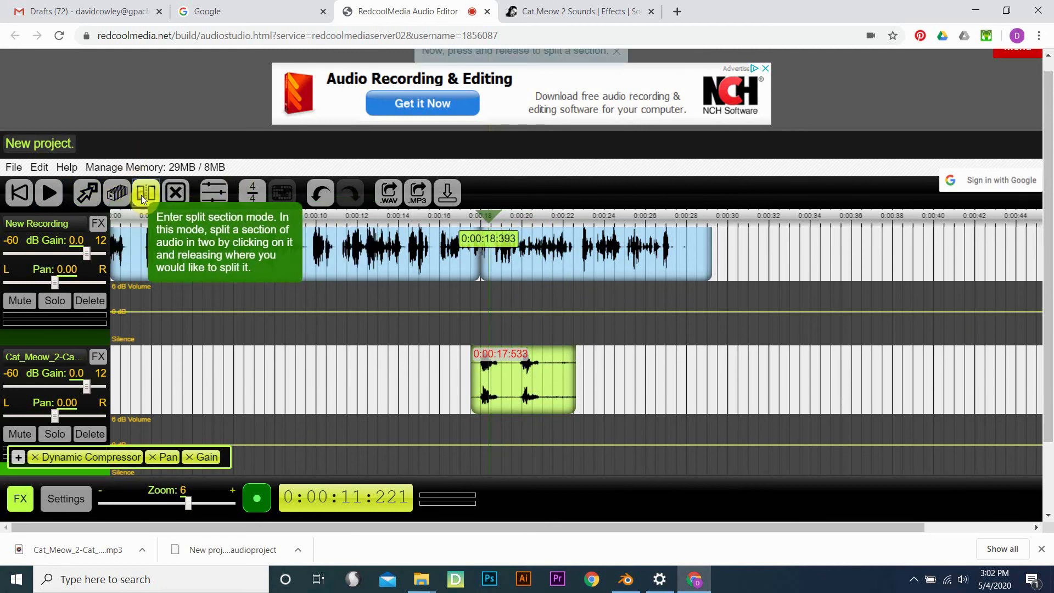
click(509, 396)
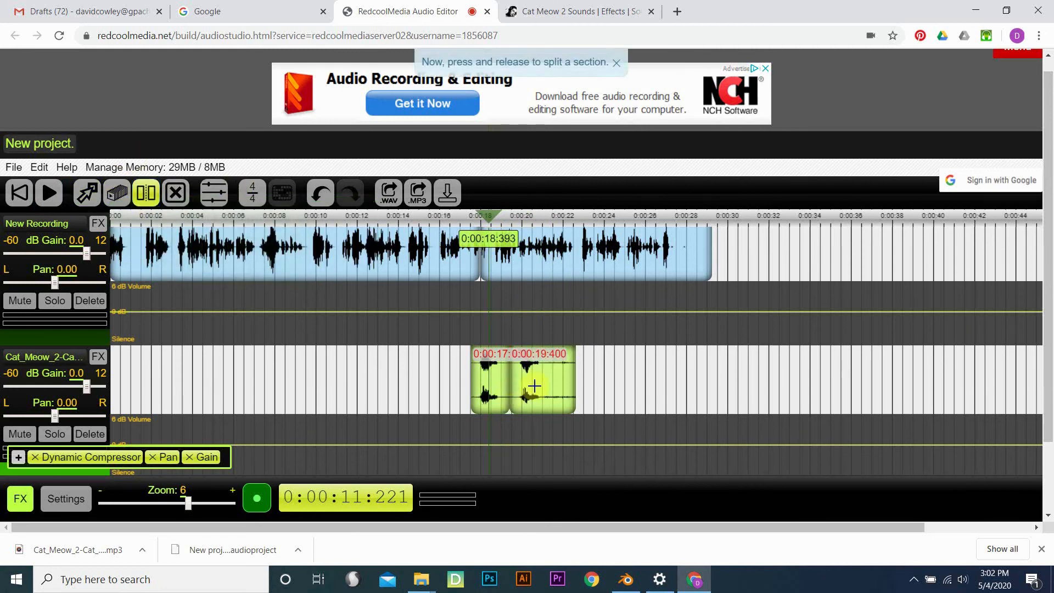
click(177, 190)
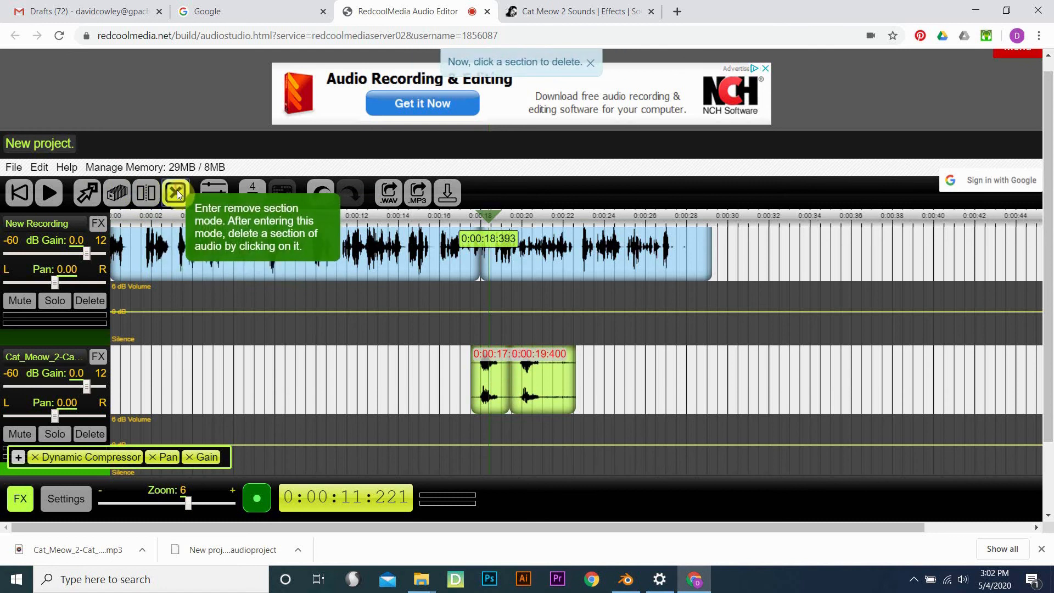
click(548, 394)
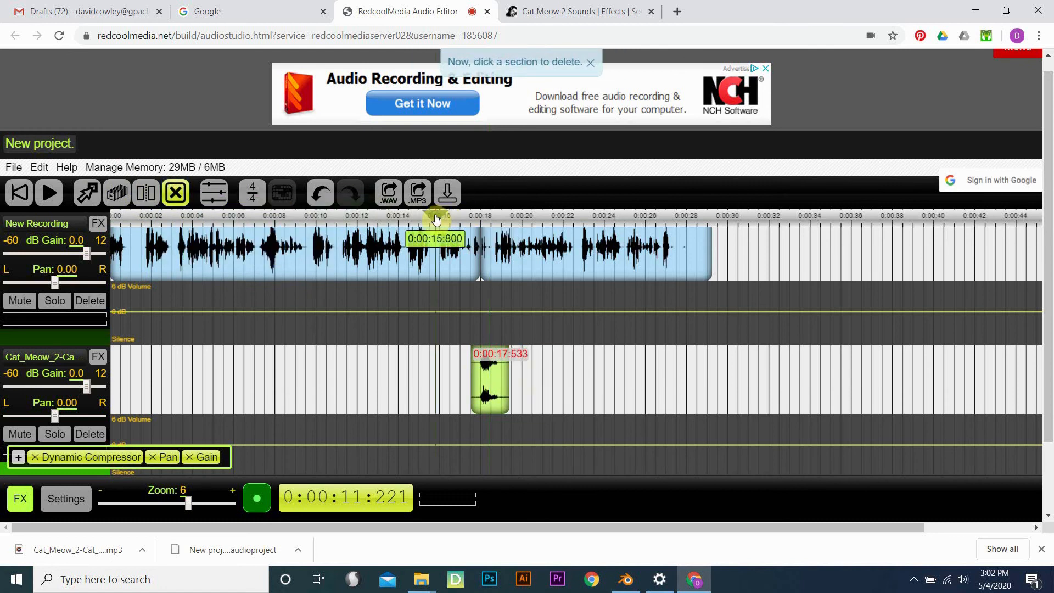
Play the mix from 0:00:15:800 past the meow, and shift the first track's second section slightly later to leave a short gap.
click(49, 193)
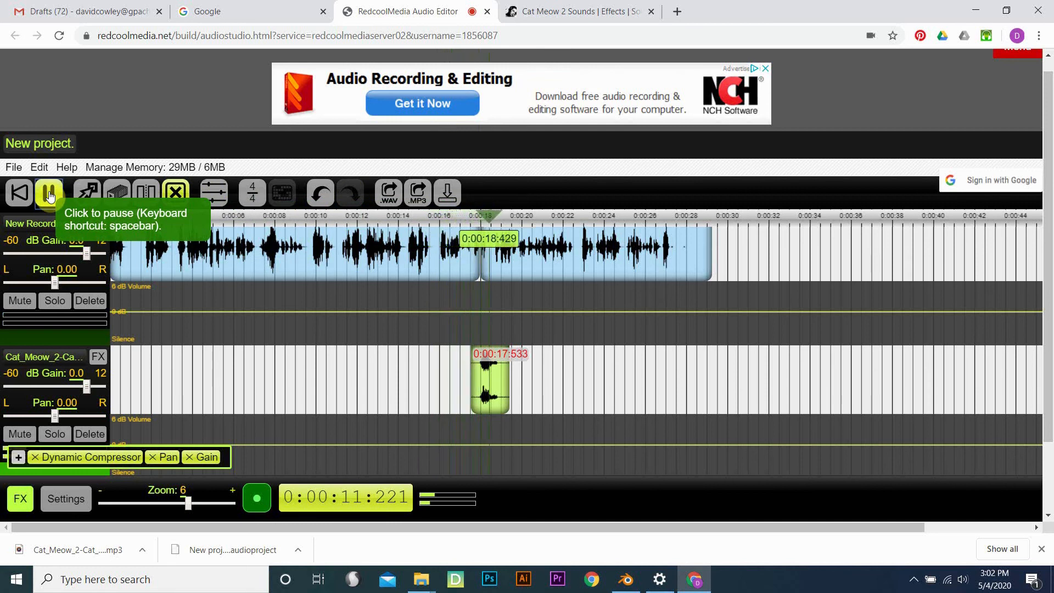
click(49, 196)
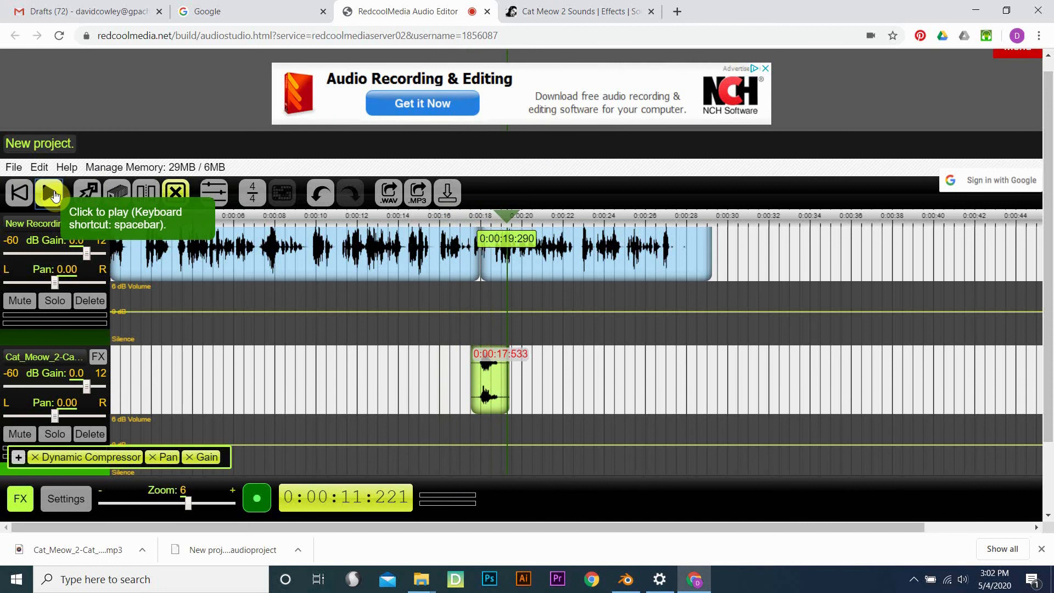
click(86, 192)
drag(537, 254, 555, 256)
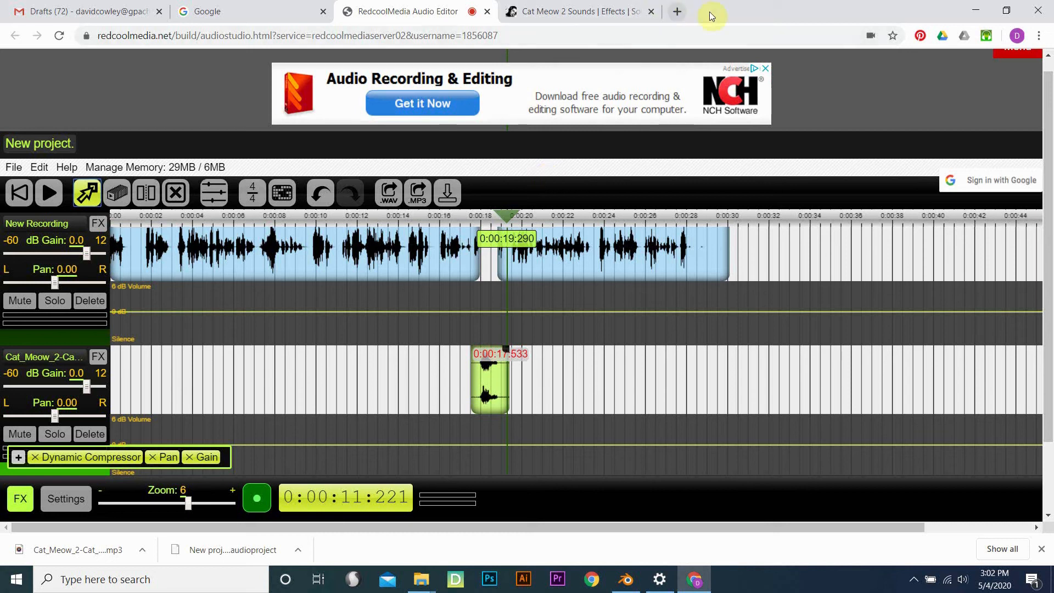
Search the web for "purple planet" in a new browser tab and open the Purple Planet Royalty Free Music site.
click(676, 9)
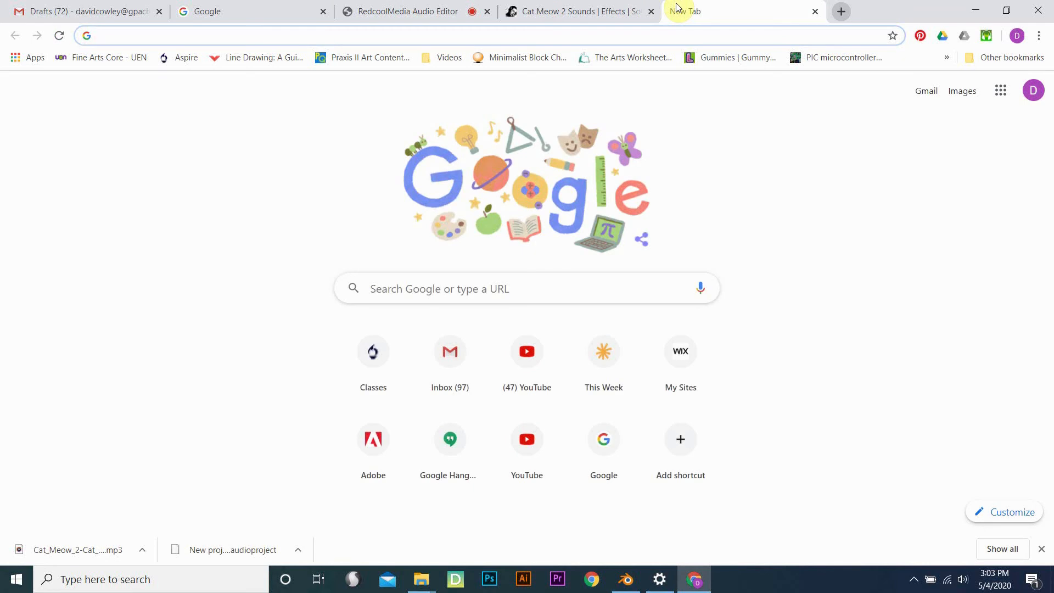
text(pur)
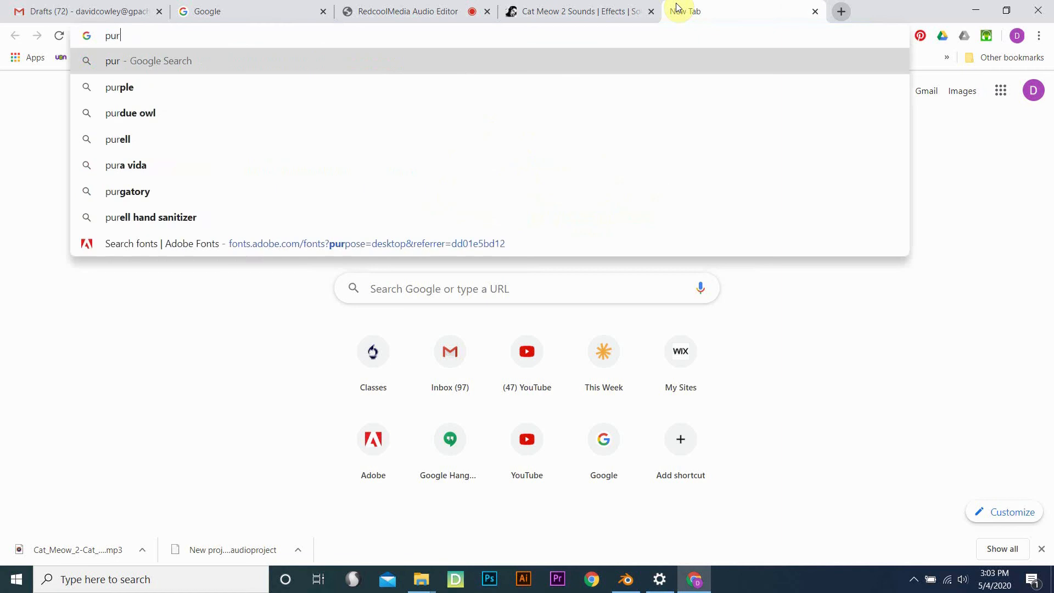
text(plr)
key(BackSpace)
text(e)
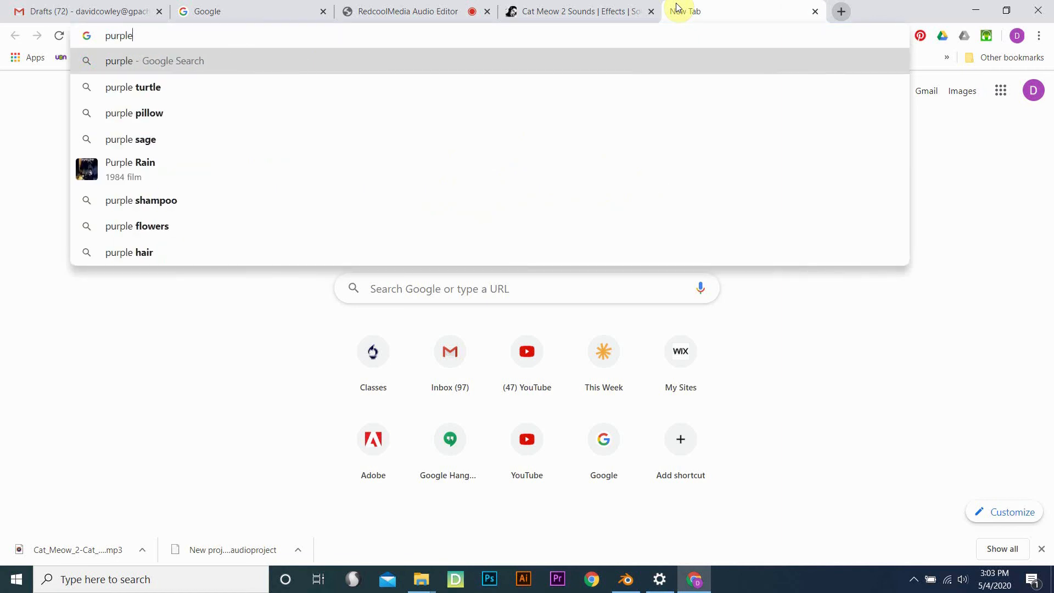
text( plane)
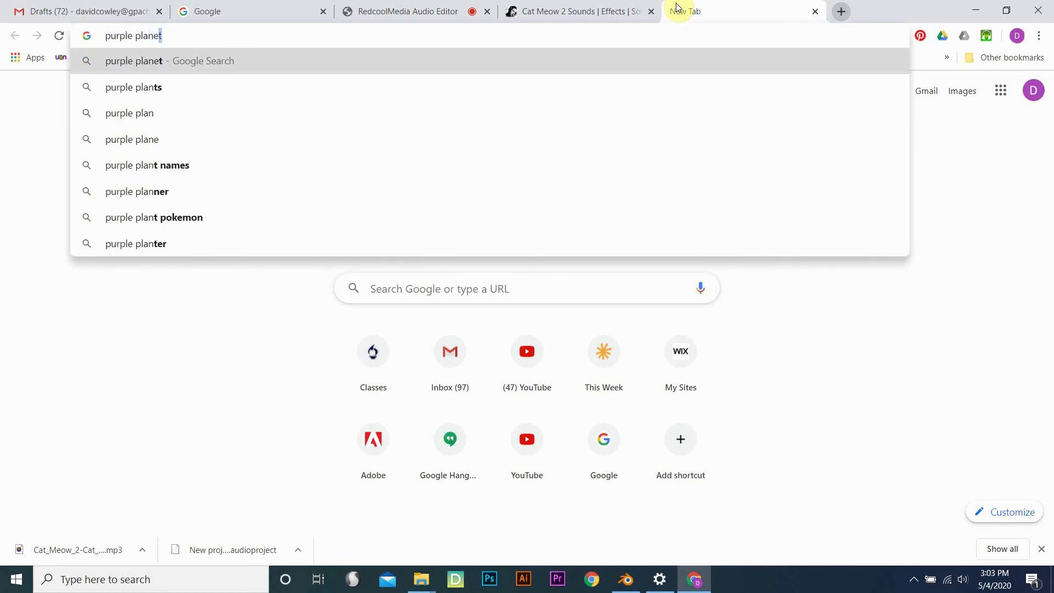
key(Return)
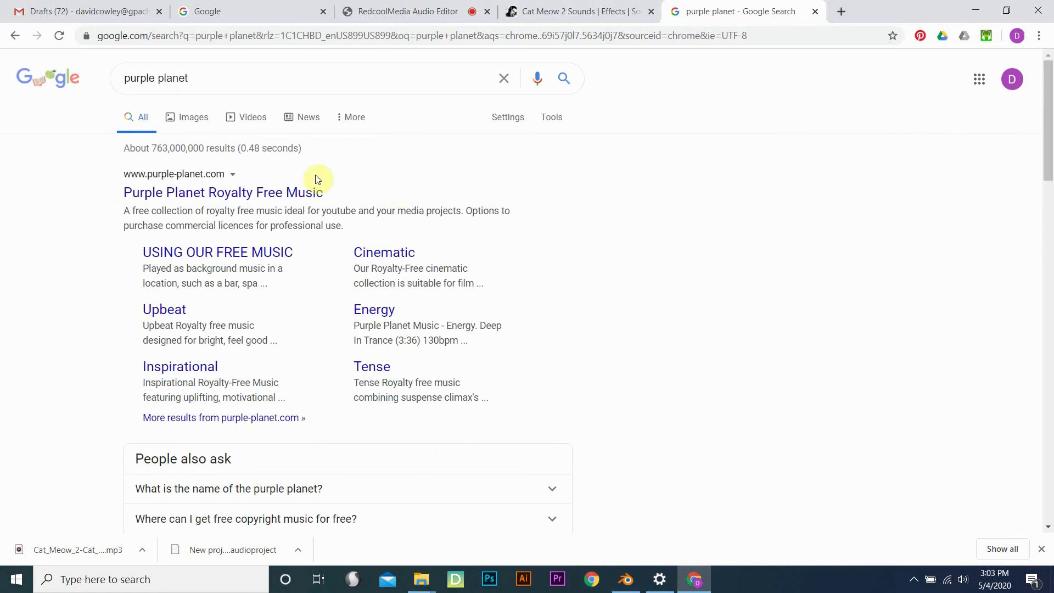
click(306, 189)
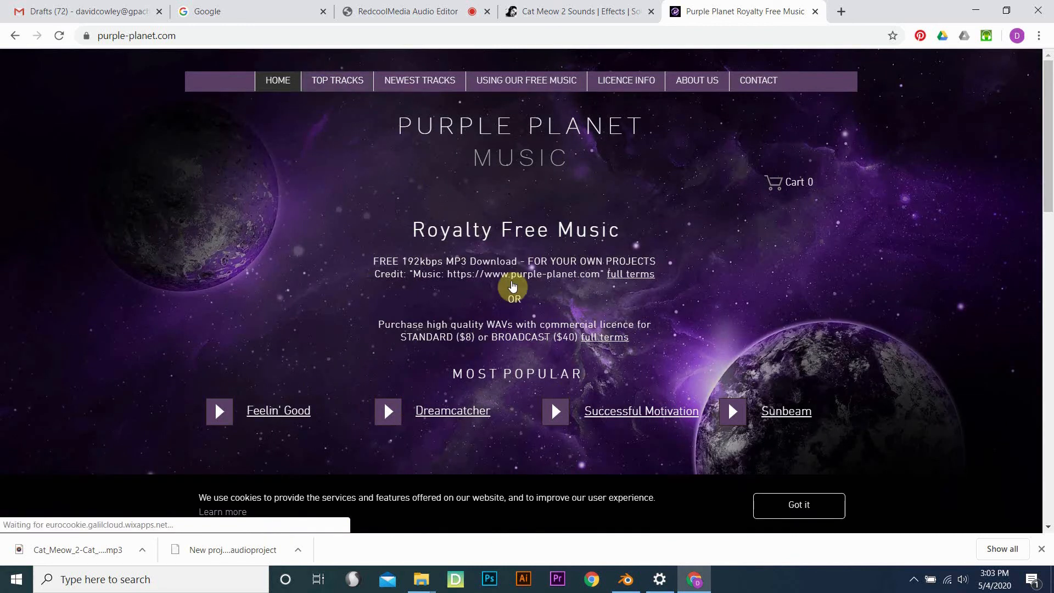
Open the Cute category from Purple Planet's music genres.
scroll(513, 285, down, 7)
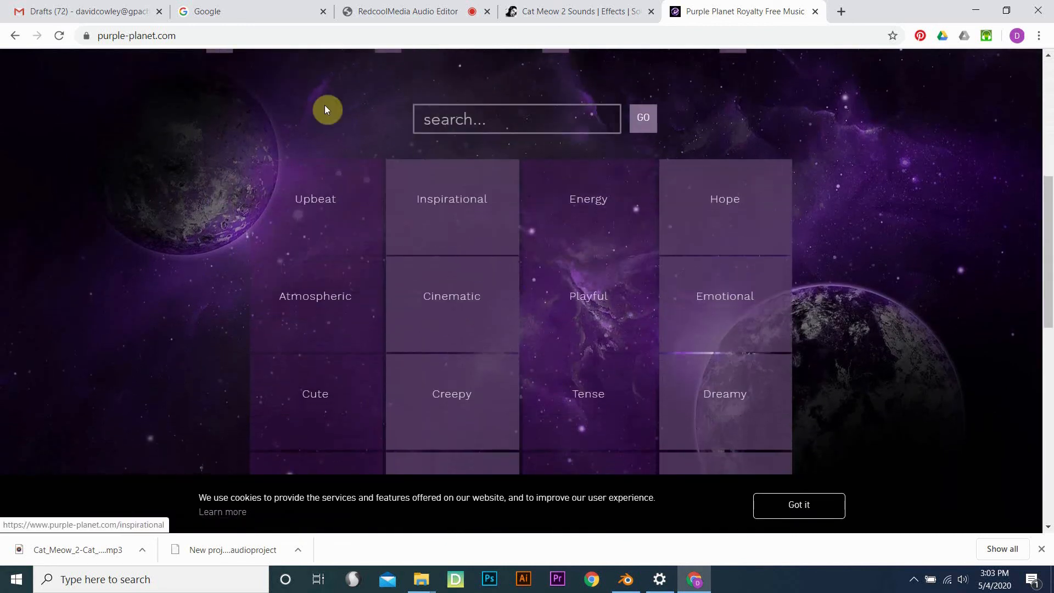
scroll(369, 447, down, 1)
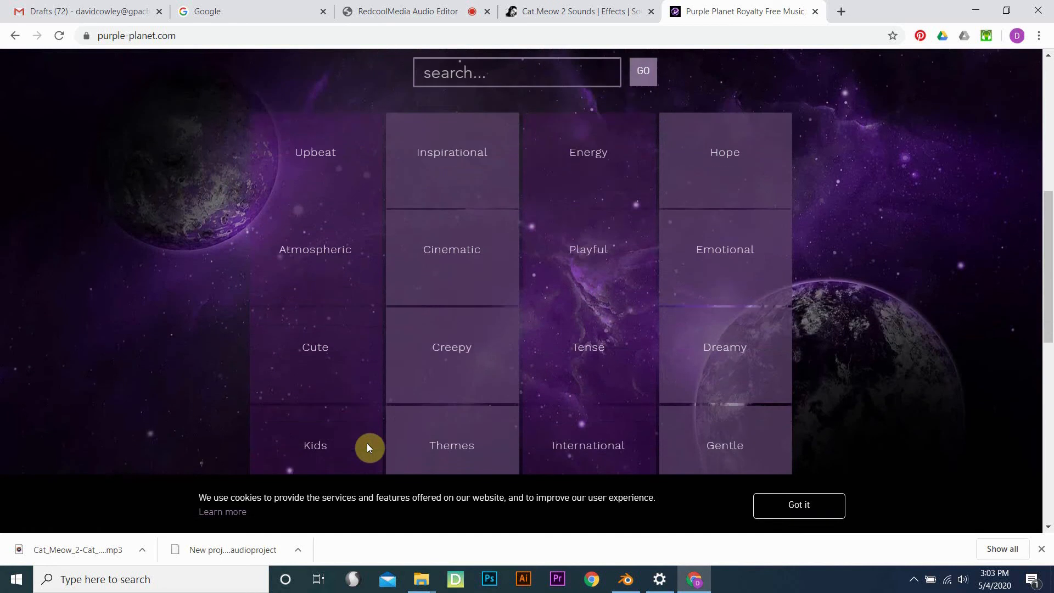
click(323, 342)
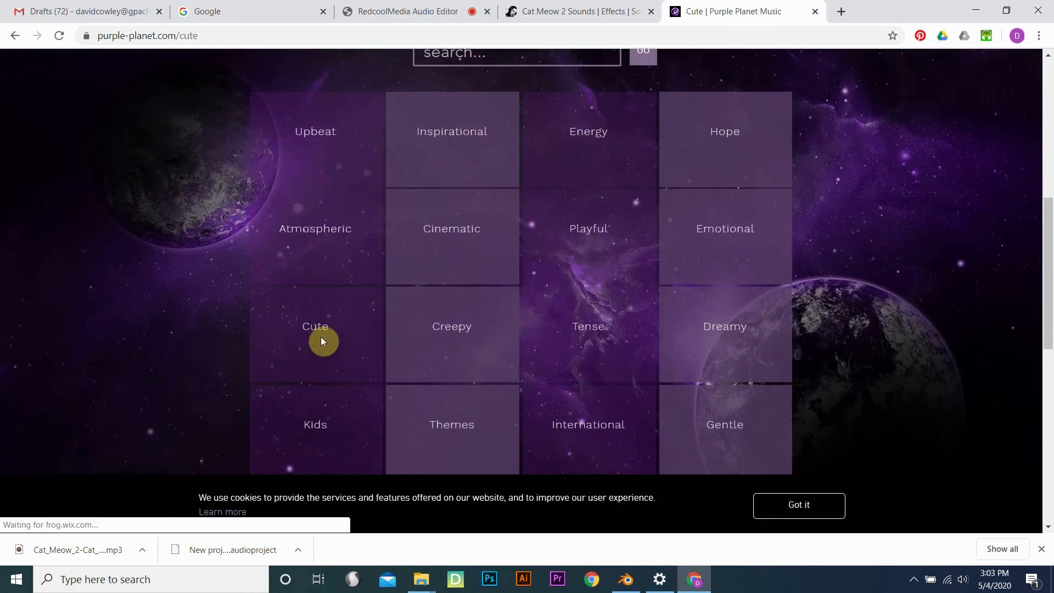
Browse the list of Cute tracks and start a preview of Furry Friends.
scroll(355, 495, down, 4)
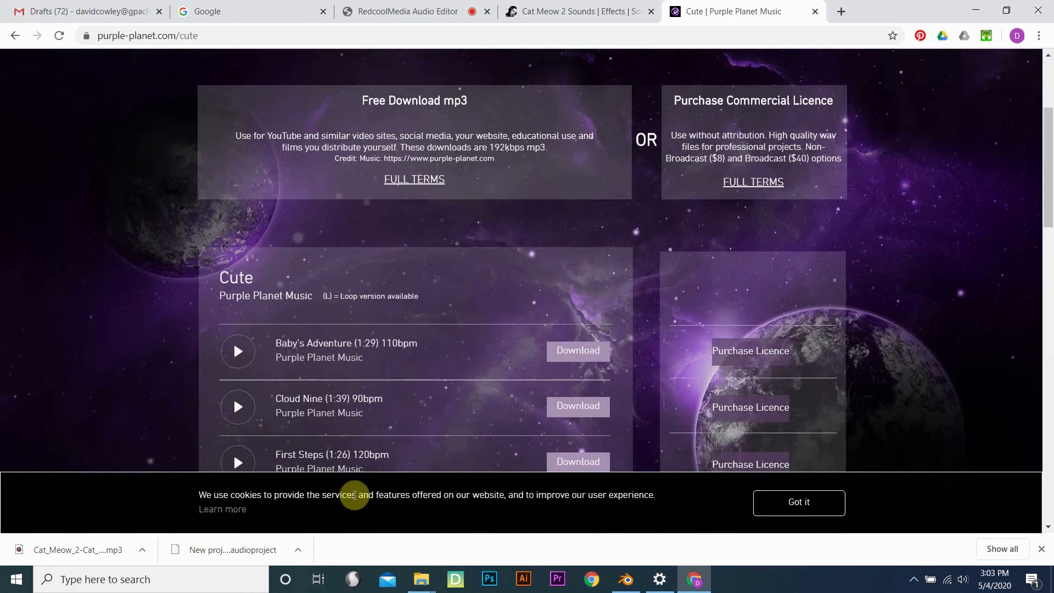
drag(354, 495, 299, 379)
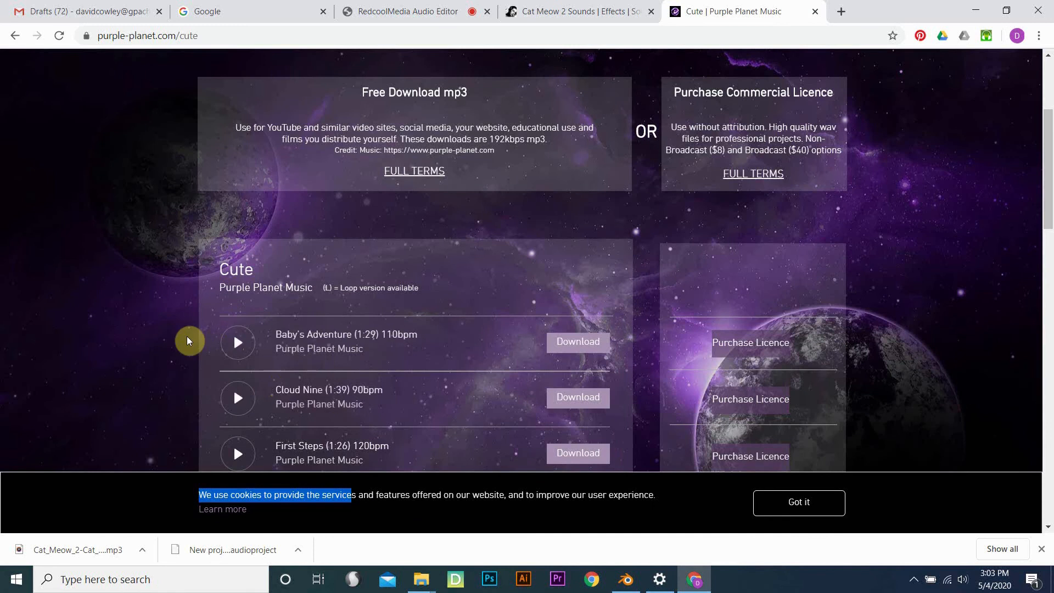
scroll(187, 339, down, 3)
scroll(179, 305, down, 5)
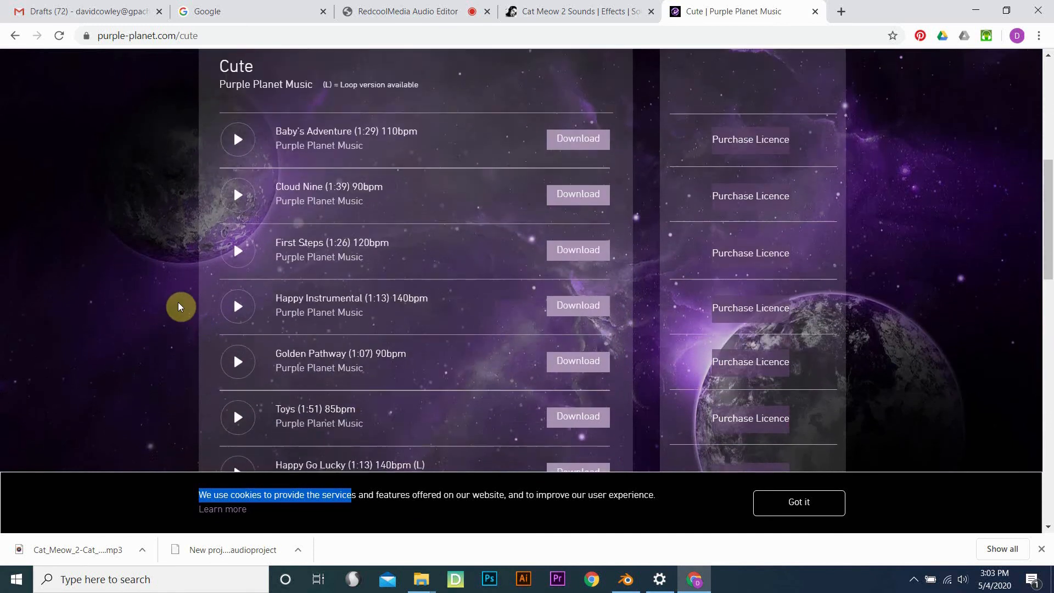
scroll(178, 301, down, 3)
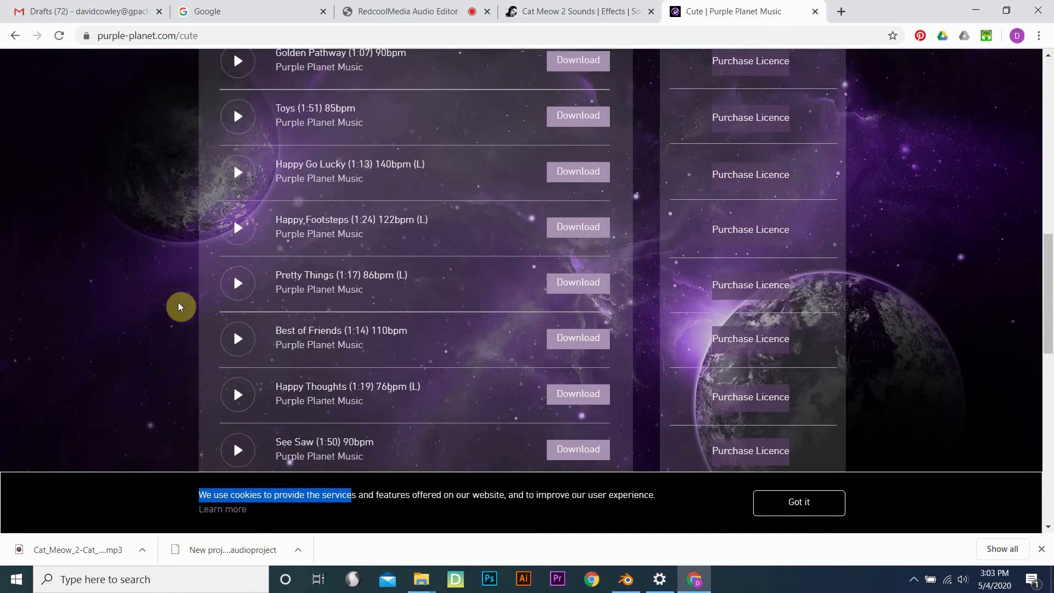
scroll(170, 344, down, 5)
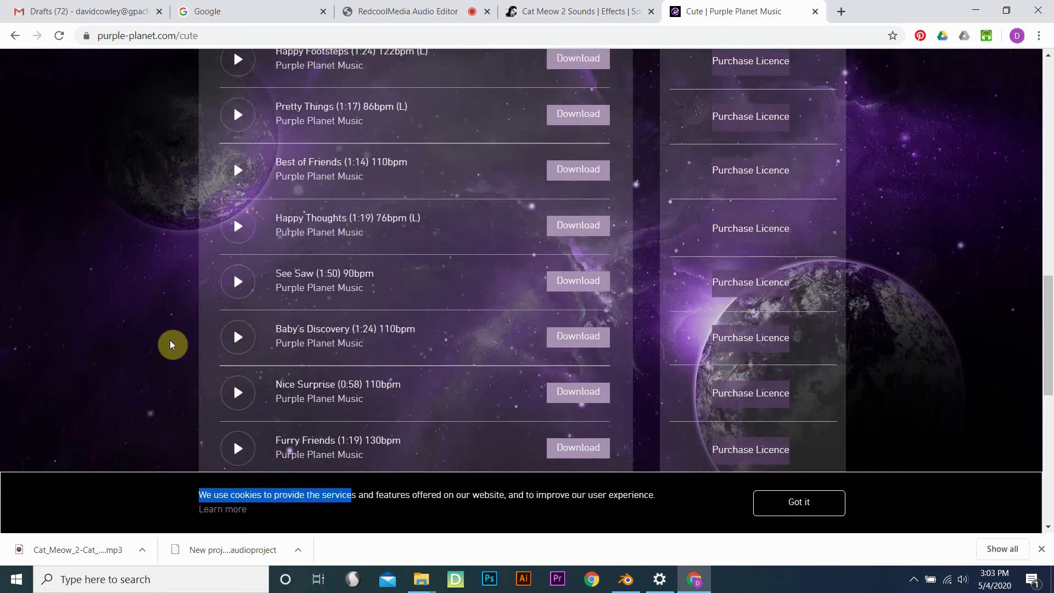
scroll(169, 344, down, 1)
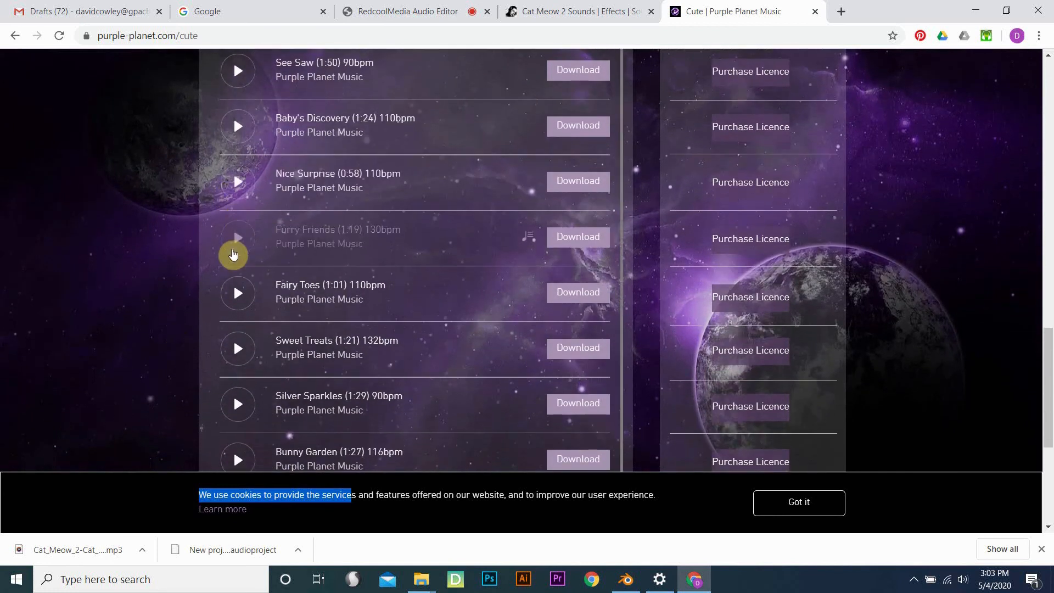
click(233, 252)
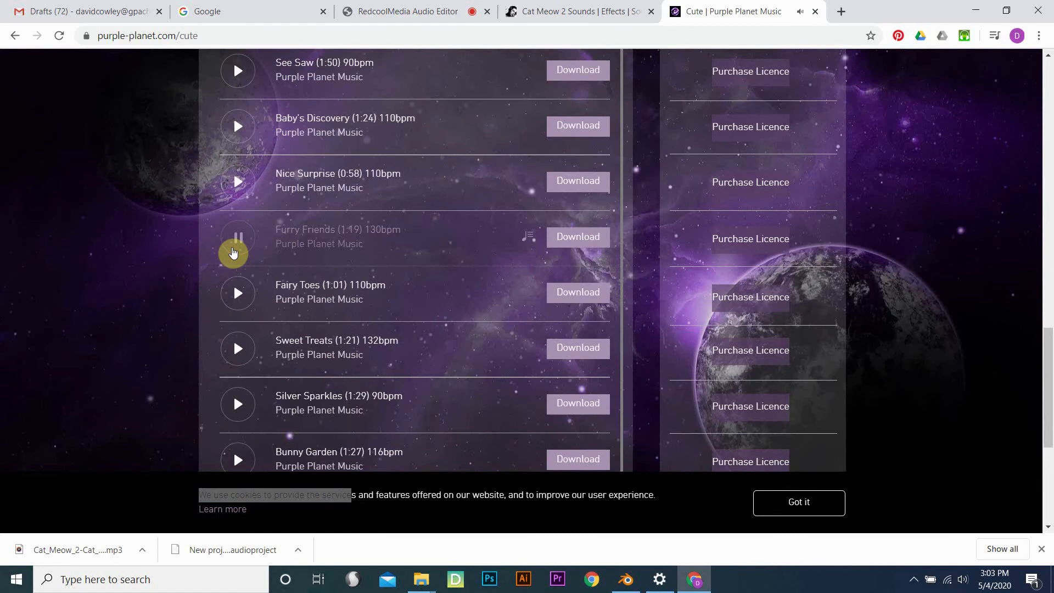
Look through more of the Cute tracks and preview Pretty Things, Happy Footsteps and Happy Go Lucky.
scroll(177, 308, down, 2)
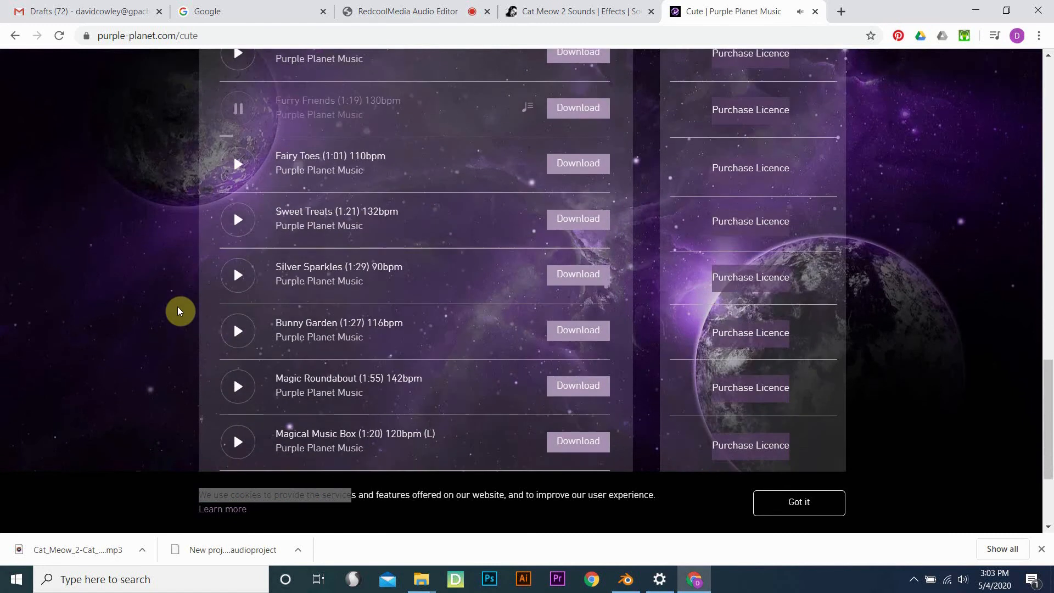
scroll(178, 310, down, 3)
scroll(177, 310, up, 5)
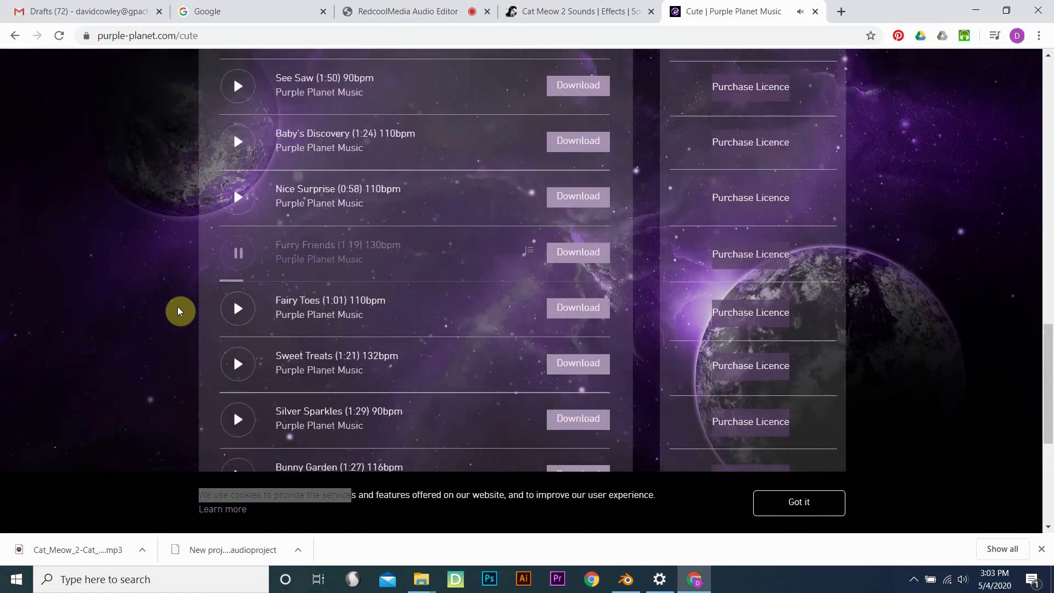
scroll(177, 309, up, 6)
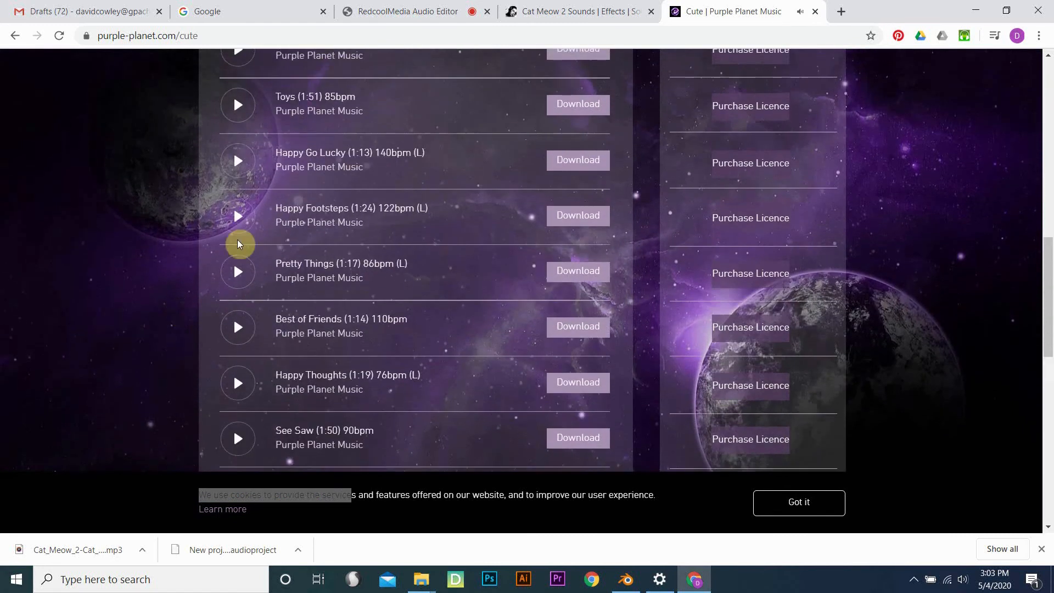
click(237, 271)
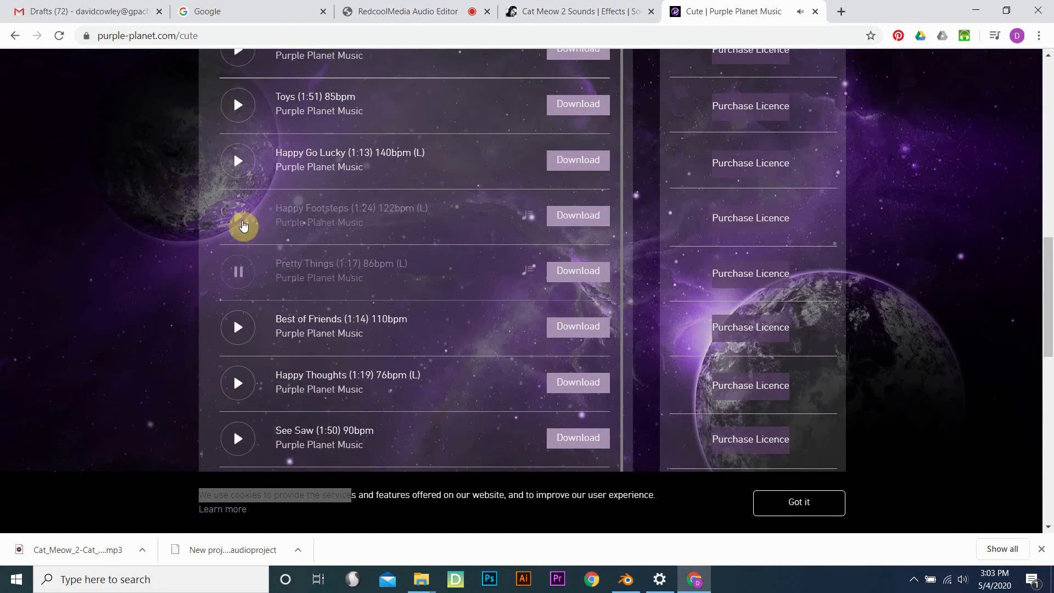
click(243, 225)
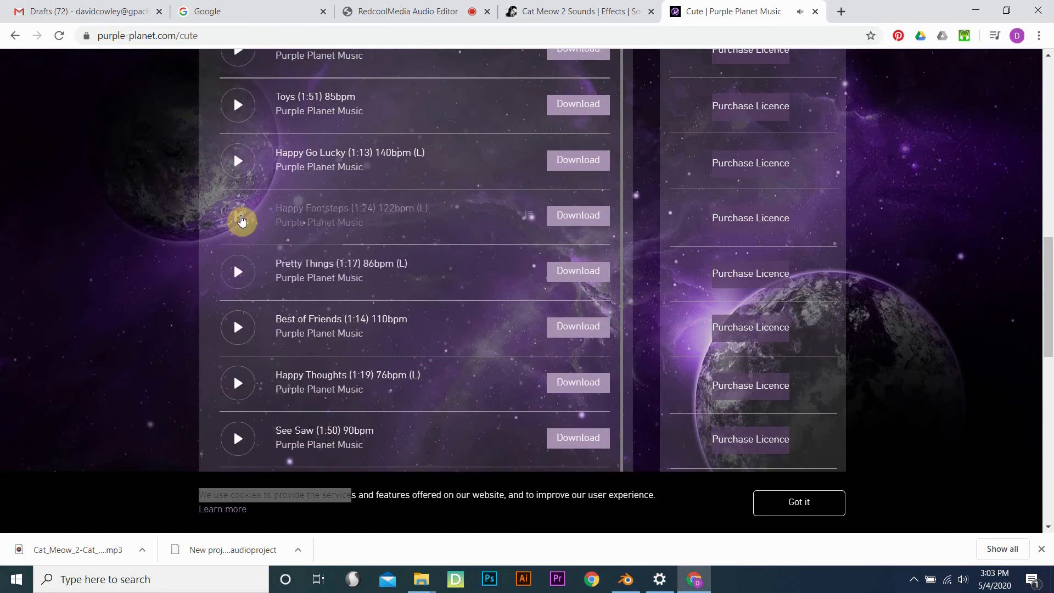
click(226, 164)
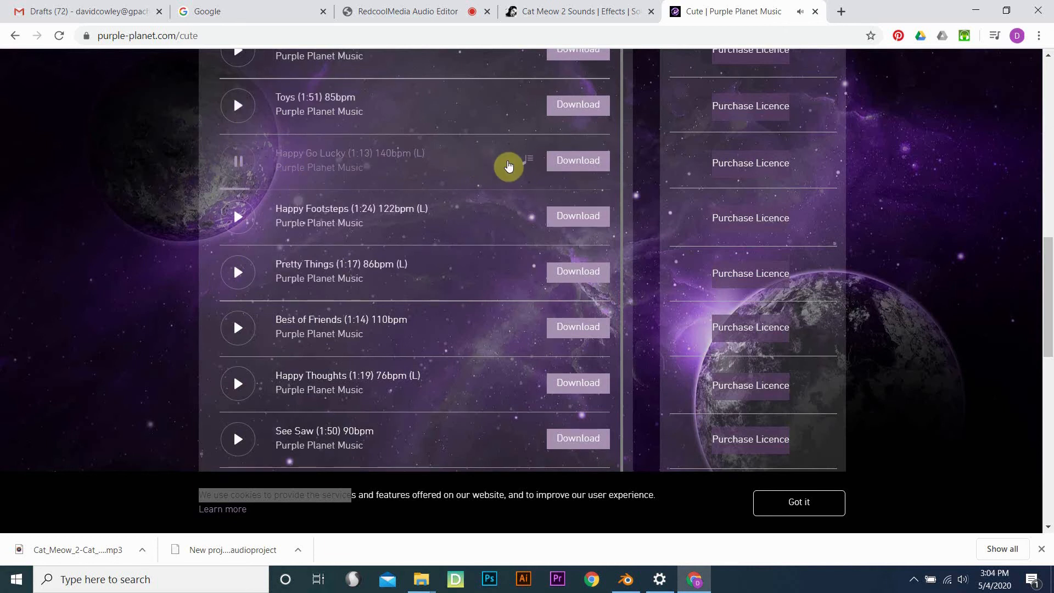
Download the Happy Go Lucky track as a free MP3 and close the Purple Planet site.
click(566, 168)
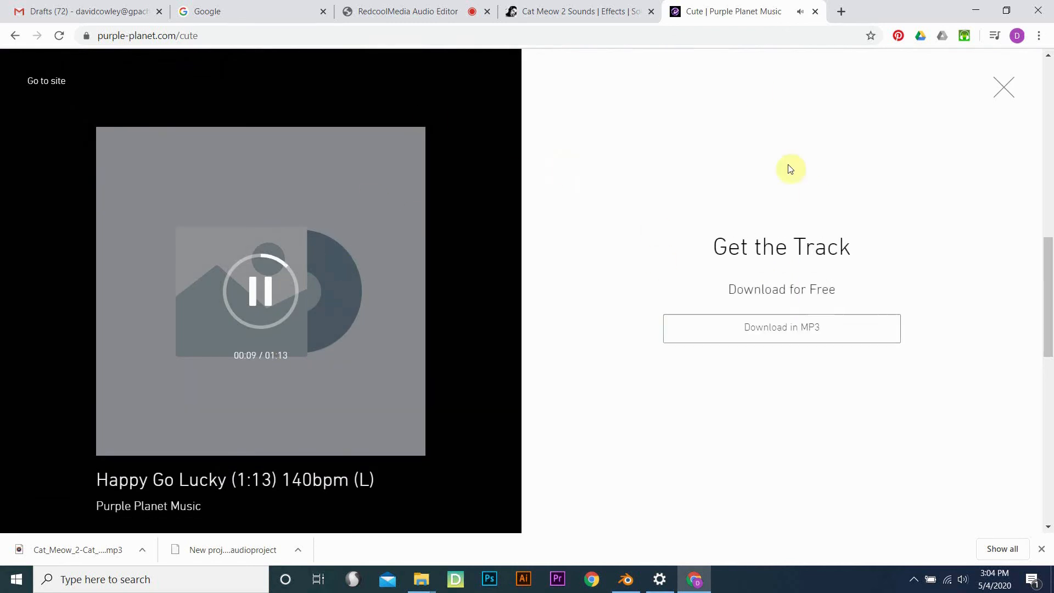
click(803, 332)
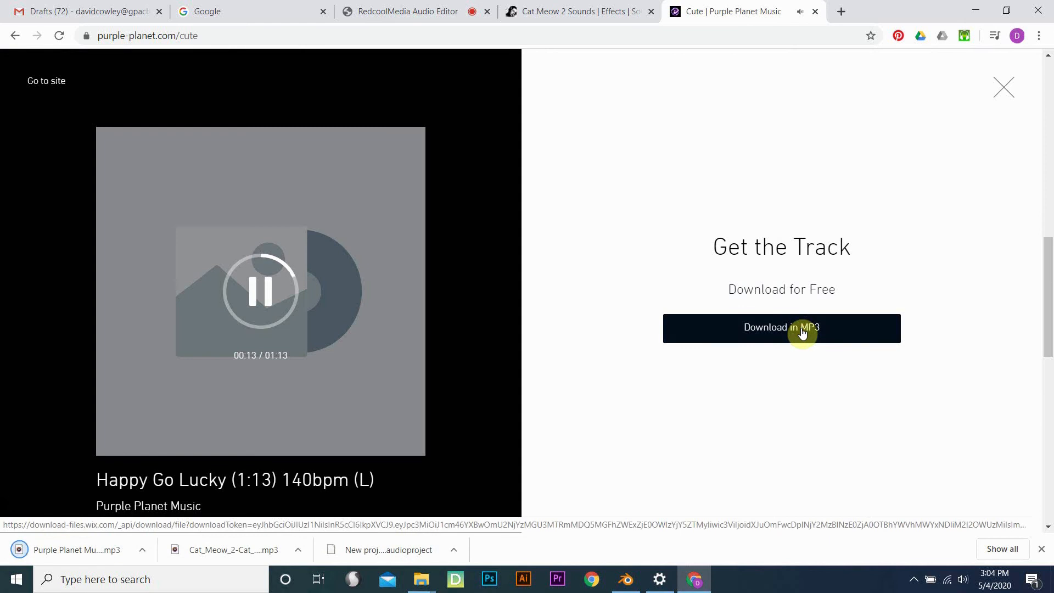
click(815, 11)
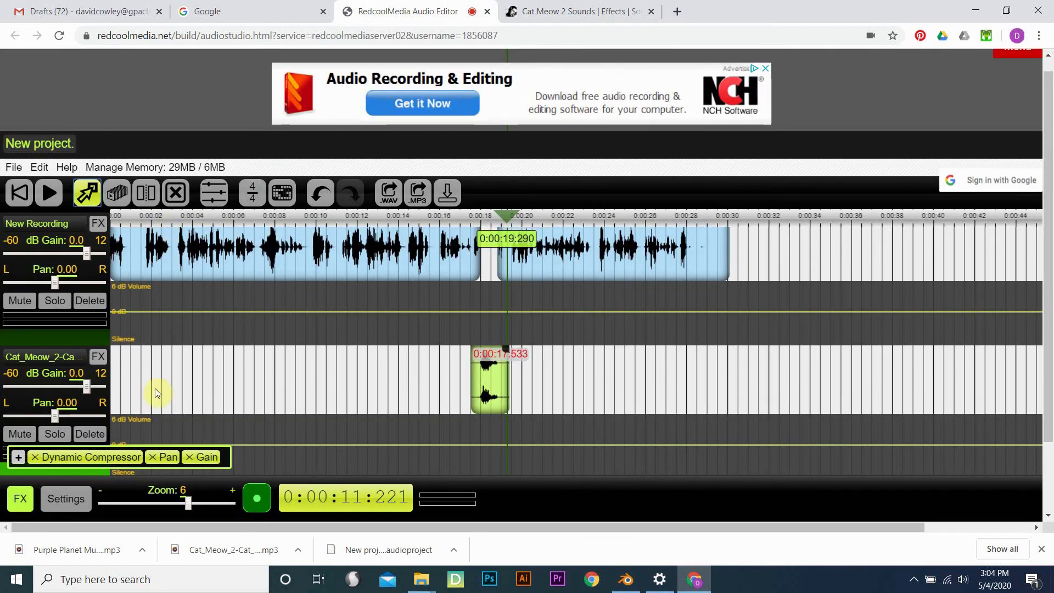
Import the downloaded Purple Planet Happy Go Lucky MP3 as a new track below the cat meow.
scroll(159, 384, down, 2)
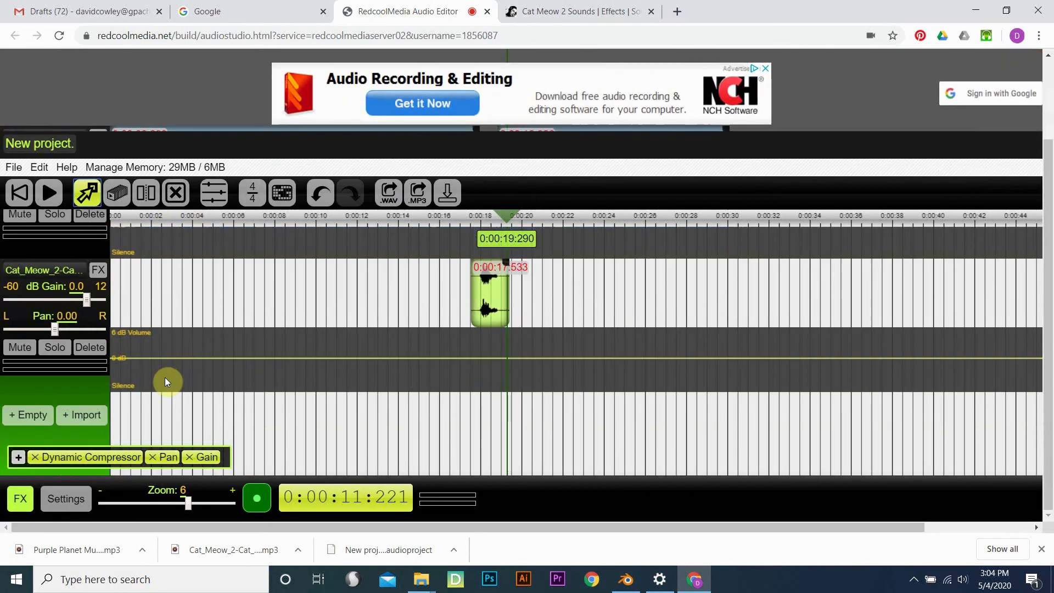
click(77, 417)
click(344, 345)
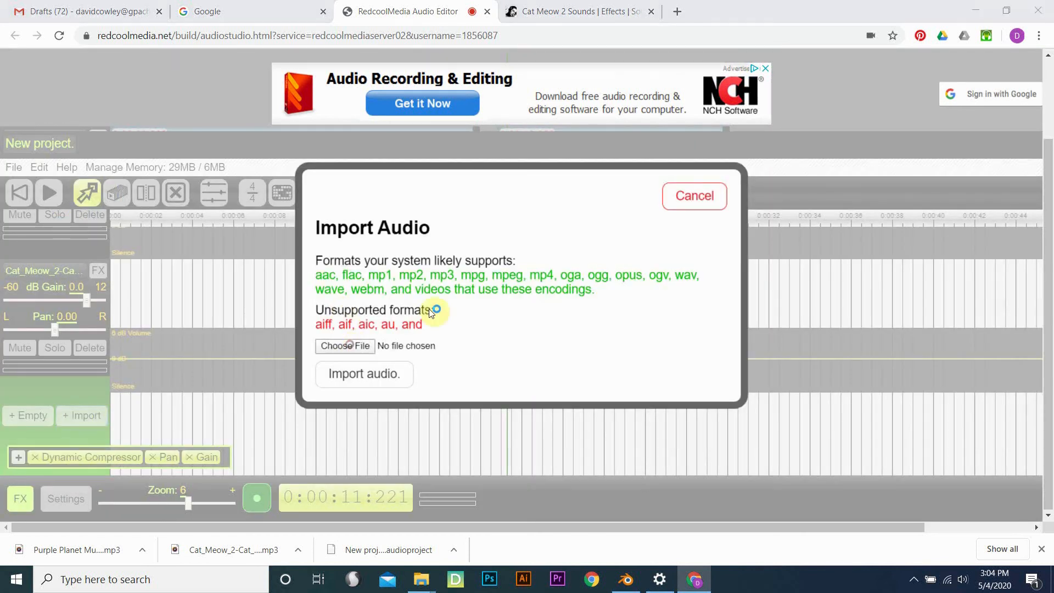
click(281, 283)
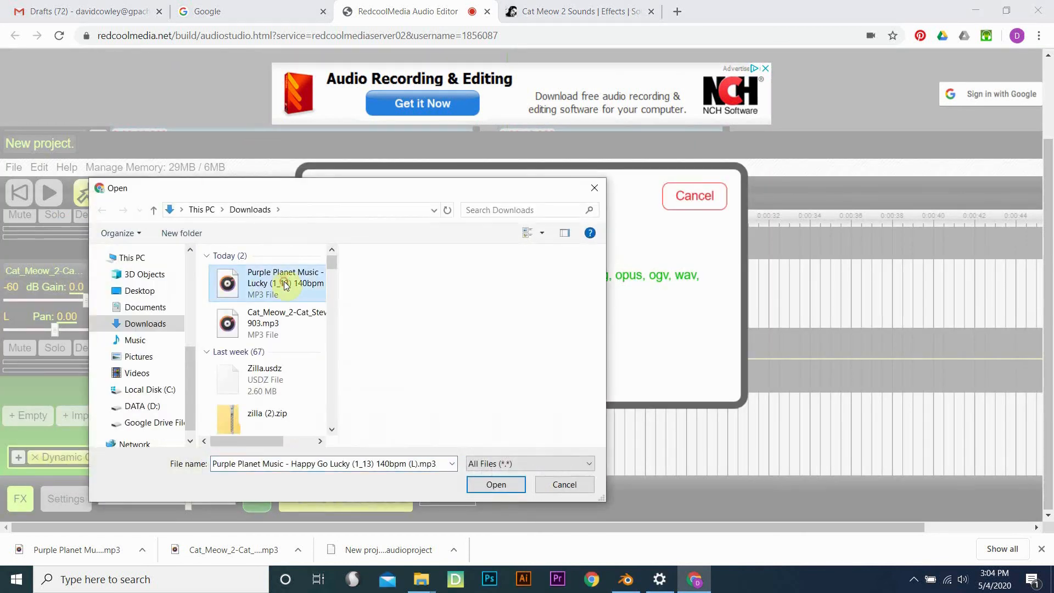
click(494, 484)
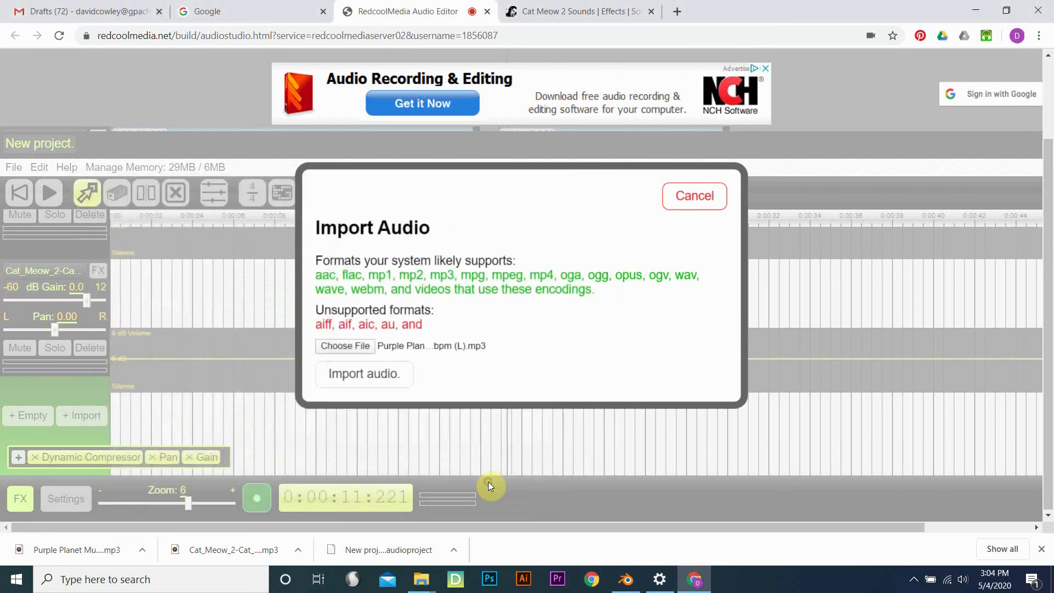
click(346, 379)
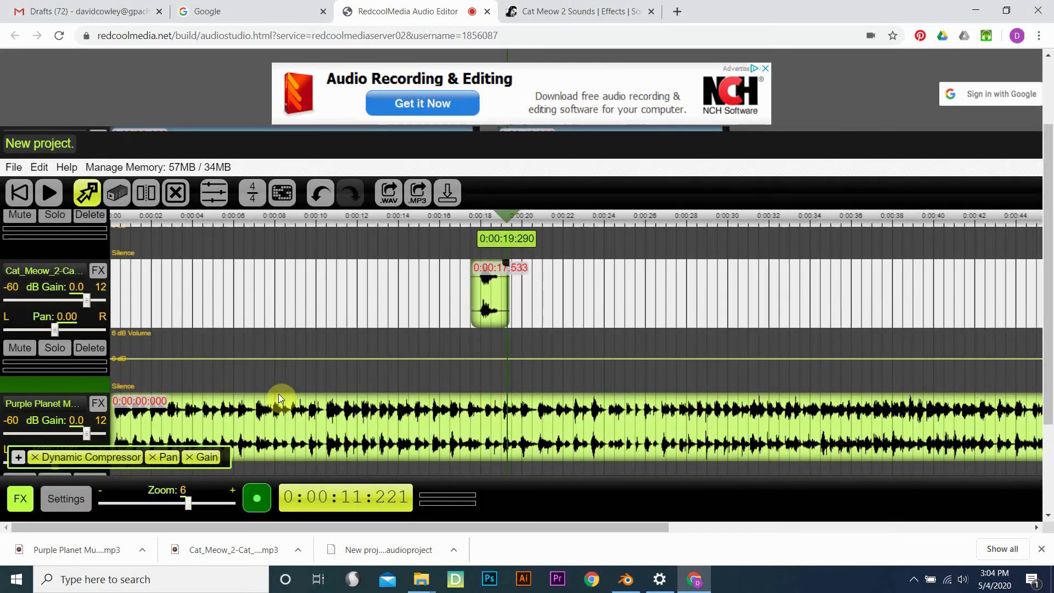
Play the mix from the beginning for about seven seconds to hear the music under the recording.
scroll(344, 289, down, 2)
scroll(344, 290, up, 1)
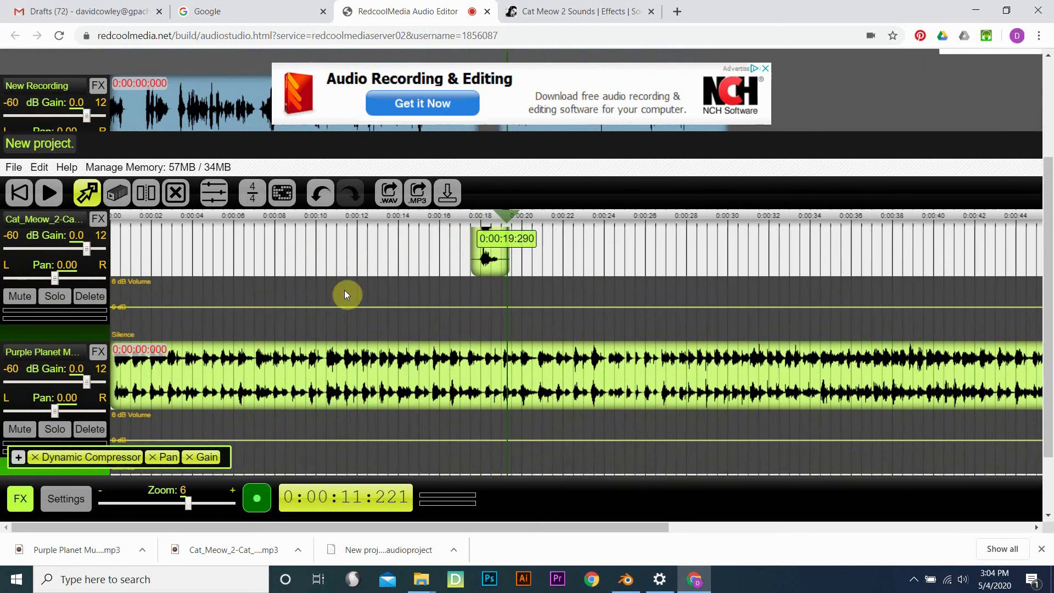
scroll(258, 303, up, 3)
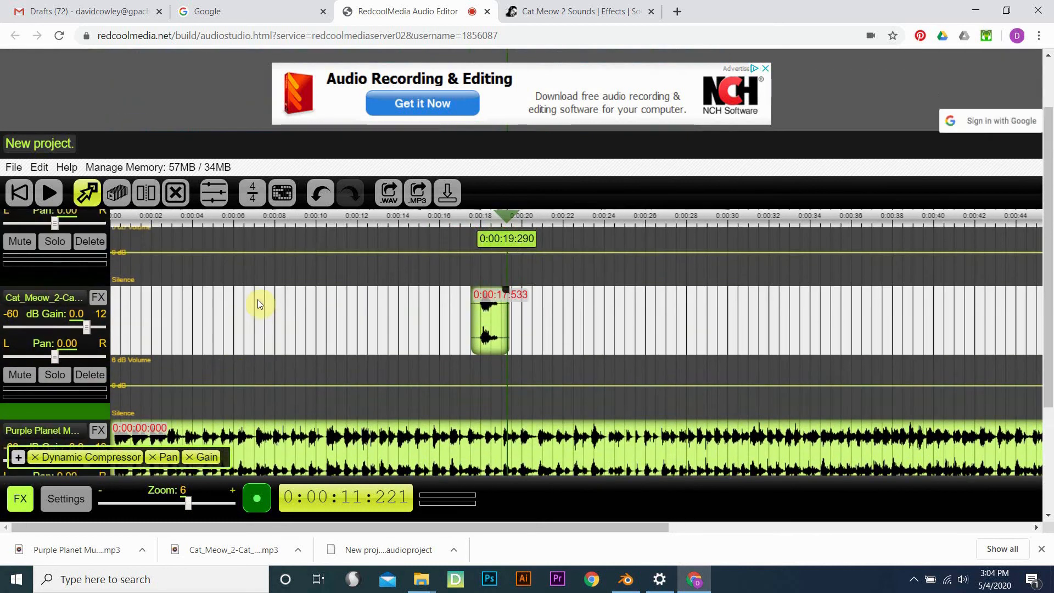
click(126, 218)
click(50, 192)
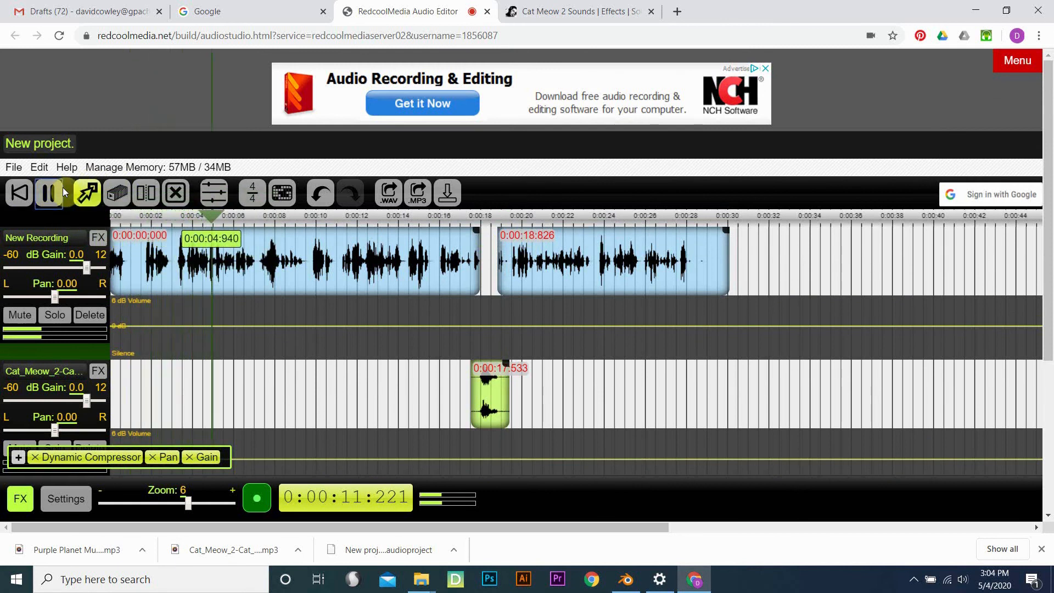
click(48, 192)
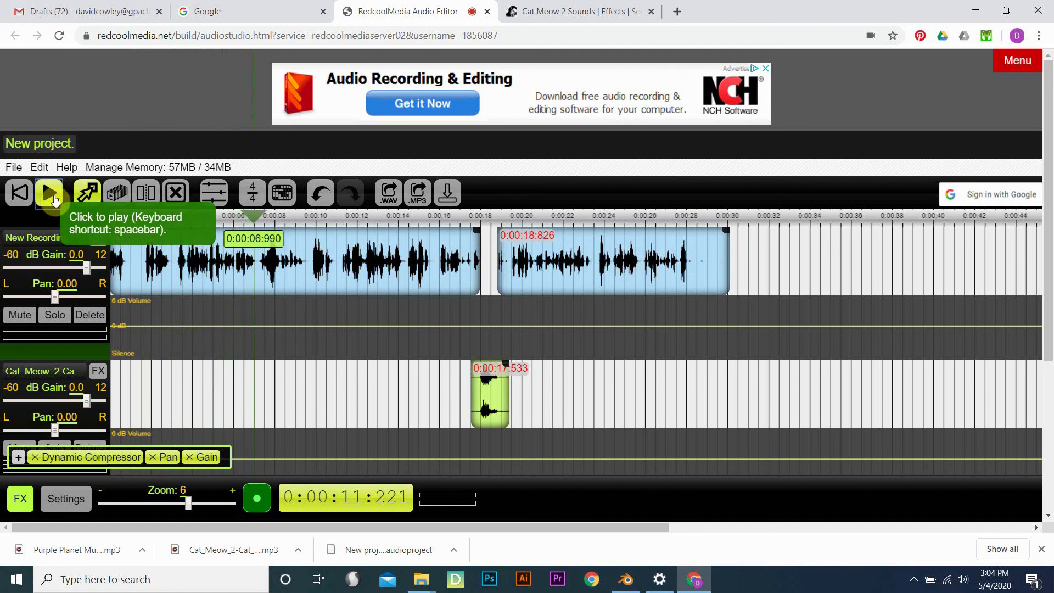
Bring the music track's volume line into view, replay the mix from the beginning and pause at about 0:00:01:266.
scroll(246, 329, down, 3)
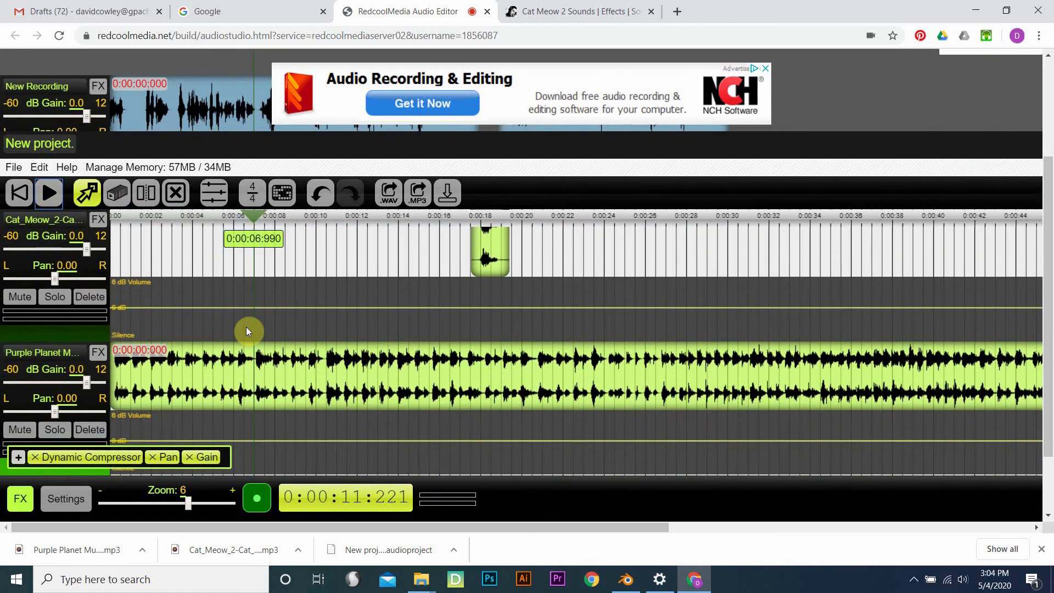
scroll(246, 331, down, 3)
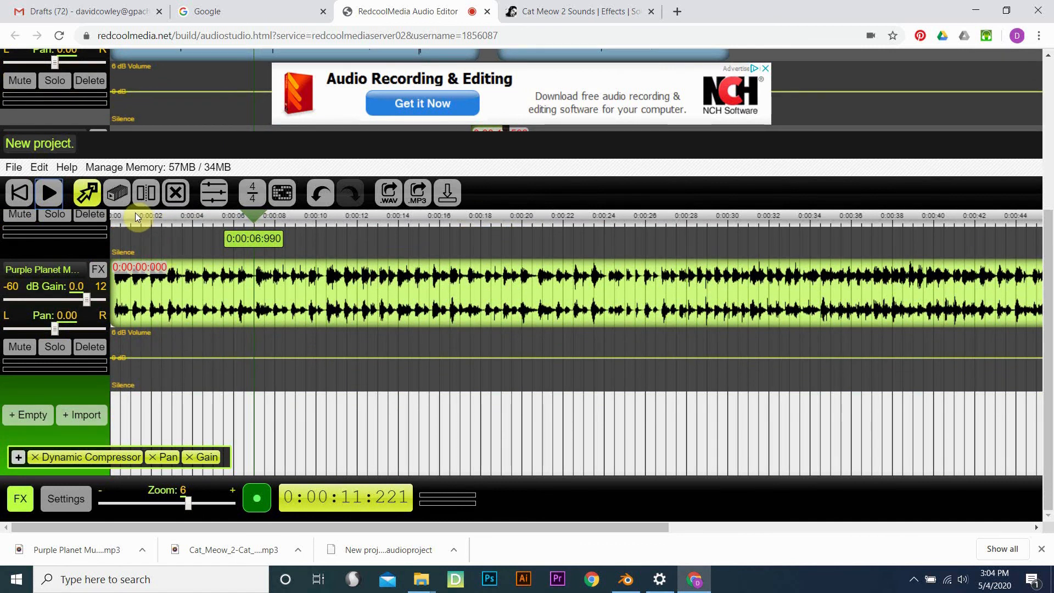
click(116, 218)
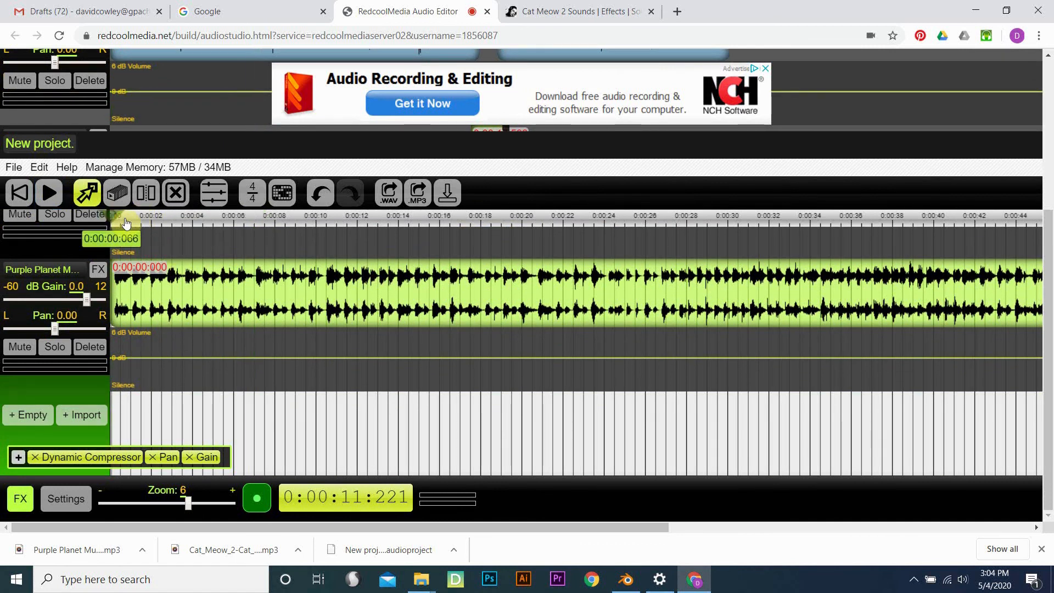
click(57, 195)
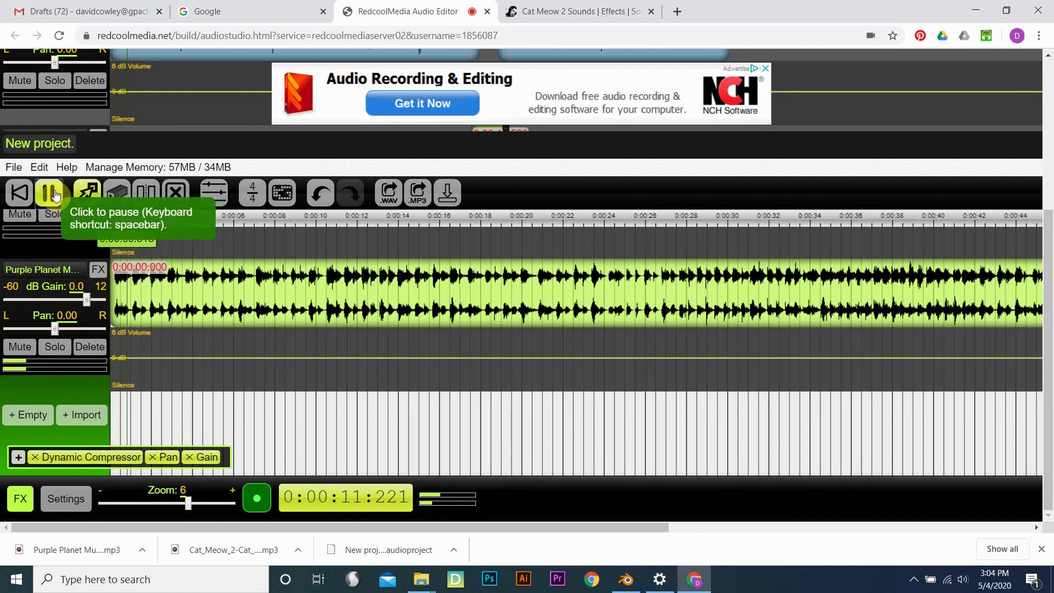
click(57, 195)
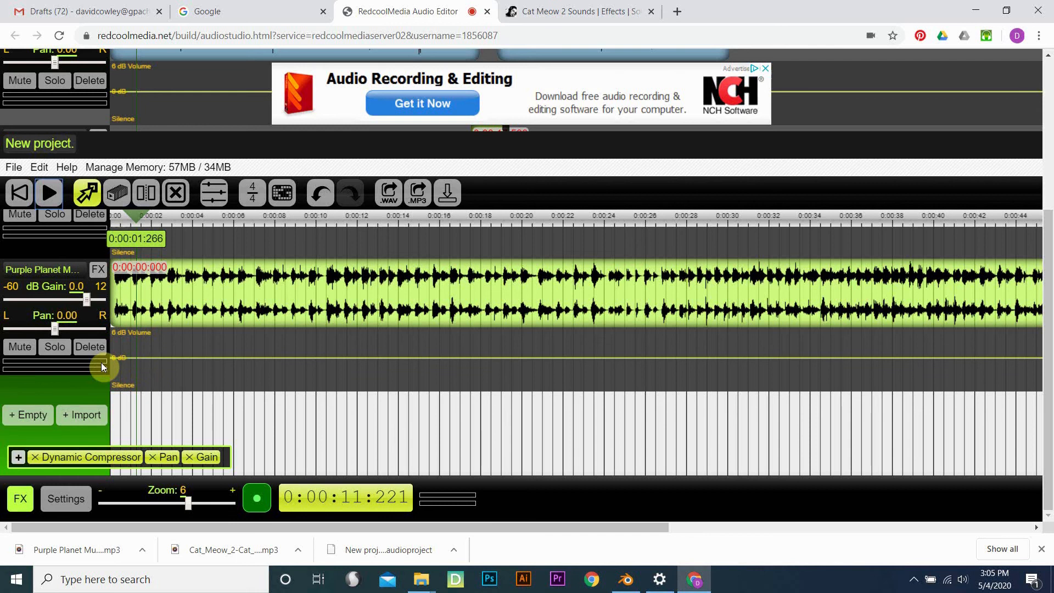
Add two points to the music track's volume line, at the playhead and about one second after it, and lower the second below 0 dB.
mouse_move(153, 358)
mouse_down()
mouse_move(157, 382)
mouse_move(155, 360)
mouse_move(140, 363)
mouse_move(152, 359)
mouse_up()
click(156, 357)
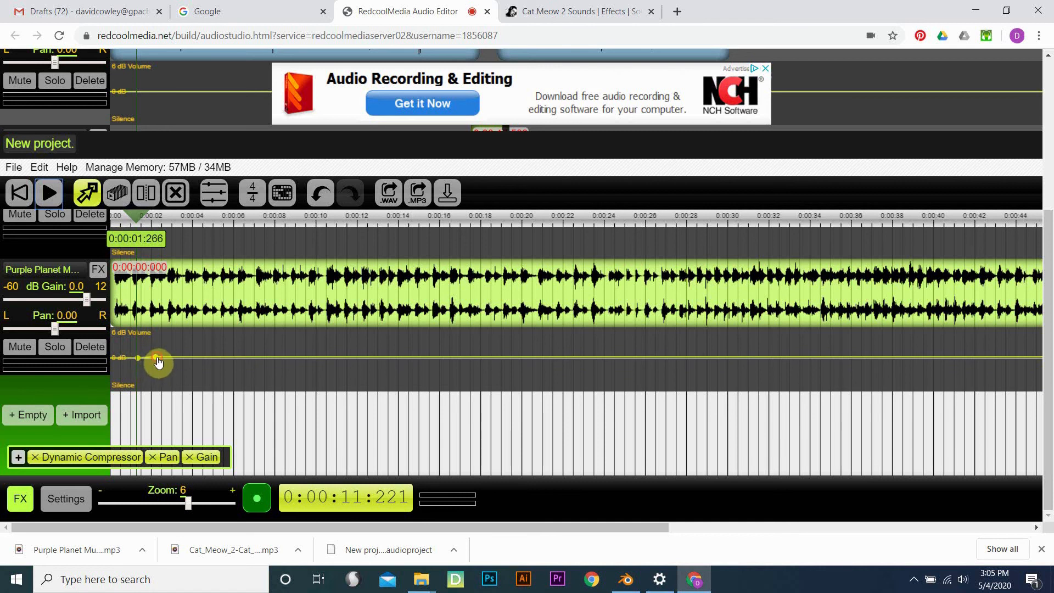
mouse_move(155, 358)
mouse_down()
mouse_move(159, 382)
mouse_move(159, 374)
mouse_up()
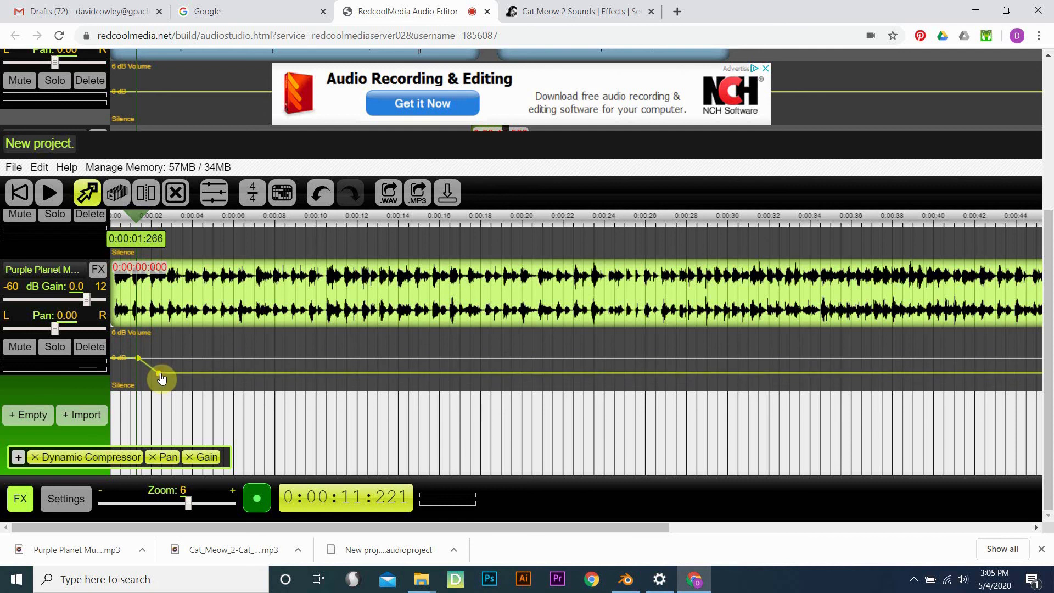
During playback, add a third volume point to the music track at about 3.5 seconds, lower it nearly to silence, and pause at about 0:00:14:426.
click(51, 193)
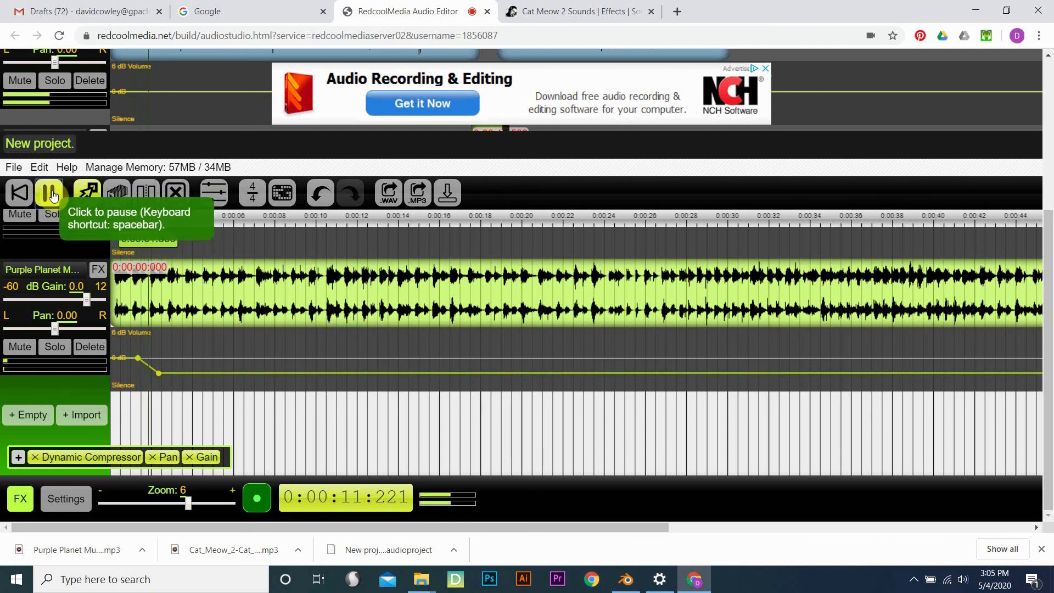
click(184, 373)
drag(183, 374, 185, 388)
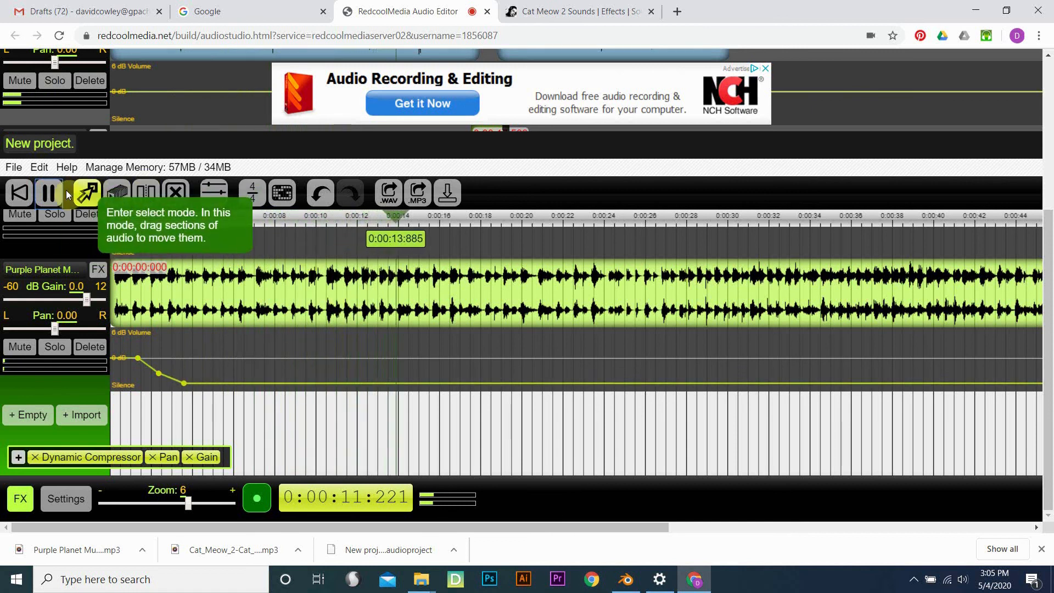
click(49, 192)
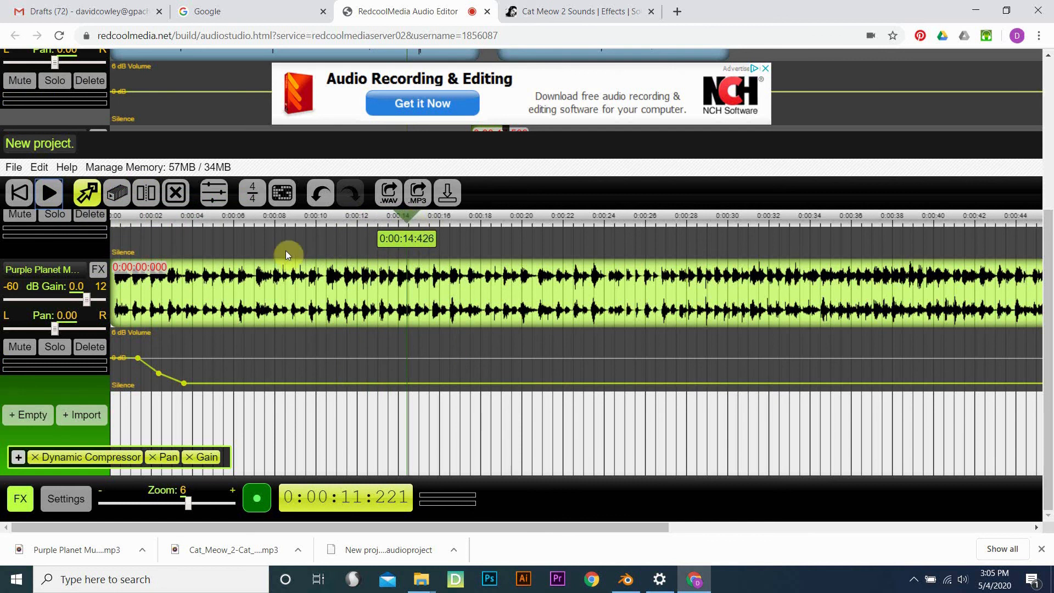
Play the mix onward from 0:00:14:426 in two short bursts, pausing at about 0:00:17:648, to judge where the music should rise.
click(57, 196)
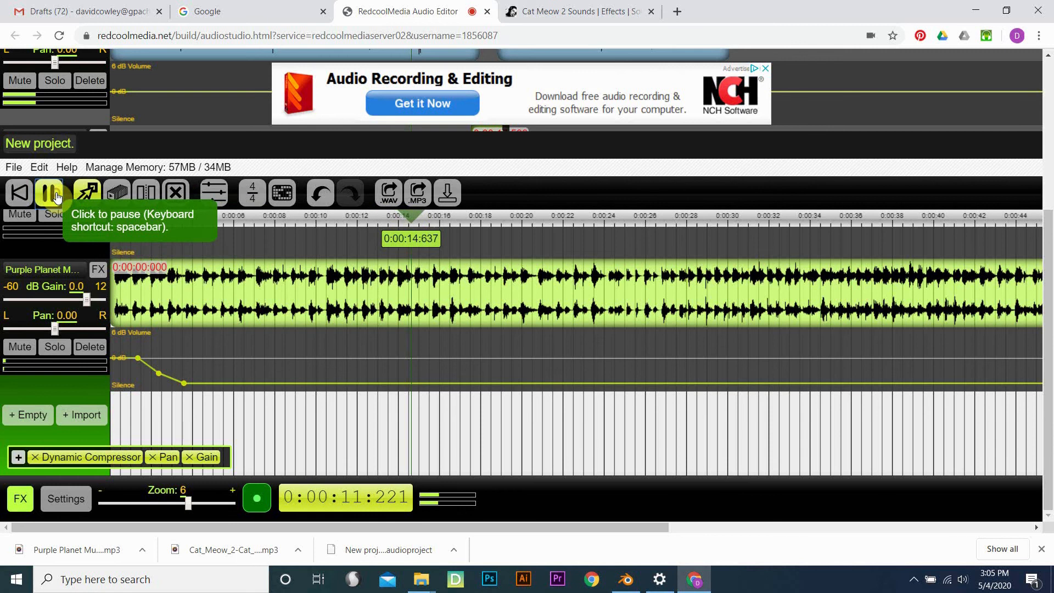
click(57, 197)
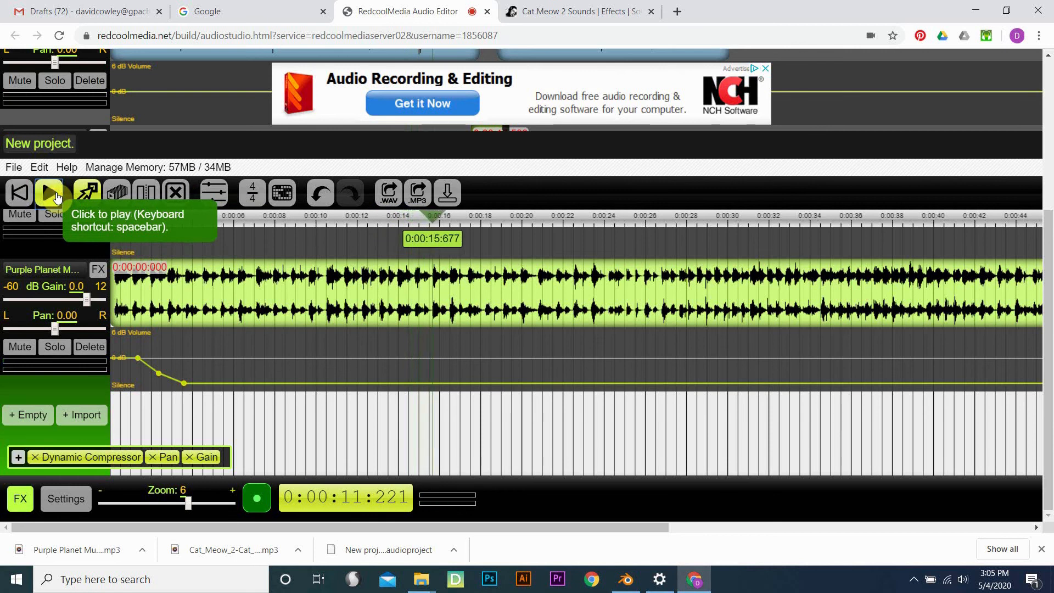
click(57, 196)
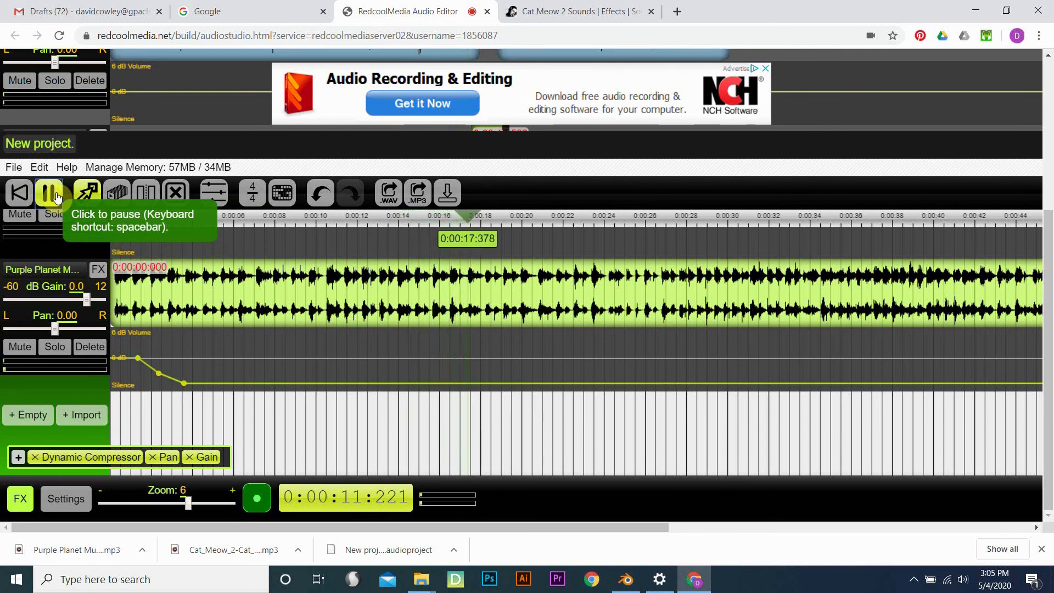
click(57, 196)
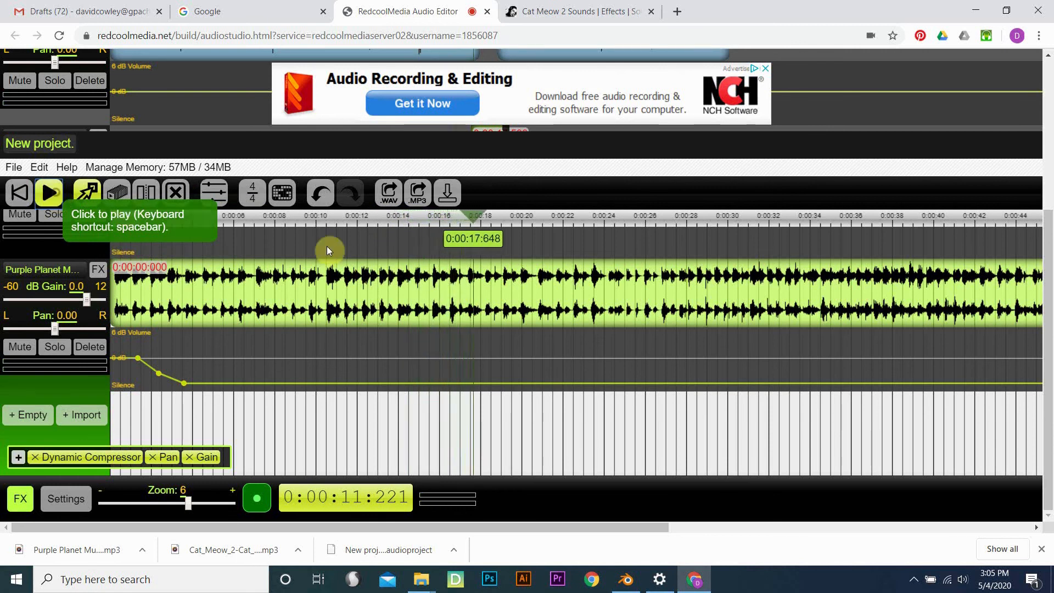
Move the playhead to 0:00:15:166, add music volume points there and at about 16.5 seconds, and raise the second to just below 0 dB.
click(423, 223)
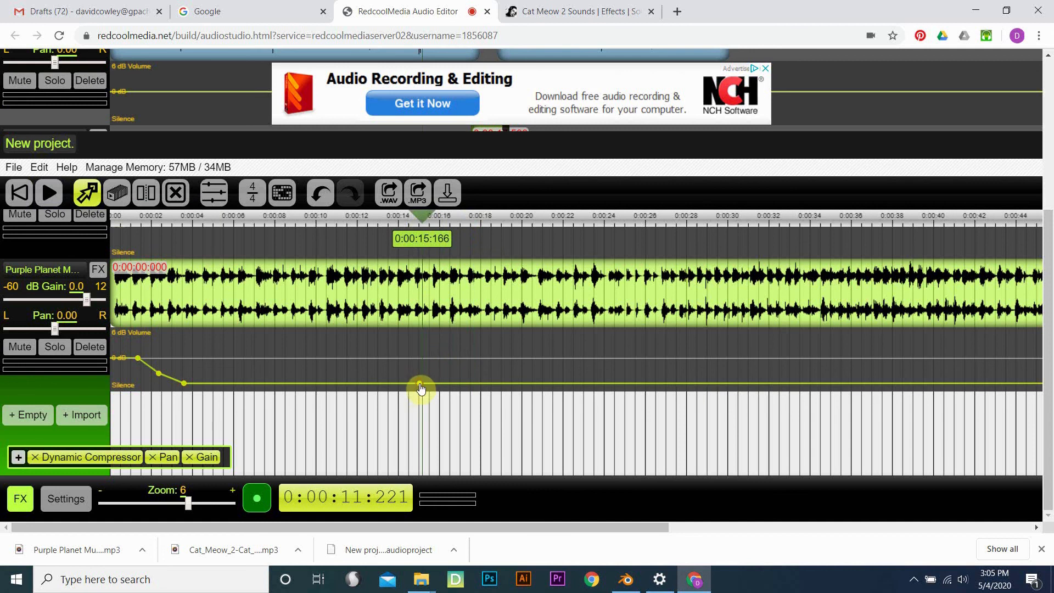
click(419, 383)
click(449, 381)
drag(449, 386, 451, 373)
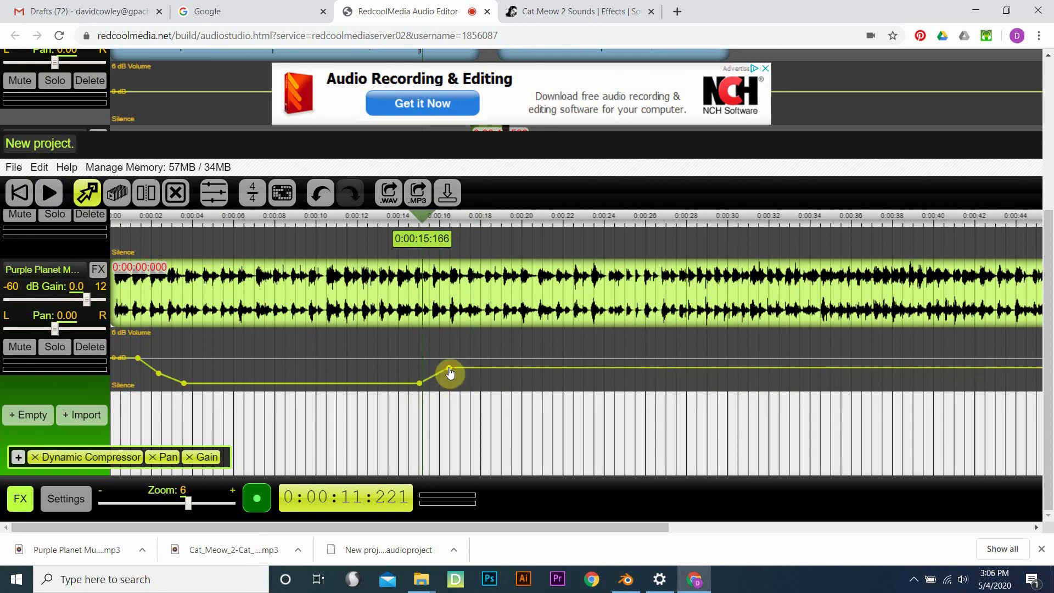
Play to about 0:00:19:926, add a music volume point there, and add another at about 26.5 seconds lowered to silence.
click(49, 195)
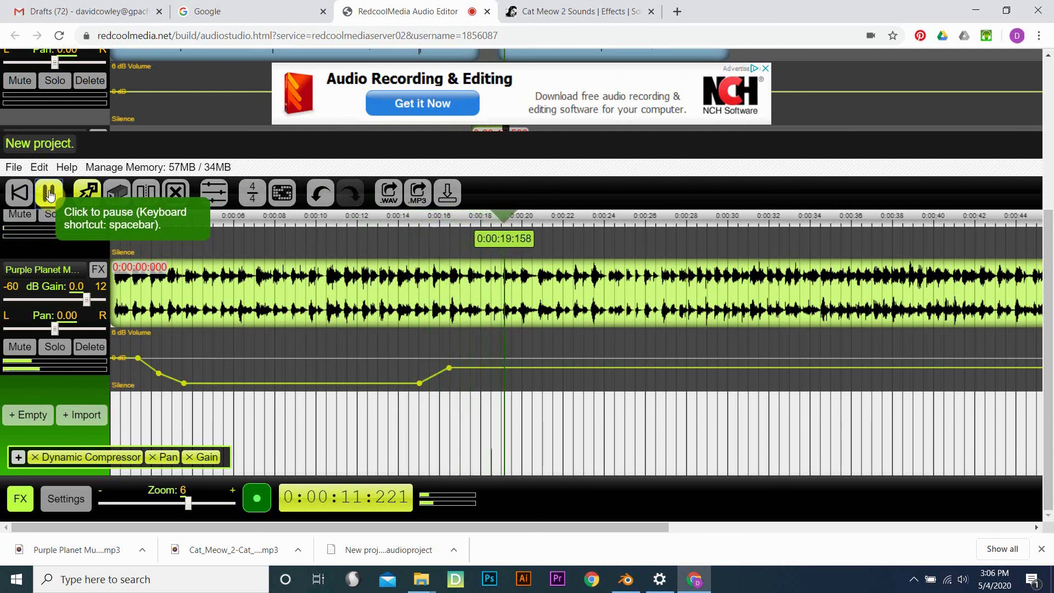
click(49, 195)
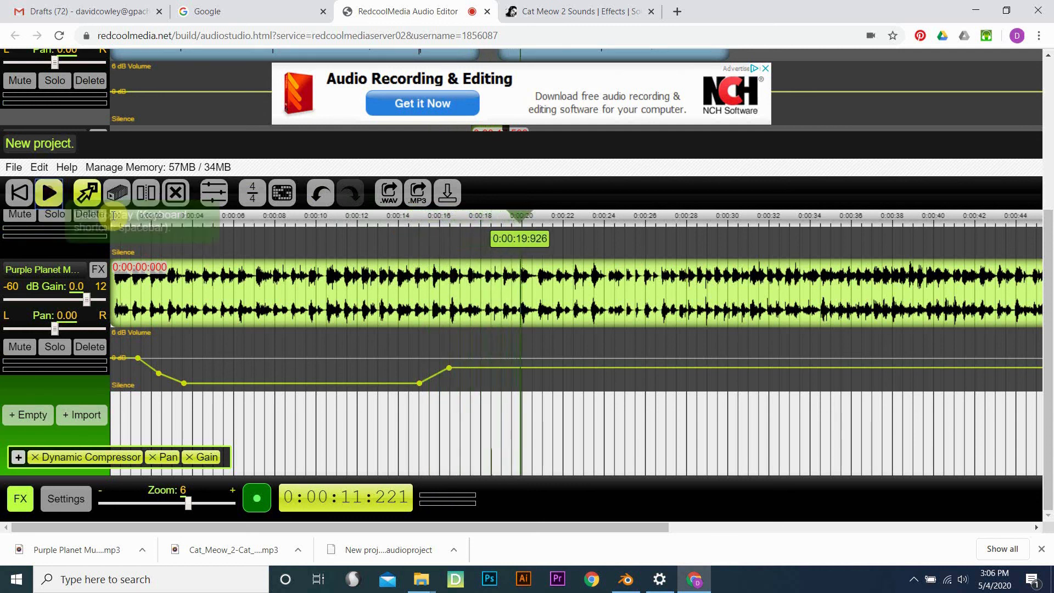
click(522, 365)
drag(647, 368, 644, 394)
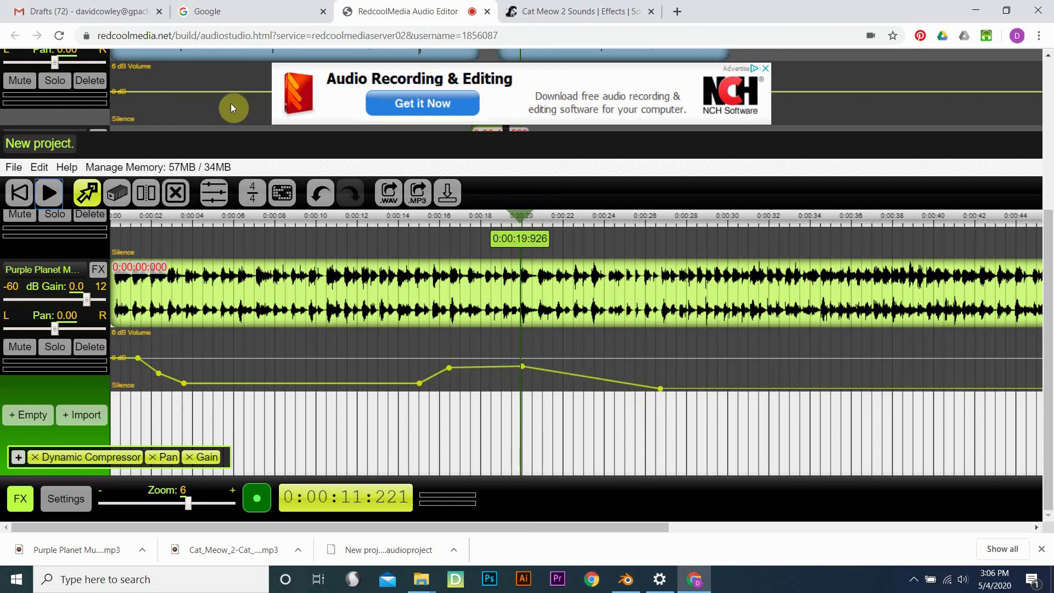
Play through the music fade to about 0:00:28:566, split the music clip at 0:00:29:360 and delete the section after the split.
click(47, 203)
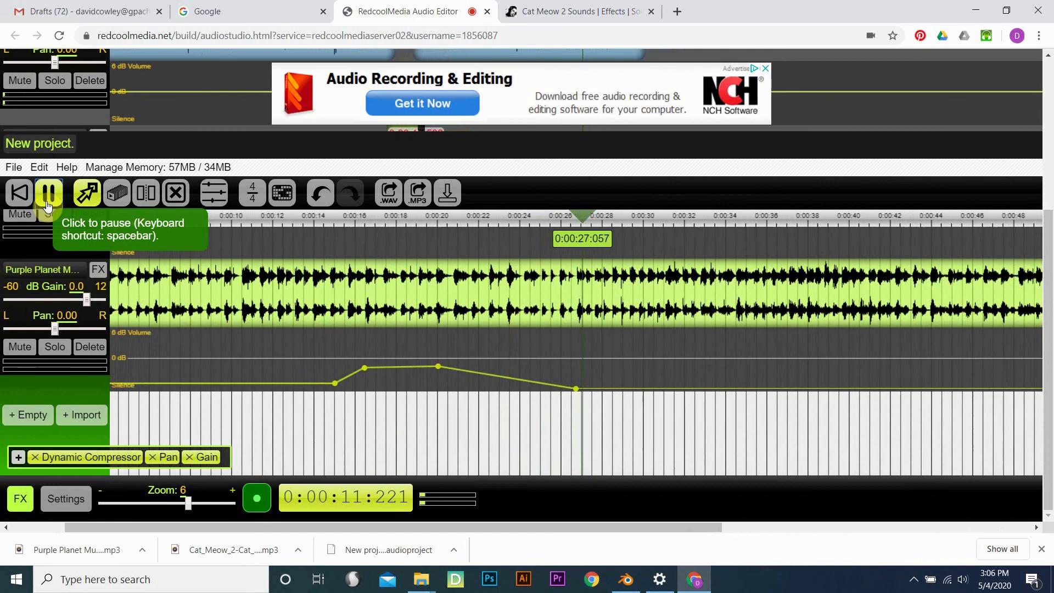
click(66, 195)
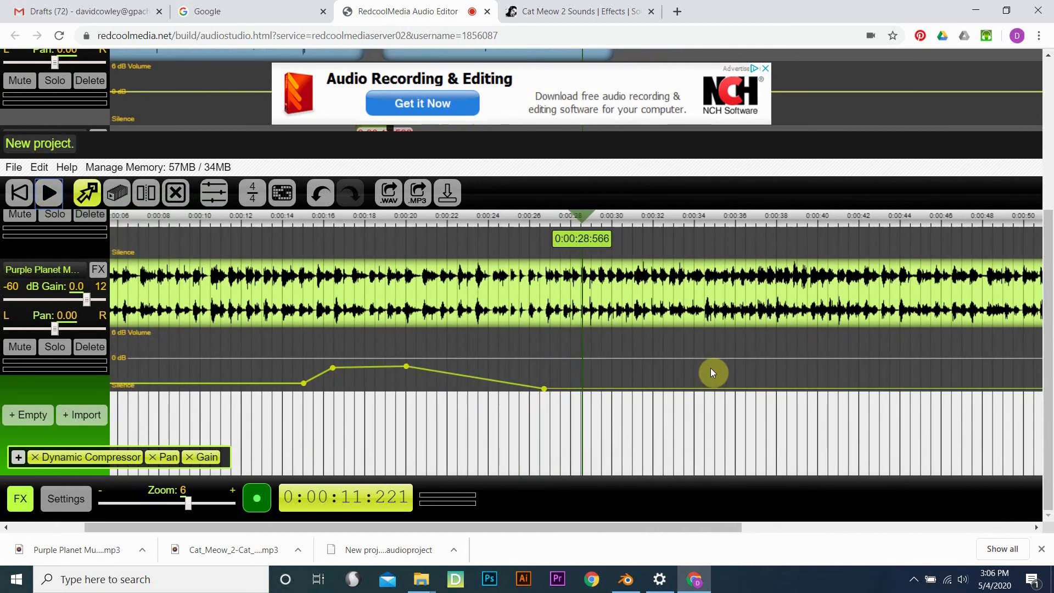
click(146, 194)
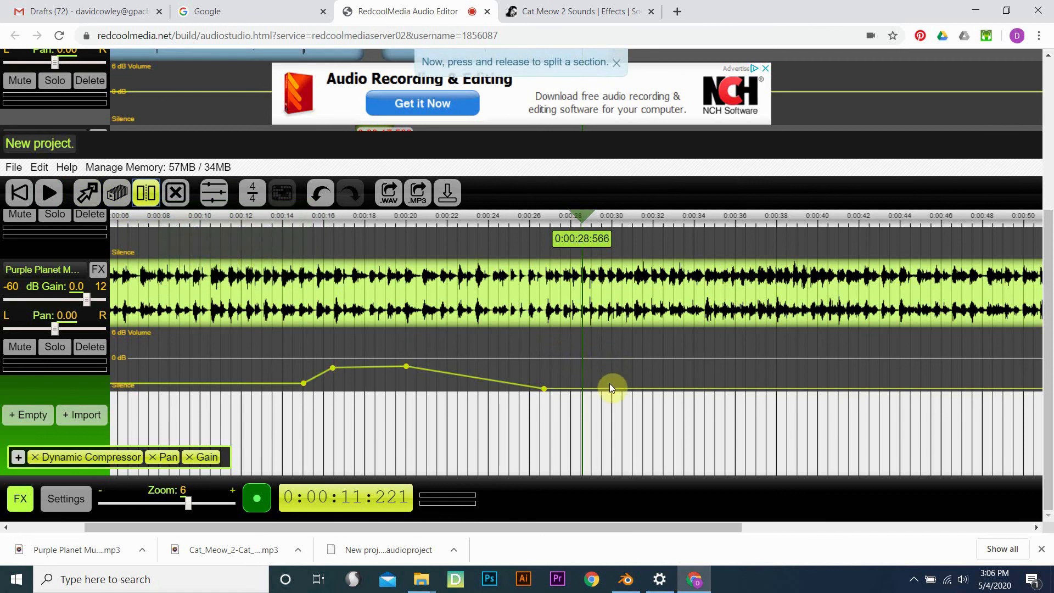
click(598, 309)
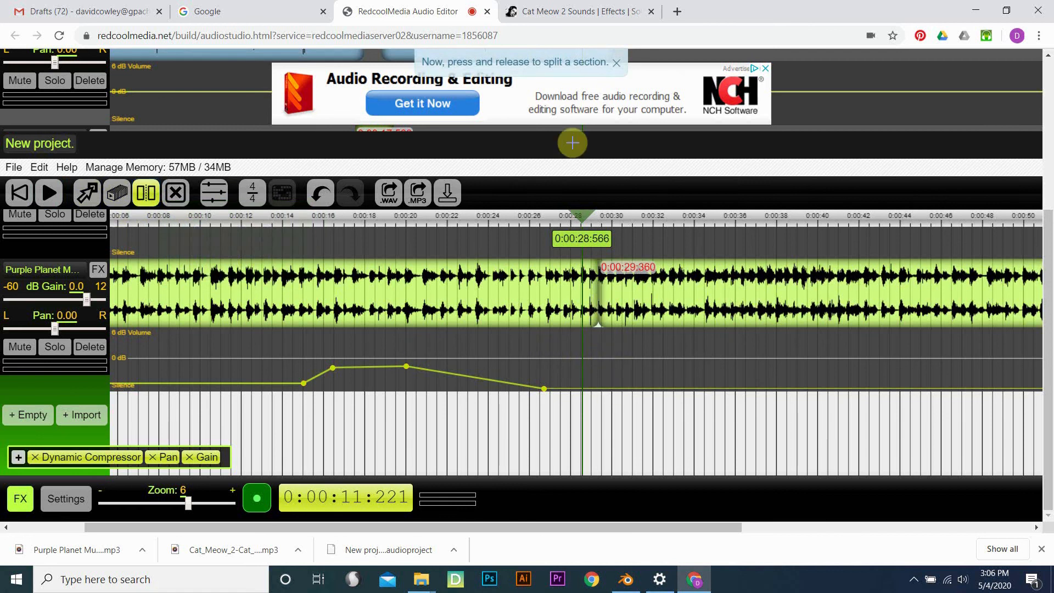
click(176, 193)
click(755, 315)
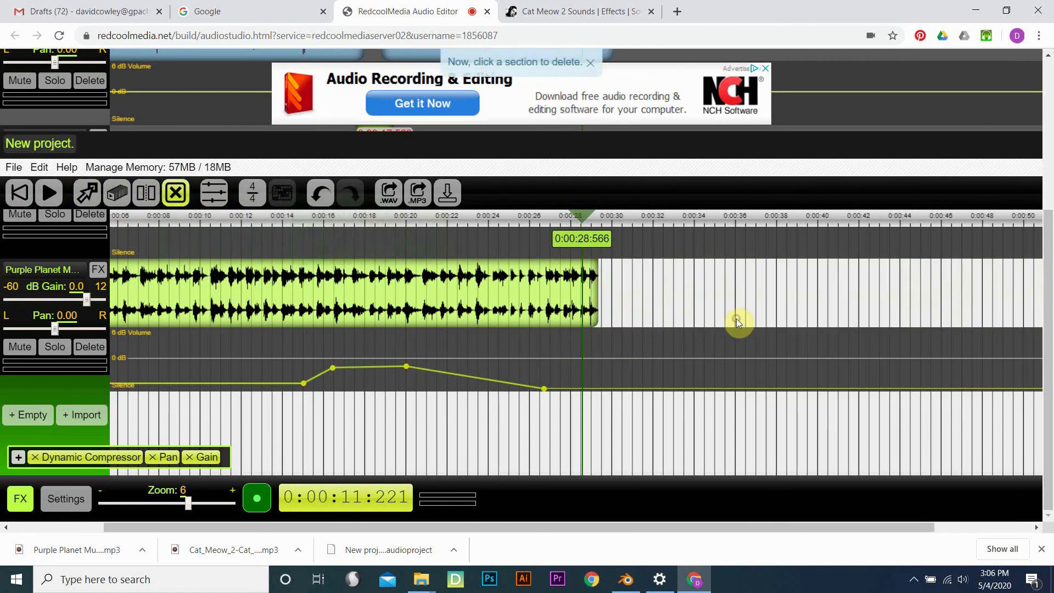
Add a volume point at about 5 seconds on the New Recording track and raise its volume line above 0 dB.
scroll(502, 334, up, 3)
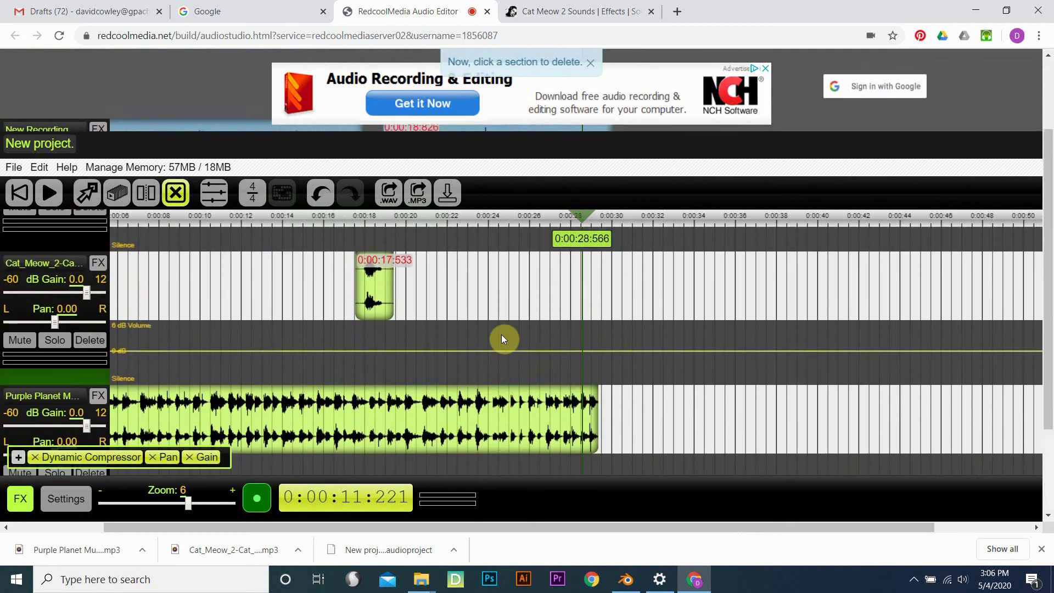
scroll(502, 336, down, 5)
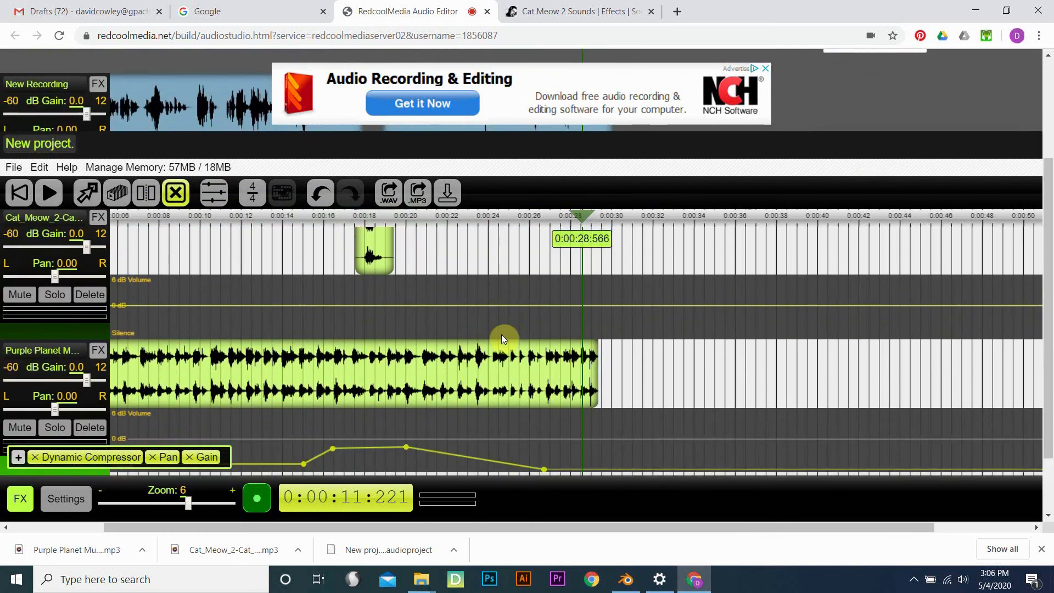
scroll(501, 334, up, 3)
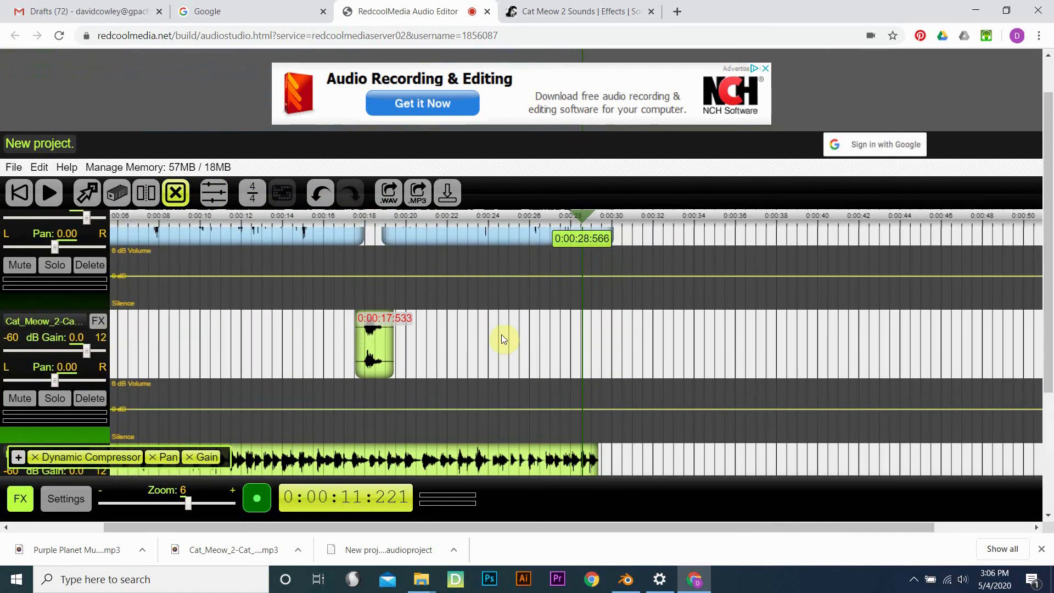
scroll(372, 359, up, 1)
scroll(378, 376, left, 3)
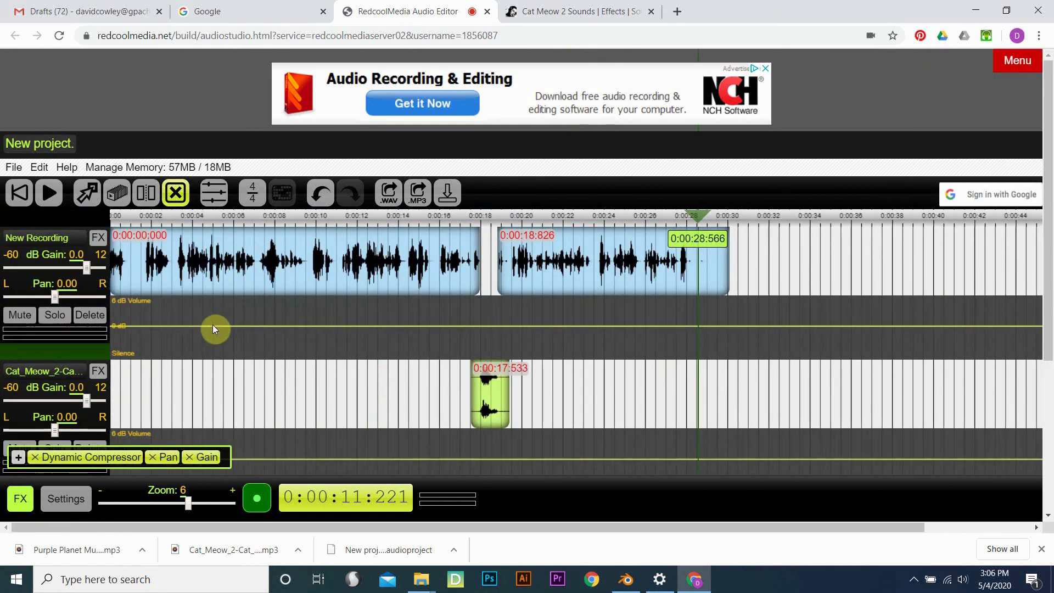
drag(213, 325, 217, 313)
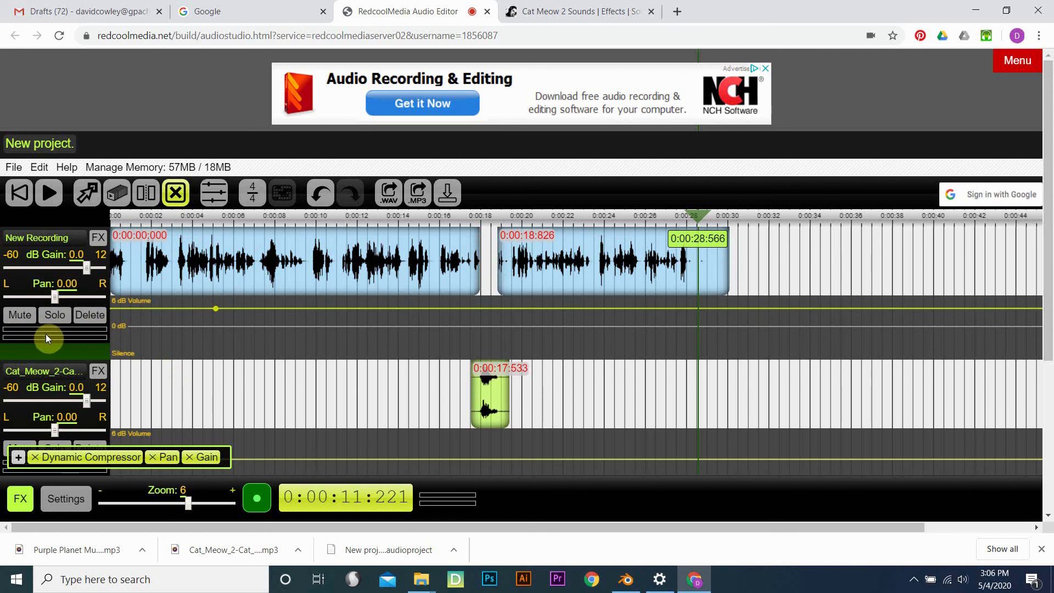
Replay the mix from 0:00:00:866 and raise the recording's volume line to 6 dB using points at about 3, 5 and 7 seconds.
click(129, 218)
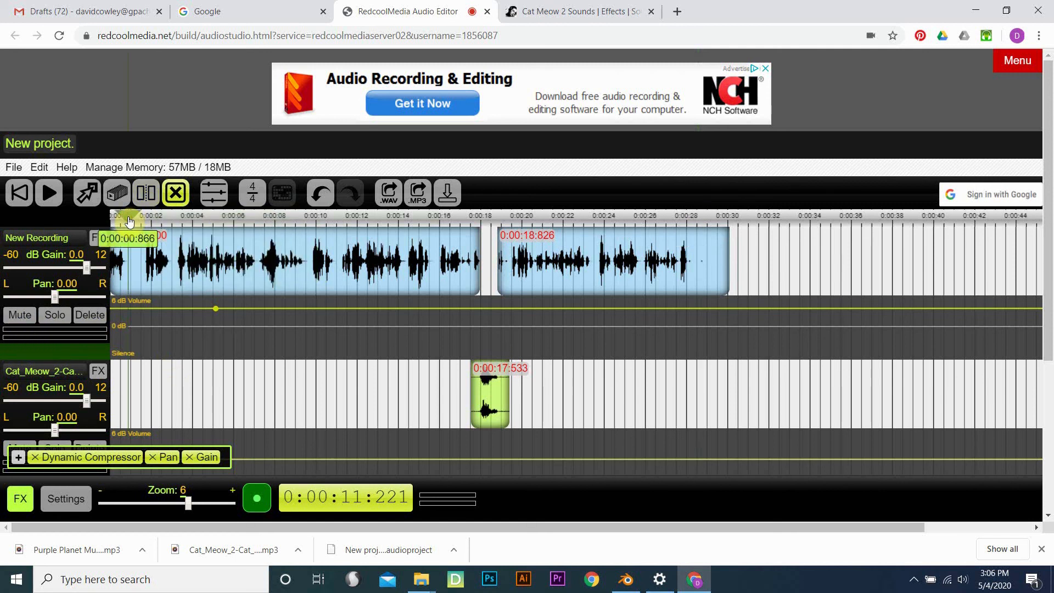
click(48, 193)
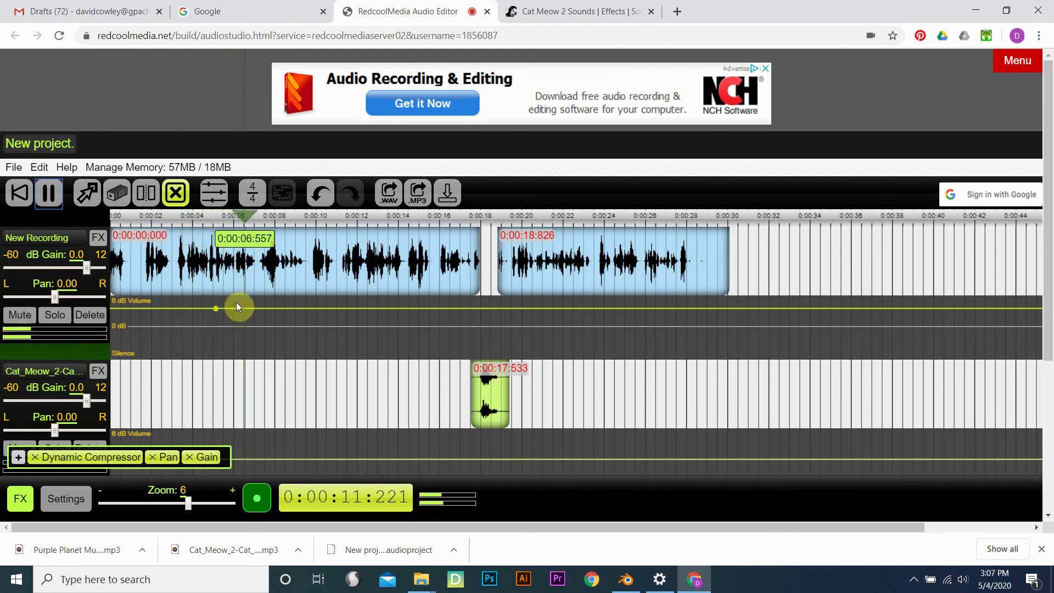
drag(245, 309, 250, 287)
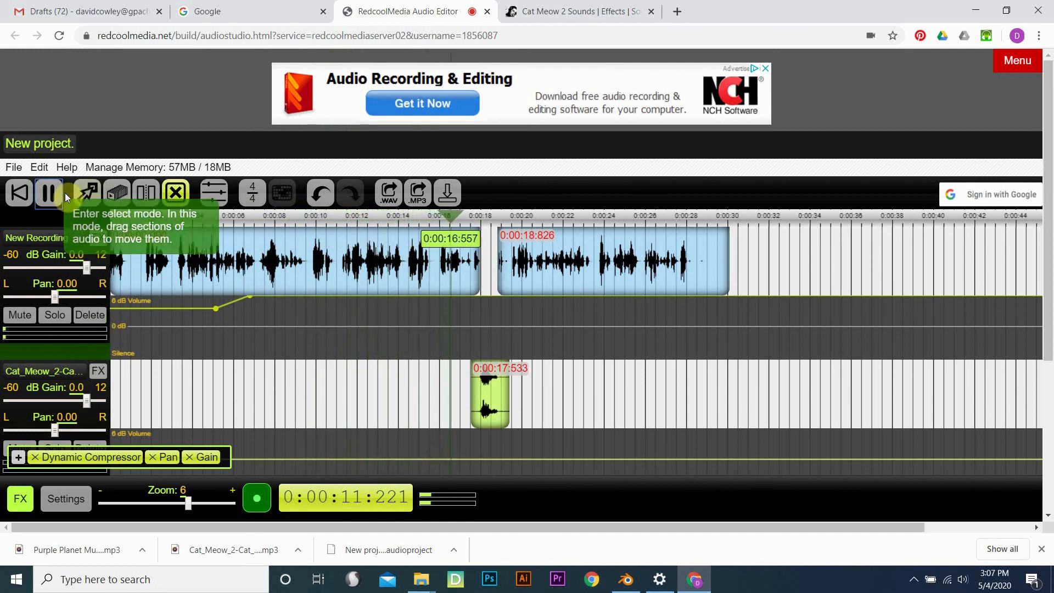
click(49, 195)
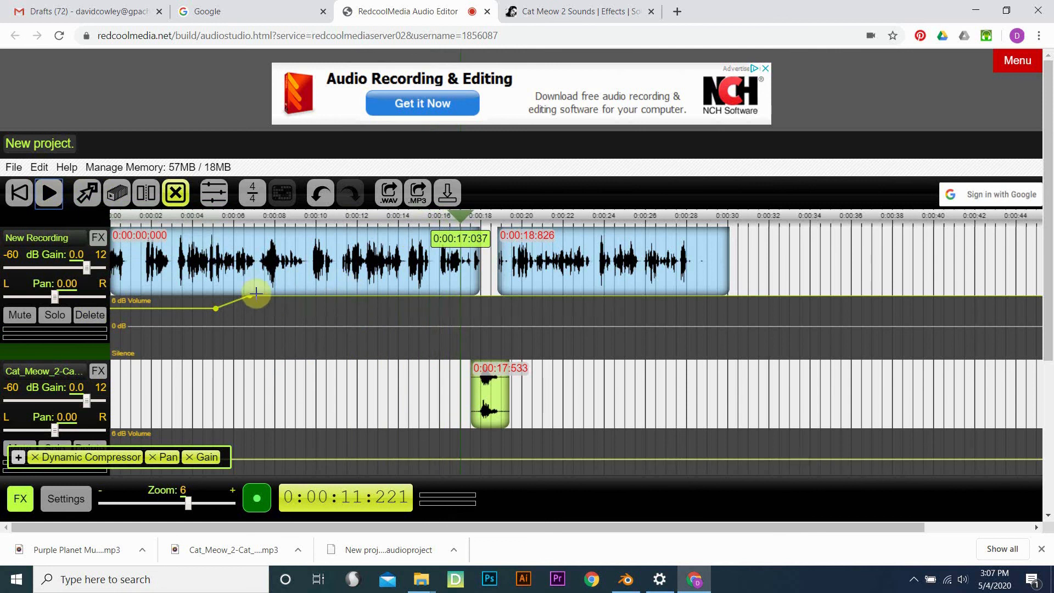
click(174, 308)
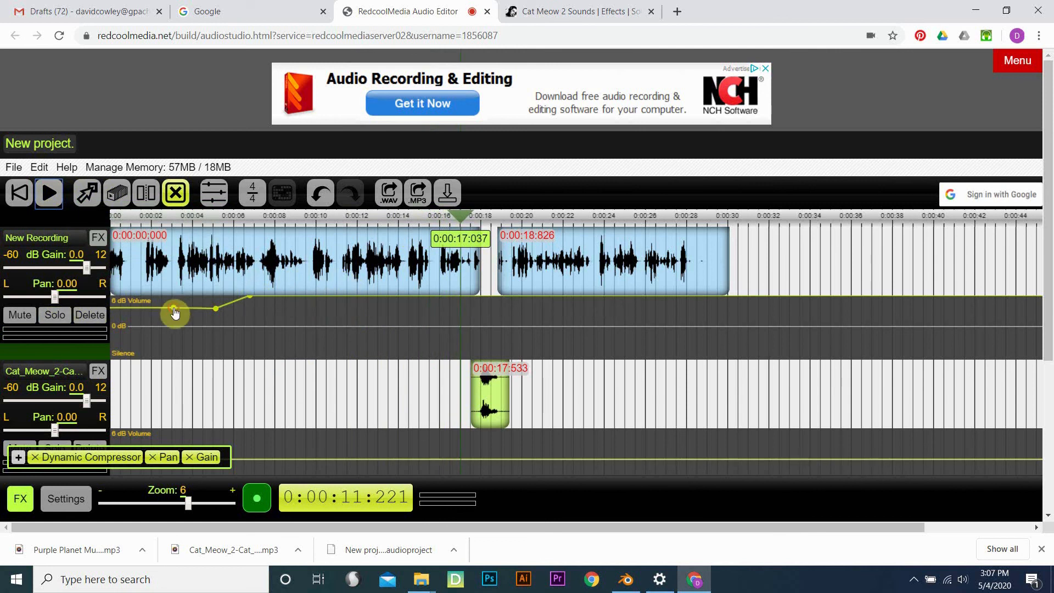
drag(174, 308, 214, 296)
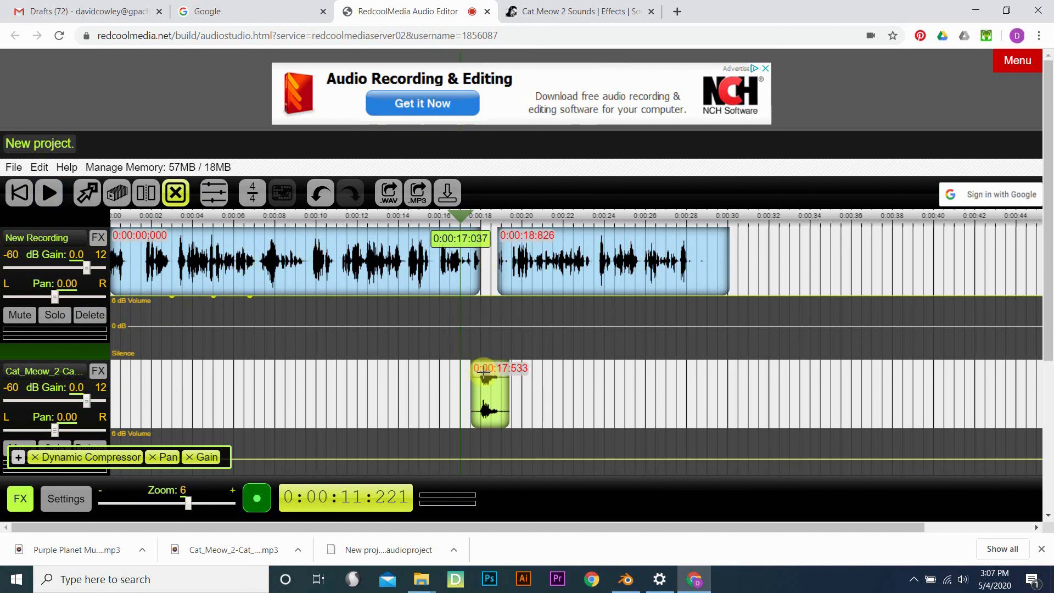
Review the clips and volume lines of the recording, cat sound and music tracks.
scroll(483, 375, down, 3)
scroll(483, 375, down, 1)
scroll(482, 373, up, 4)
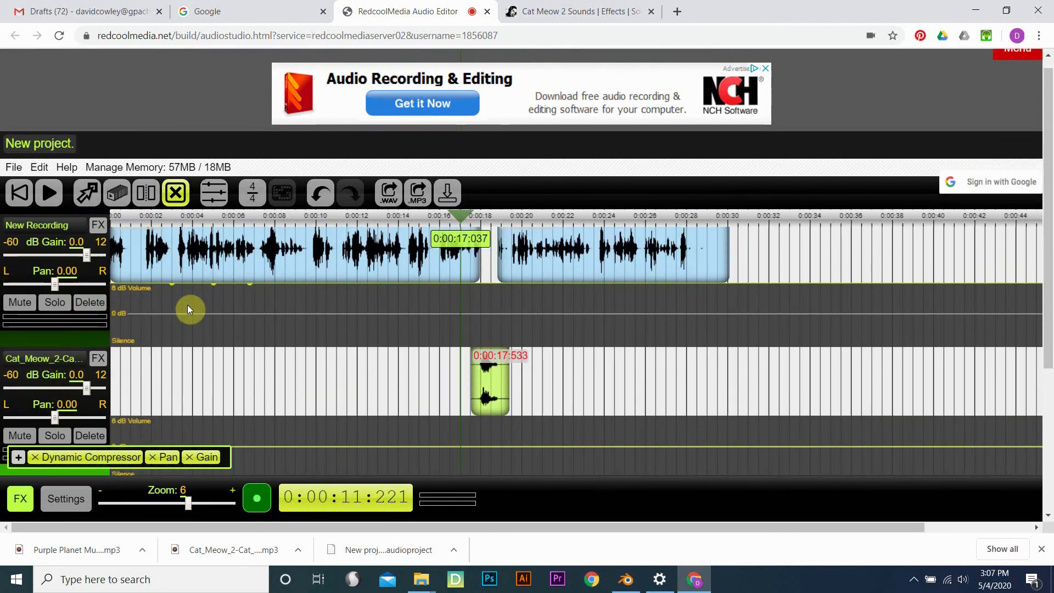
scroll(187, 305, down, 5)
scroll(187, 305, up, 5)
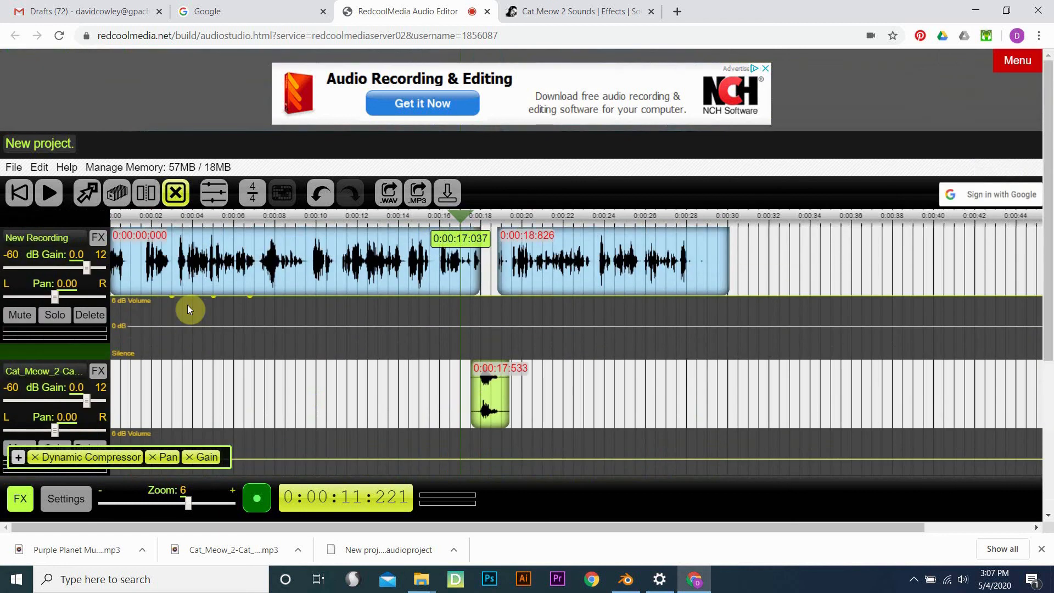
scroll(186, 305, down, 5)
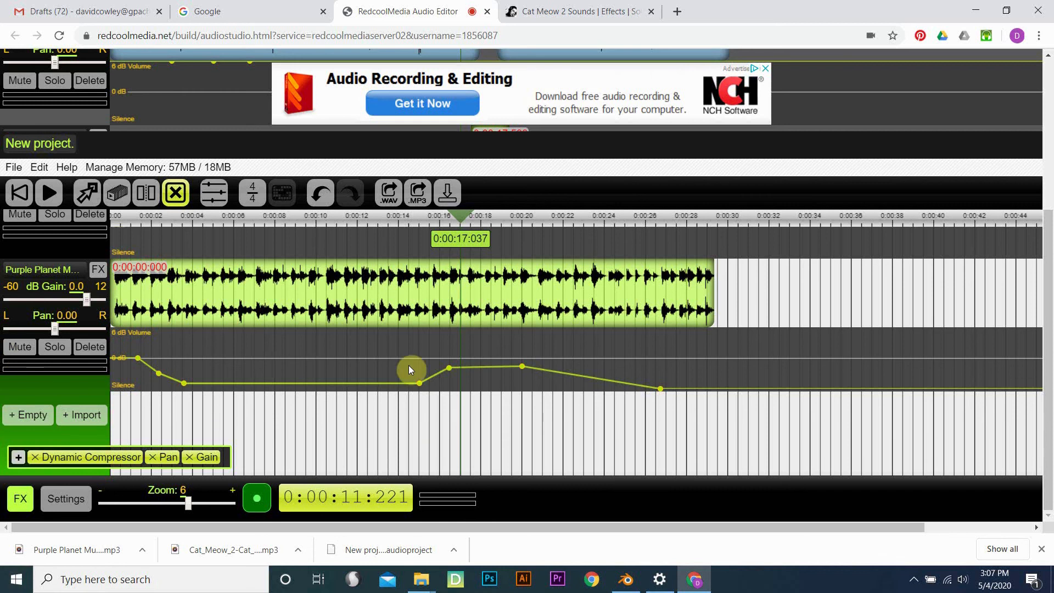
Try to export the mix as a WAV file.
click(18, 168)
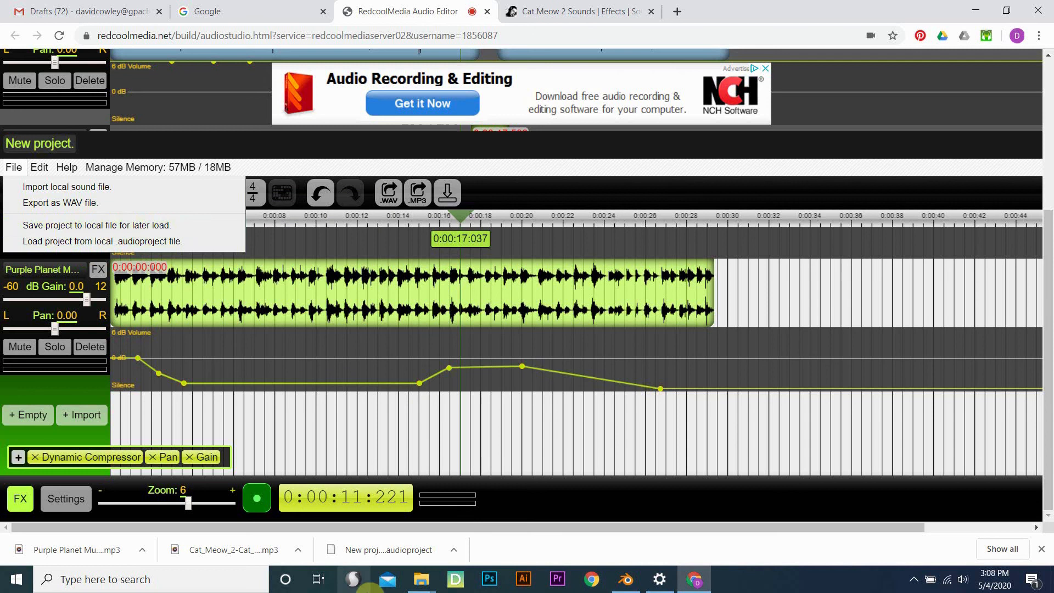
mouse_move(681, 589)
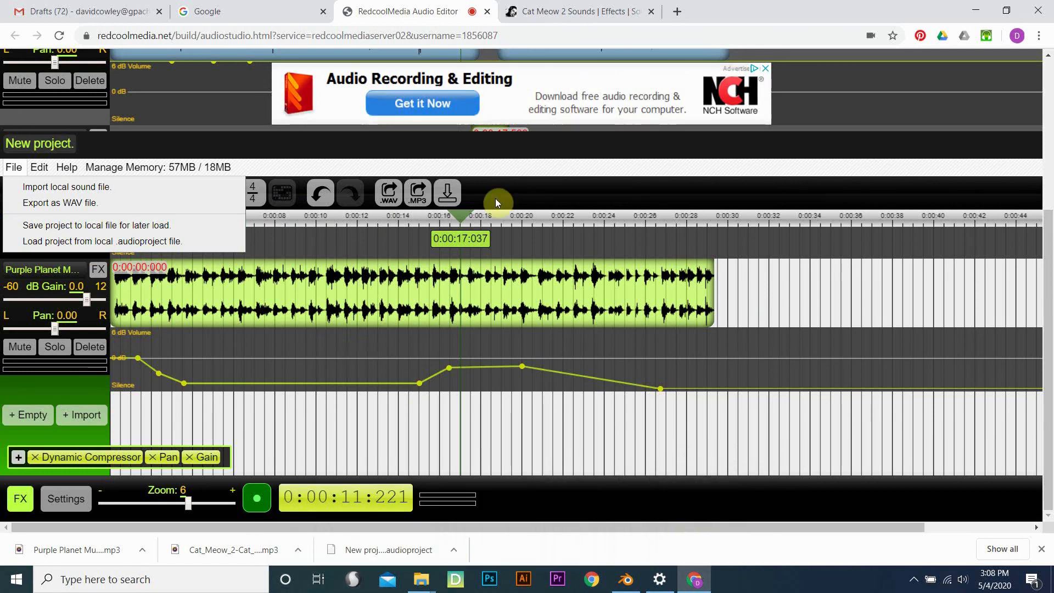
click(515, 153)
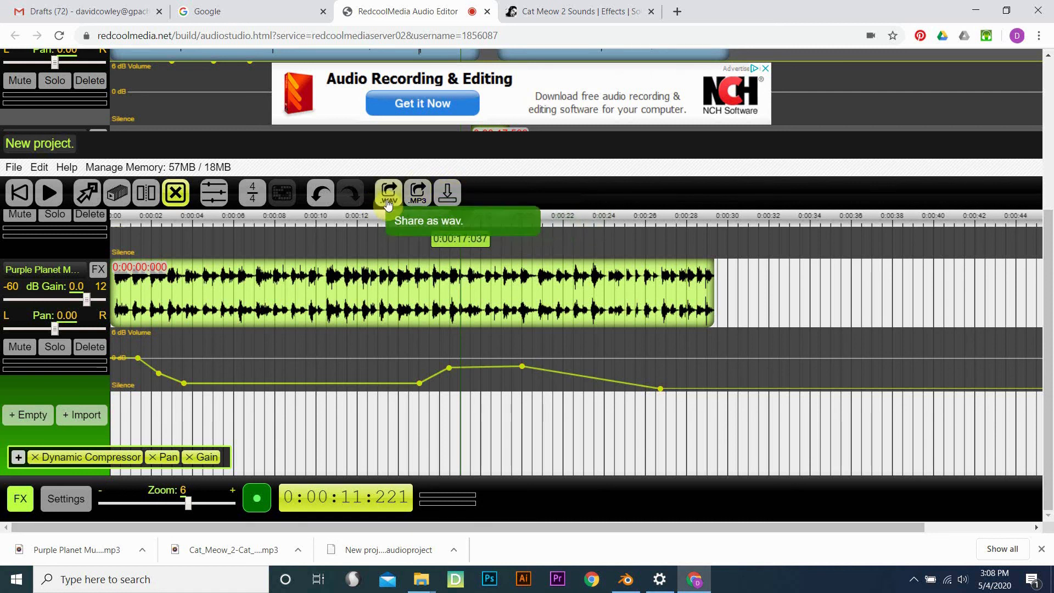
click(18, 169)
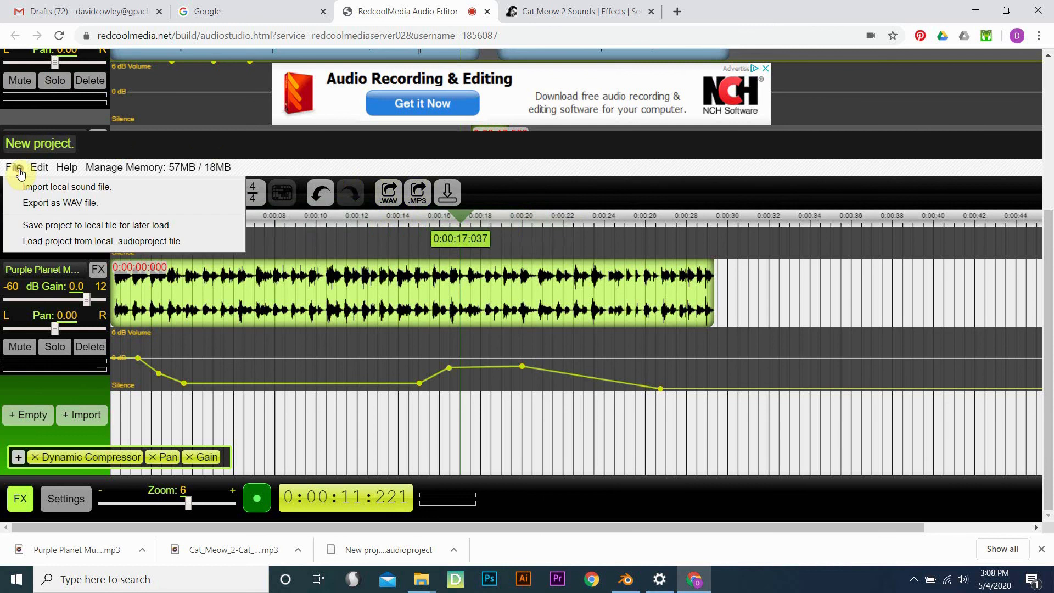
click(59, 211)
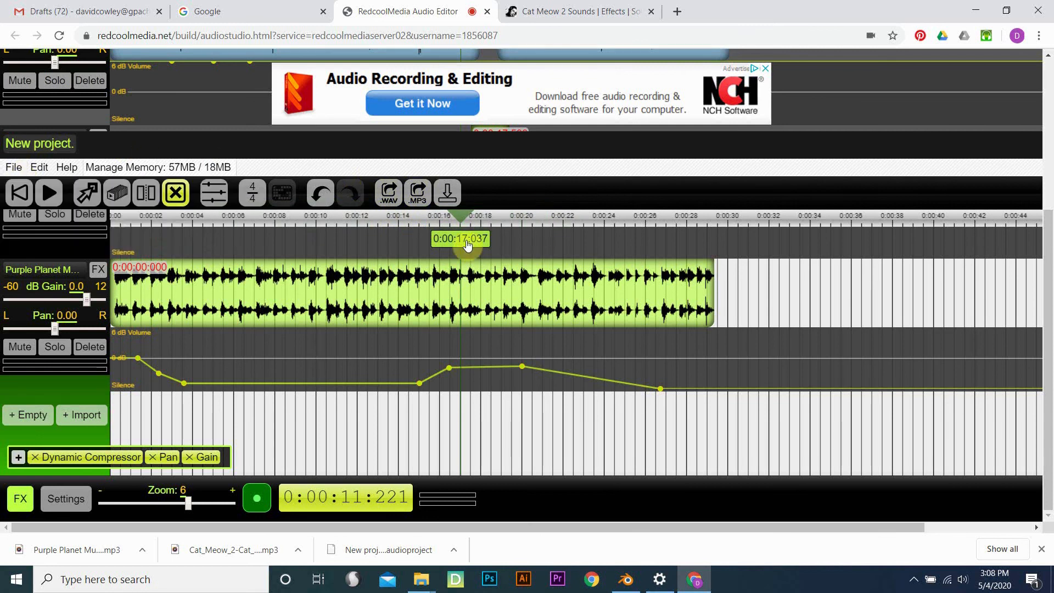
Share the mix as an MP3 and export the audio file to a URL for download.
click(417, 197)
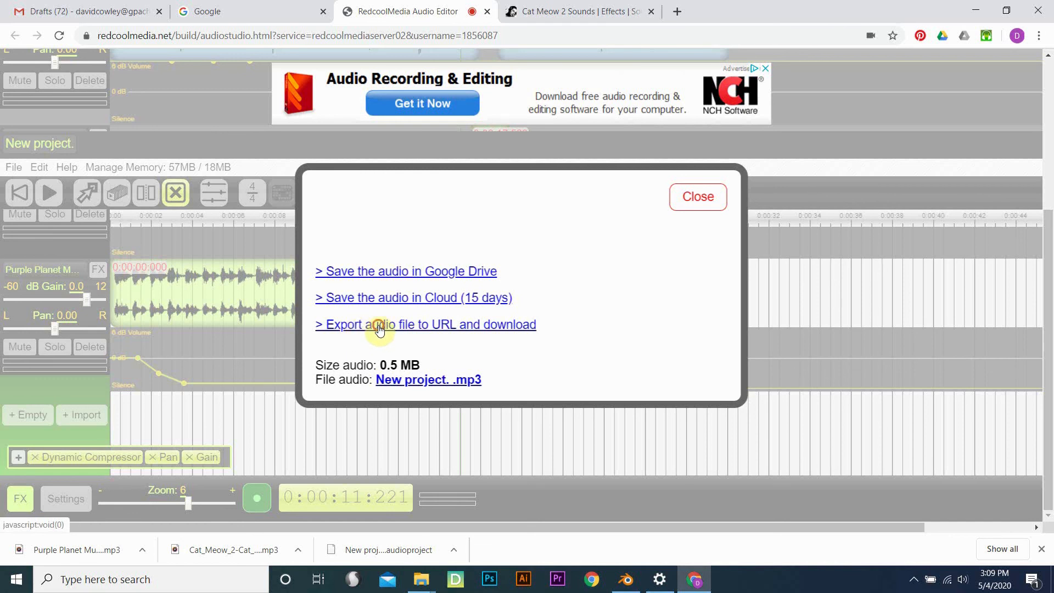
click(378, 327)
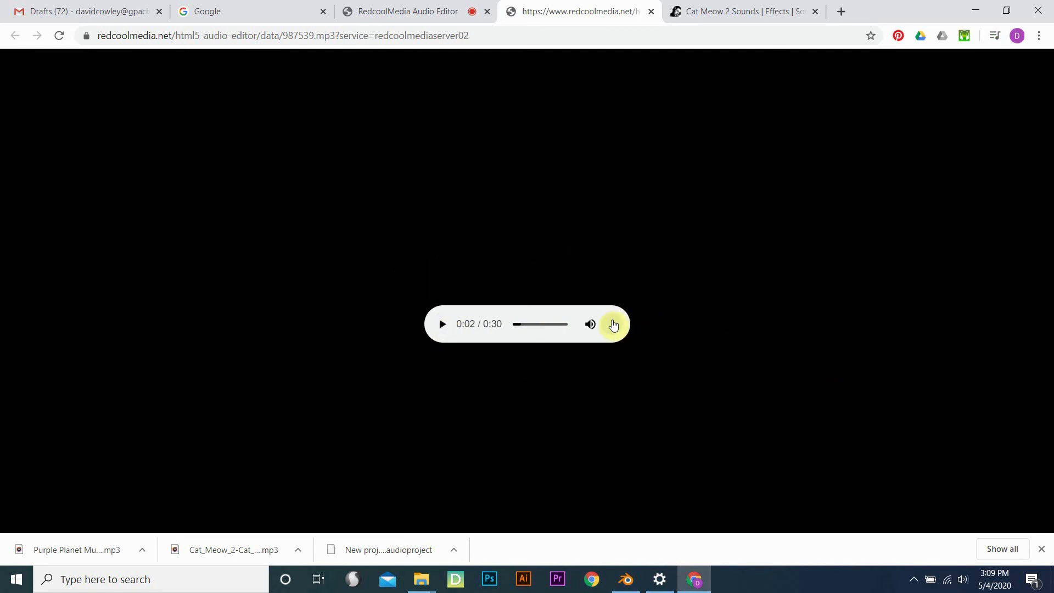
Download the exported MP3 mix from the audio player page and show the file in the Downloads folder.
click(612, 324)
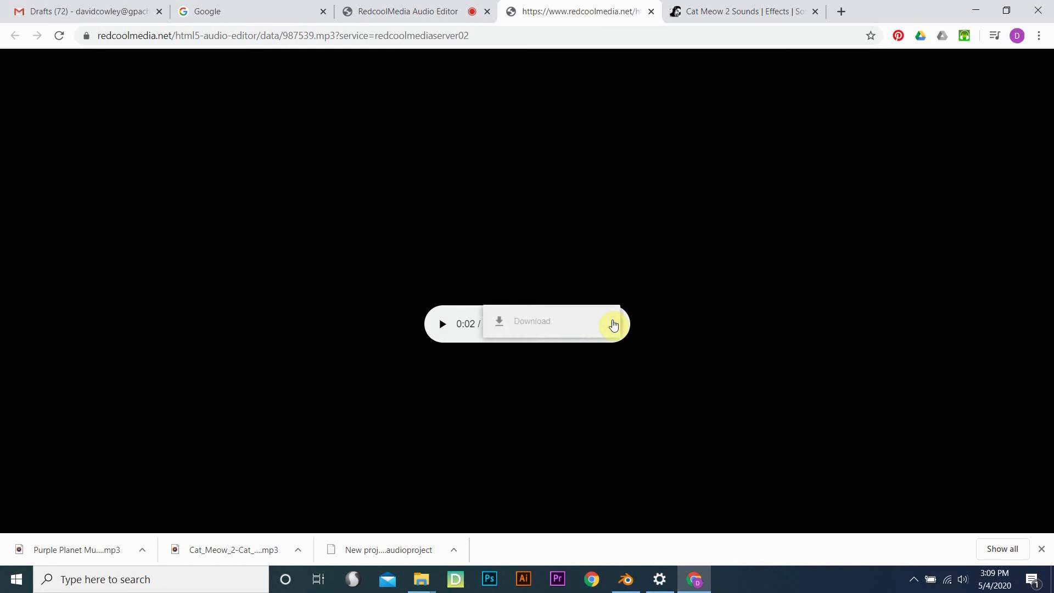
click(532, 322)
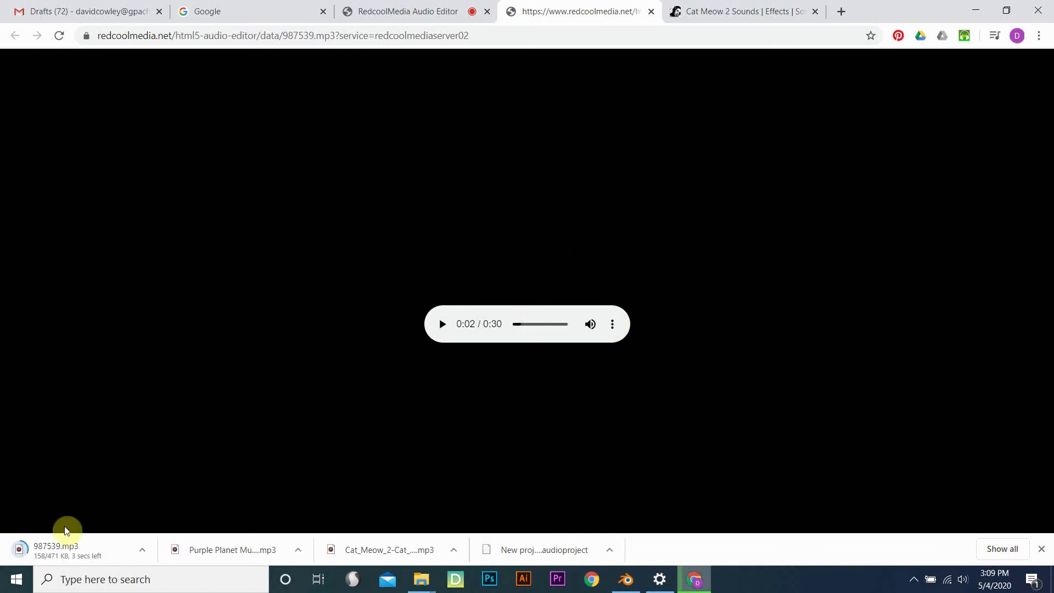
click(142, 550)
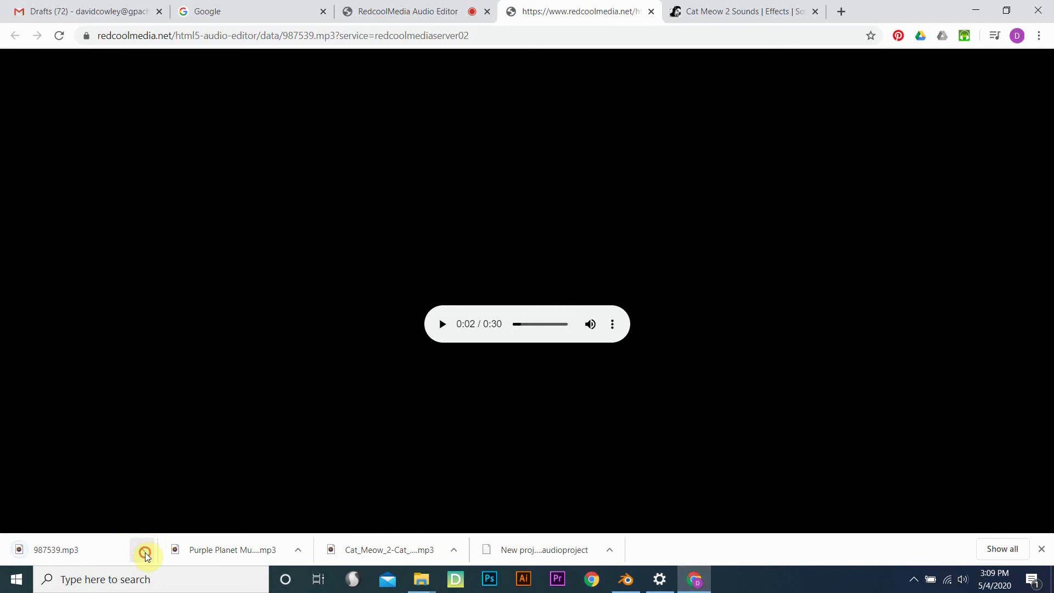
click(172, 502)
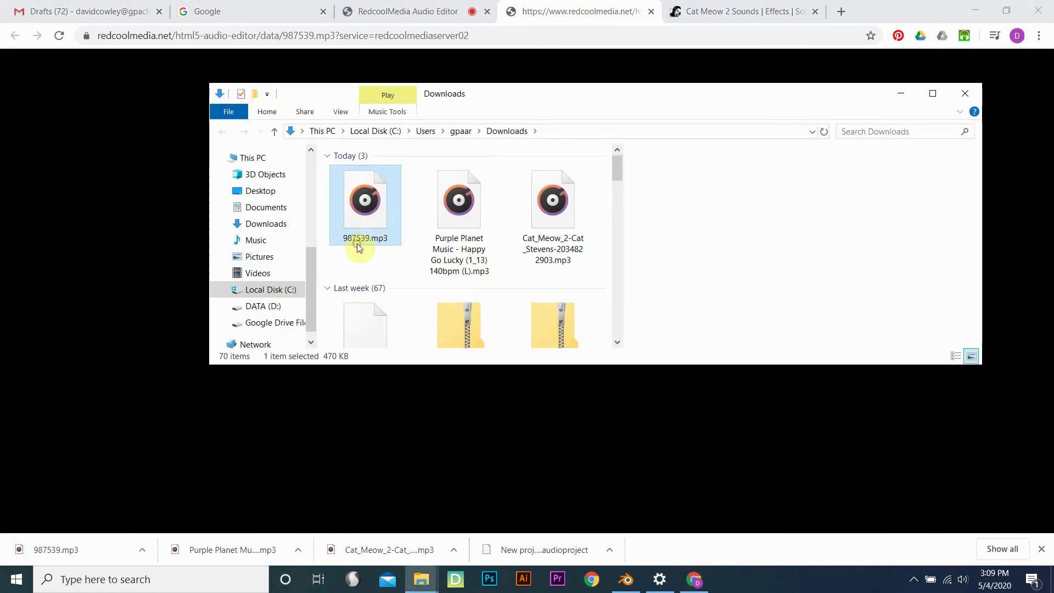
Rename the downloaded MP3 to the creator's first name with an s, followed by "Podcast", keeping the .mp3 extension.
click(357, 239)
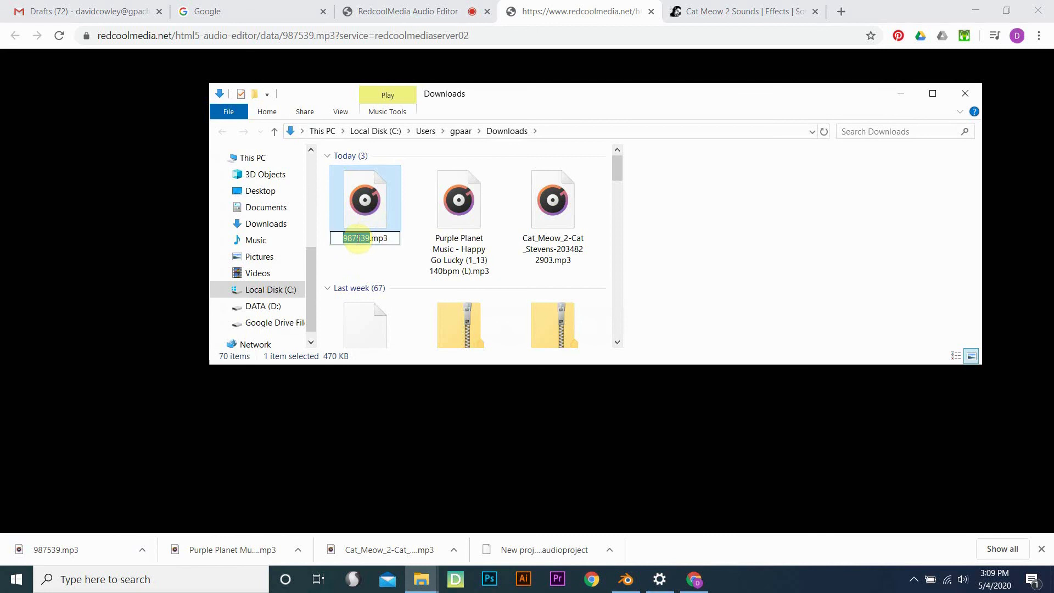
text(David)
text(s Pod)
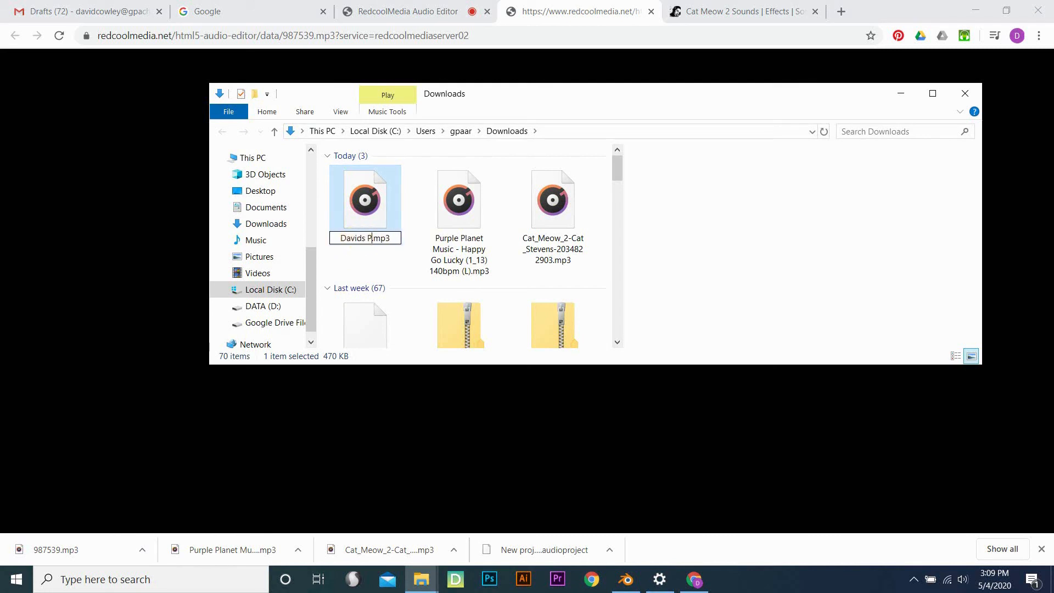
text(cast)
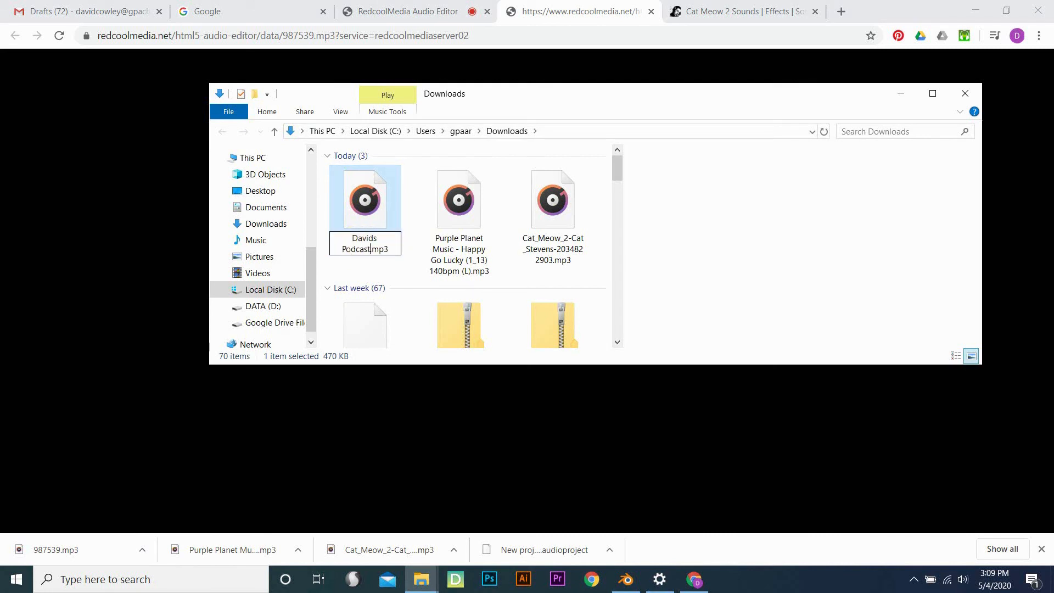
click(358, 244)
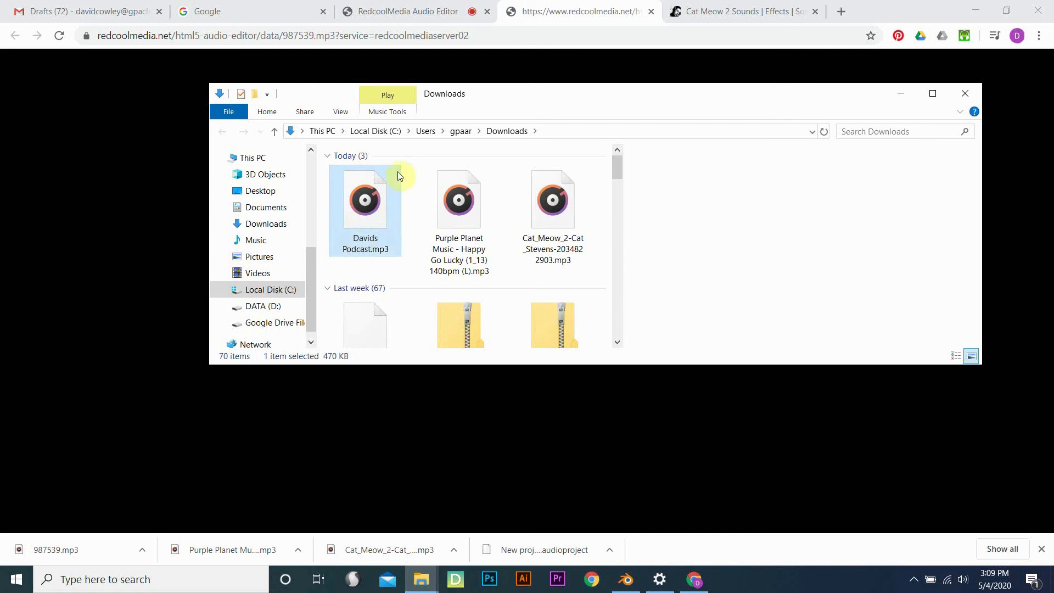
Open the renamed podcast MP3 in Groove Music, play a few seconds, pause it and close the player.
double_click(361, 201)
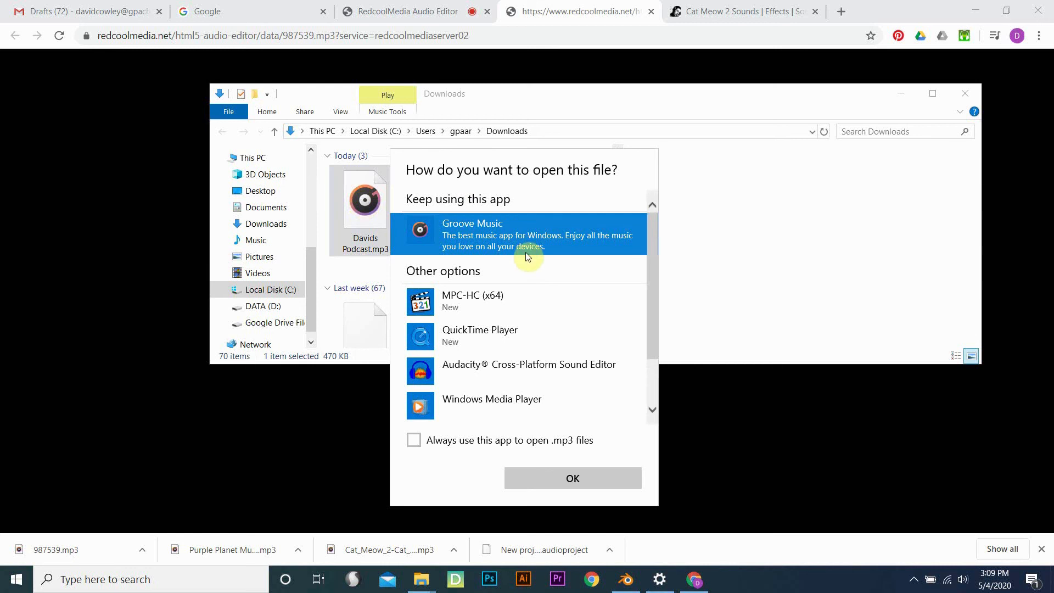
click(528, 478)
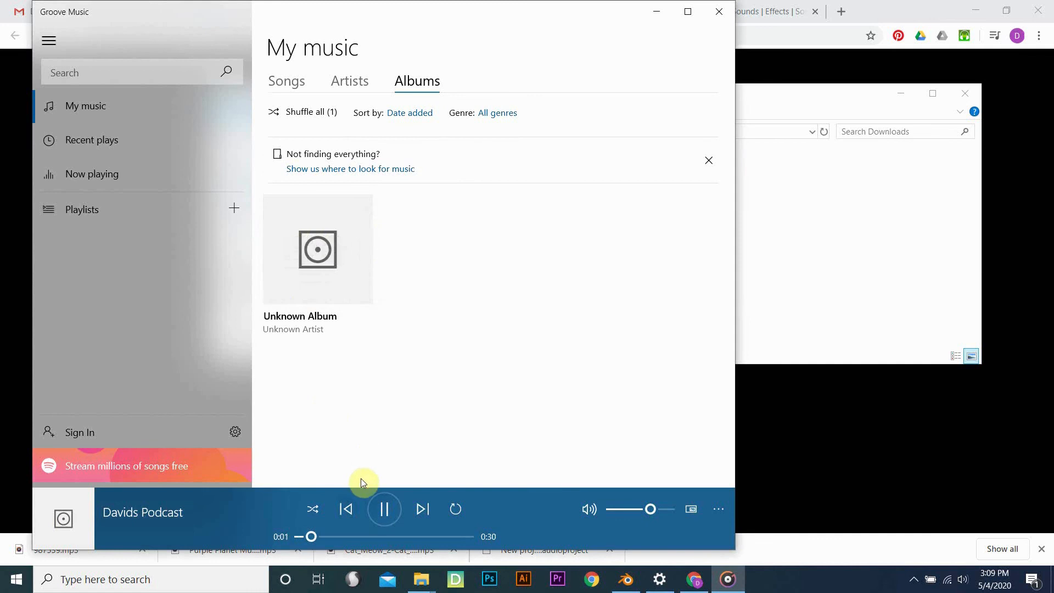
click(382, 509)
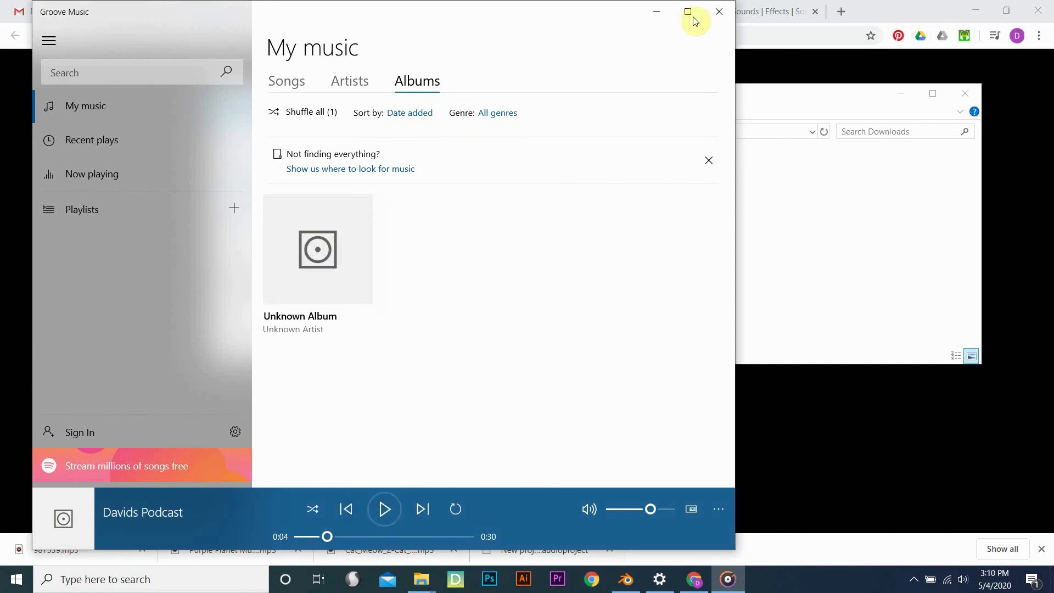
click(718, 18)
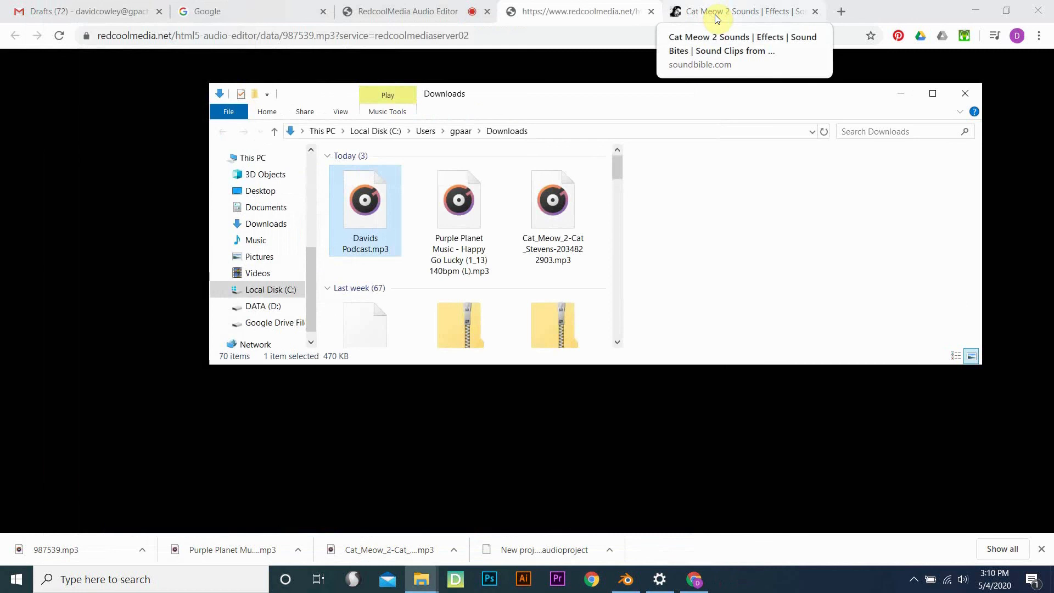